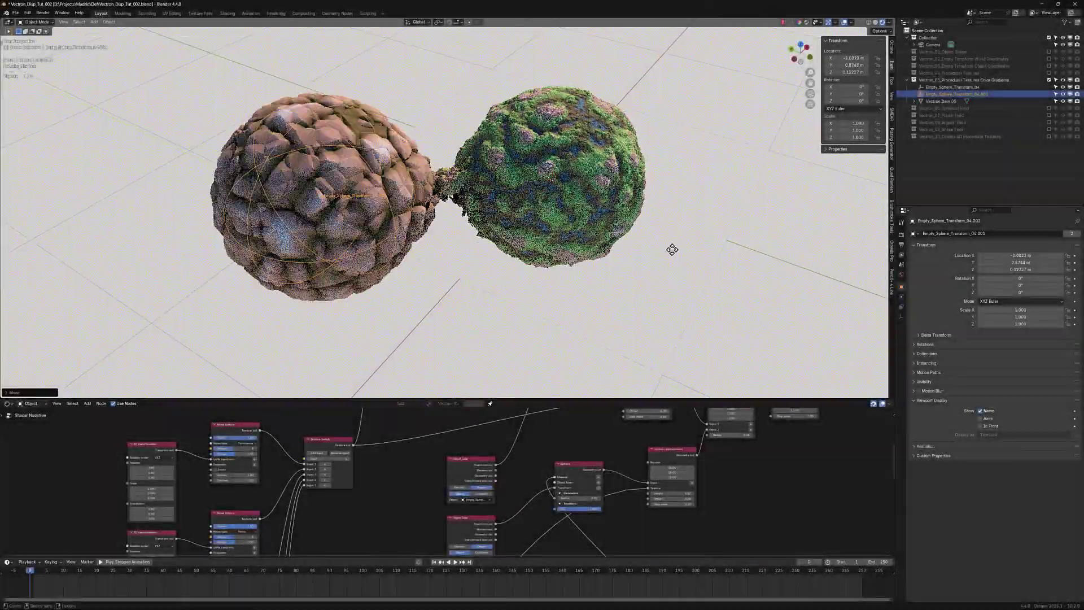
Flatten and widen Empty_Sphere_Transform_04 by scaling it only in X and Y
left_click(521, 187)
key("s")
key("shift+z")
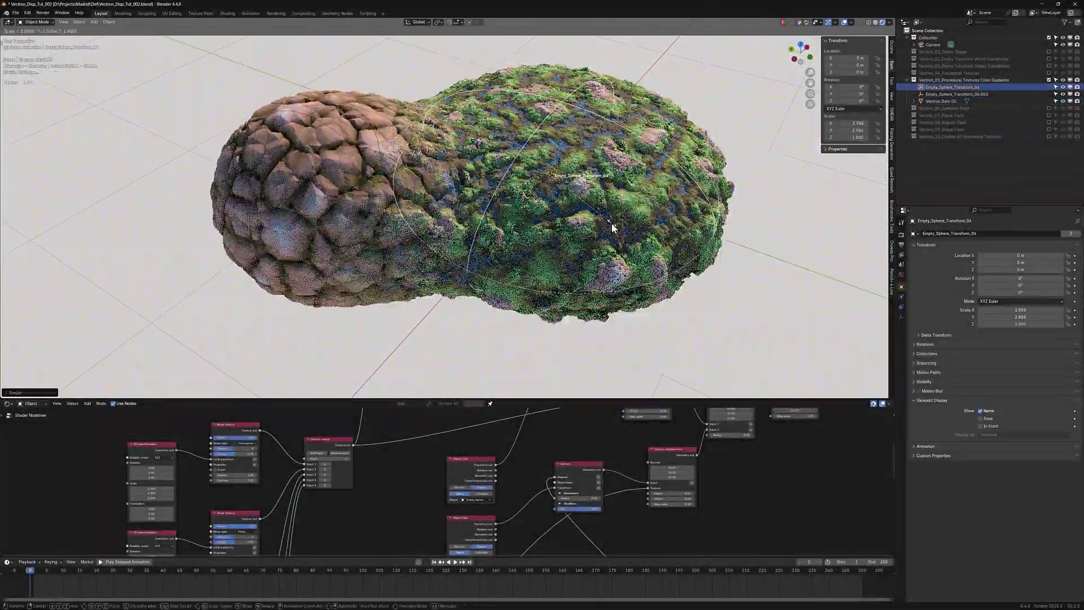
left_click(604, 225)
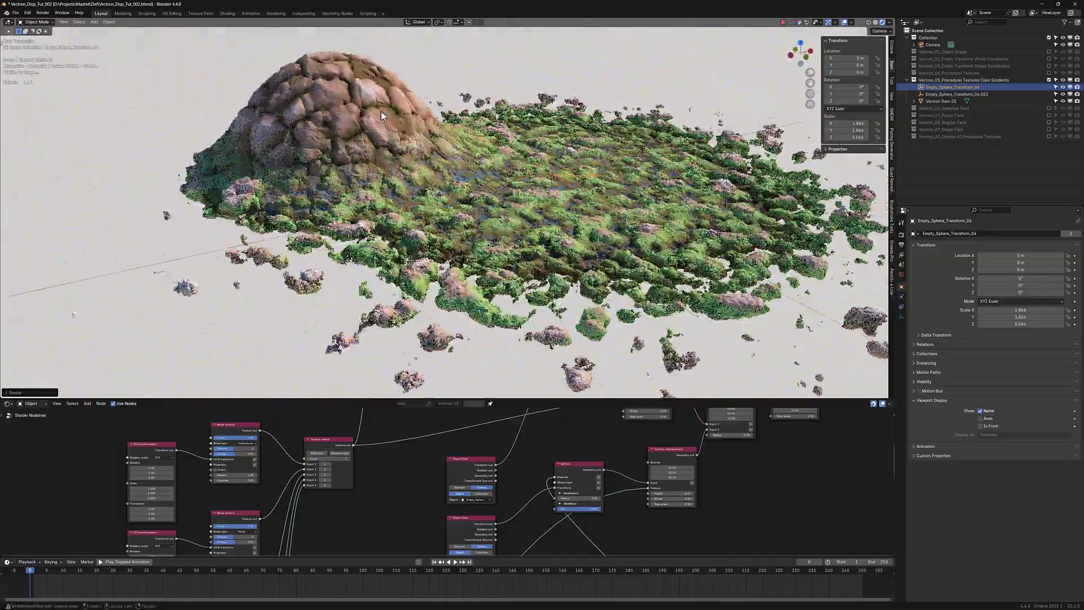
Add a smaller X/Y-scaled duplicate of the sphere empty, then move the original across the terrain
key("shift+d")
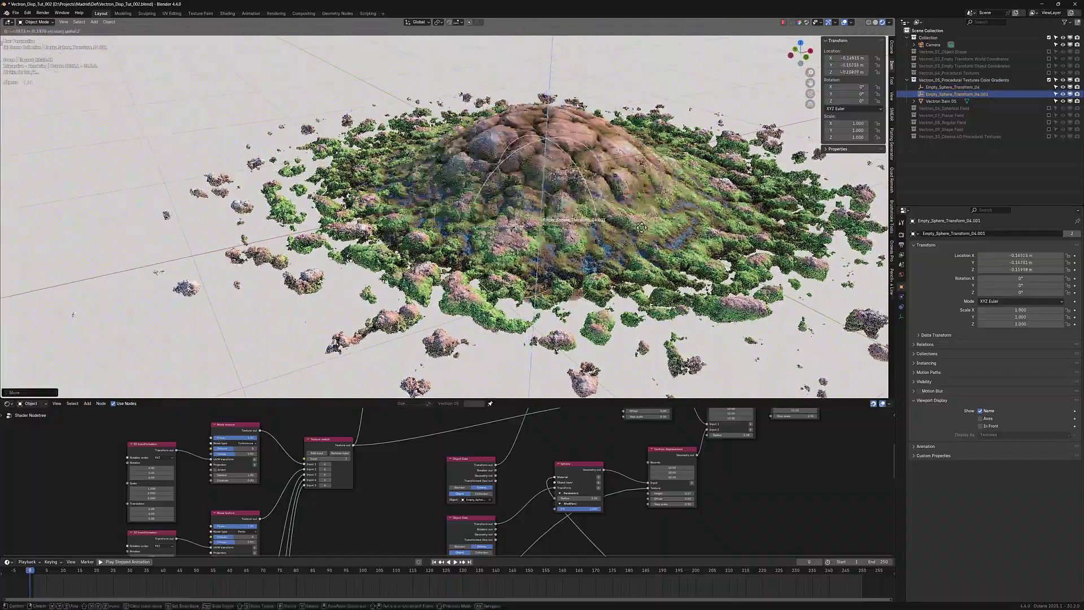
key("Return")
key("s")
key("shift+z")
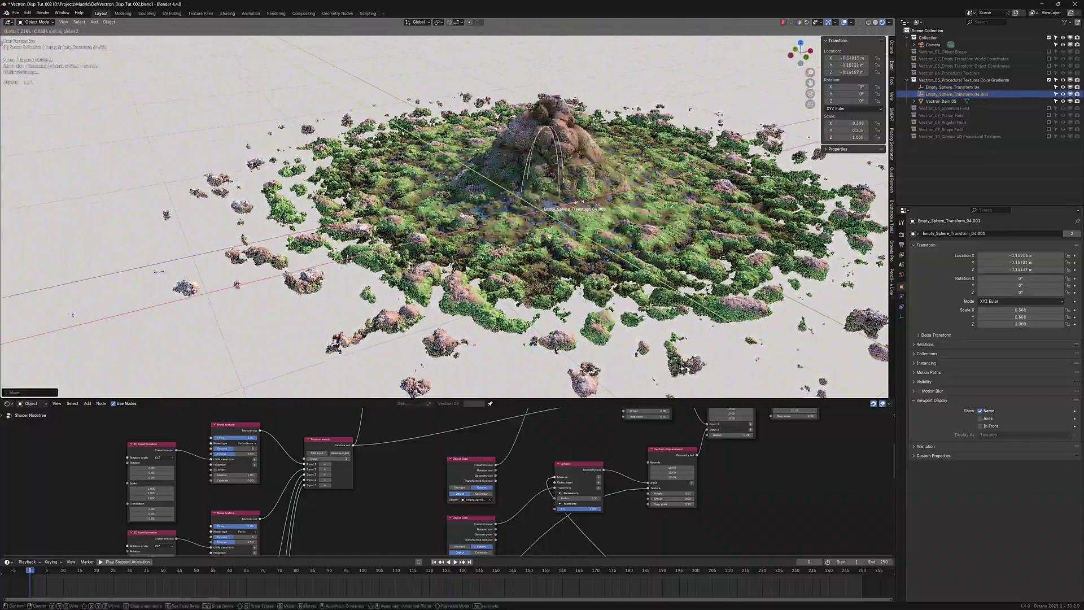
left_click(594, 238)
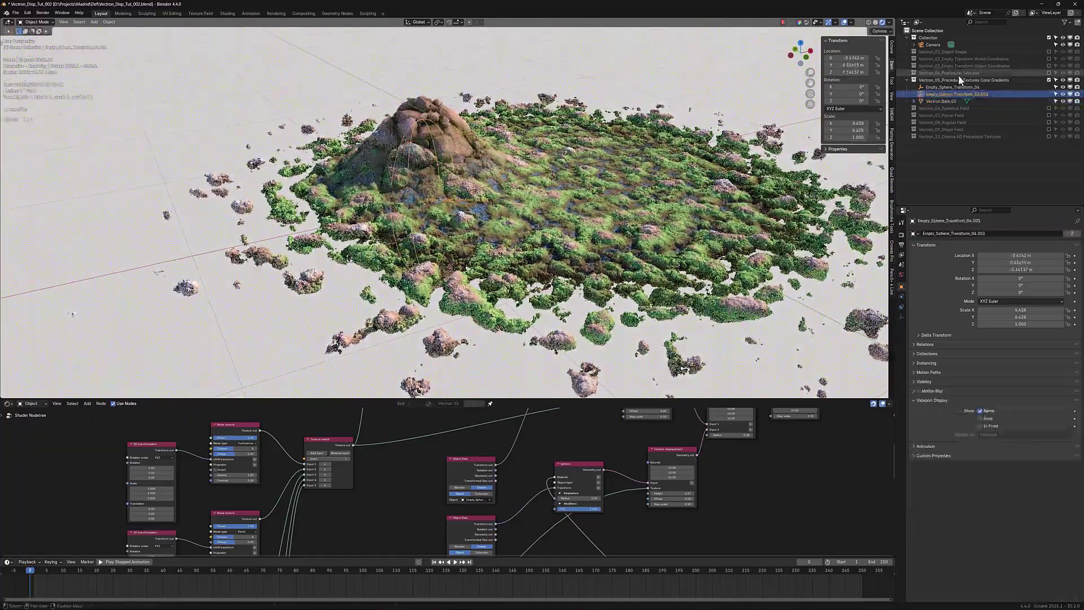
left_click(958, 86)
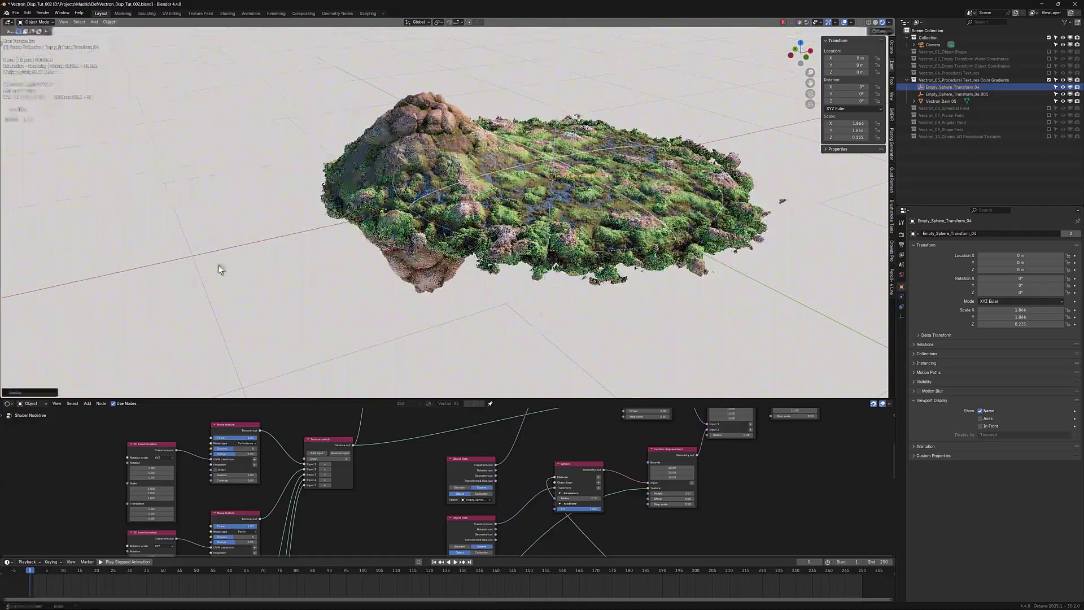
key("g")
Confirm the sphere empty's placement and switch the viewport to Rendered shading
left_click(486, 248)
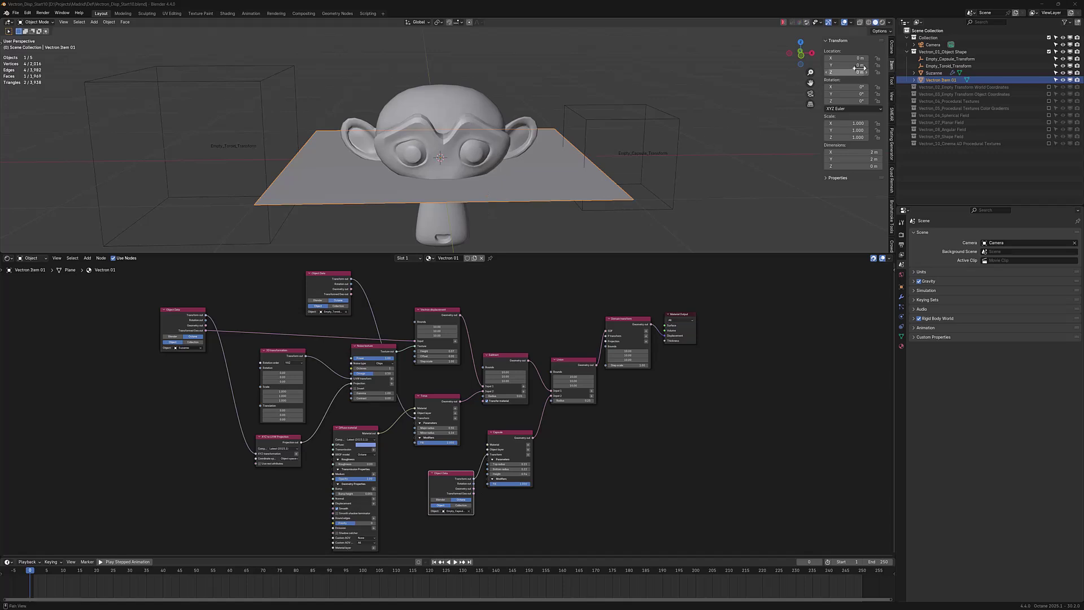
left_click(881, 22)
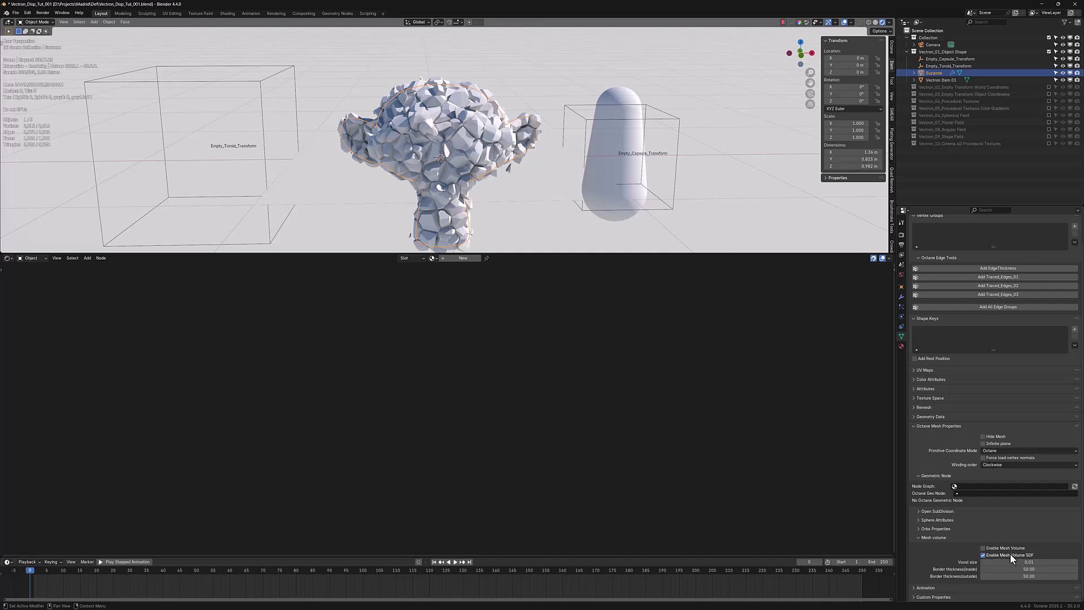
Try several voxel size values on Suzanne's mesh volume, finishing at 0.1
left_click(1026, 562)
type("0.1")
key("Return")
left_click(1035, 562)
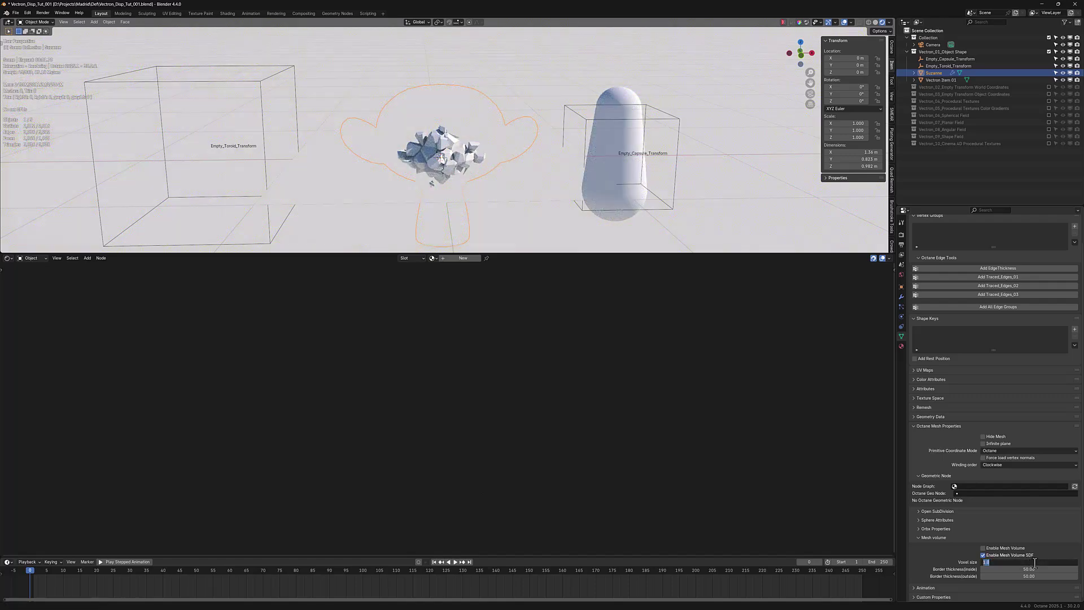
type(".05")
key("Return")
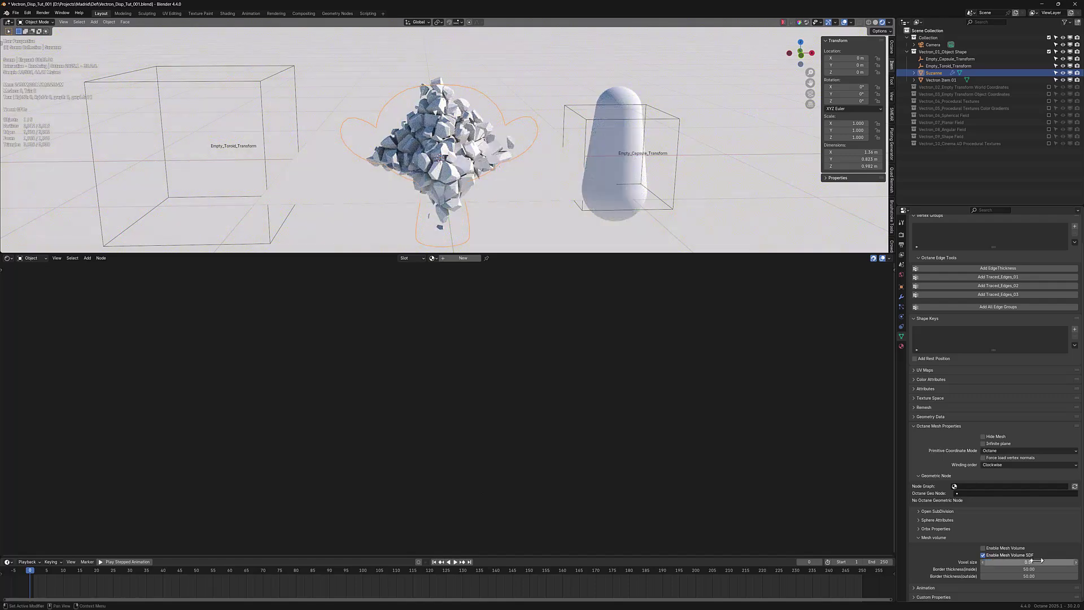
left_click(1038, 562)
type(".02")
key("Return")
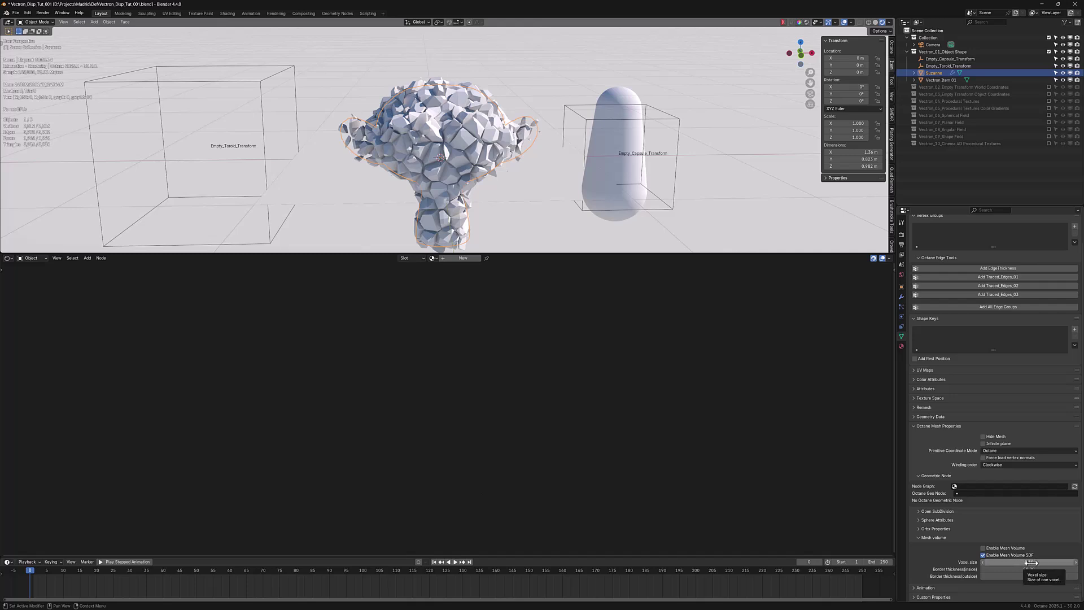
Inspect Vectron Item 01's node tree and raise the noise displacement Height
left_click(936, 78)
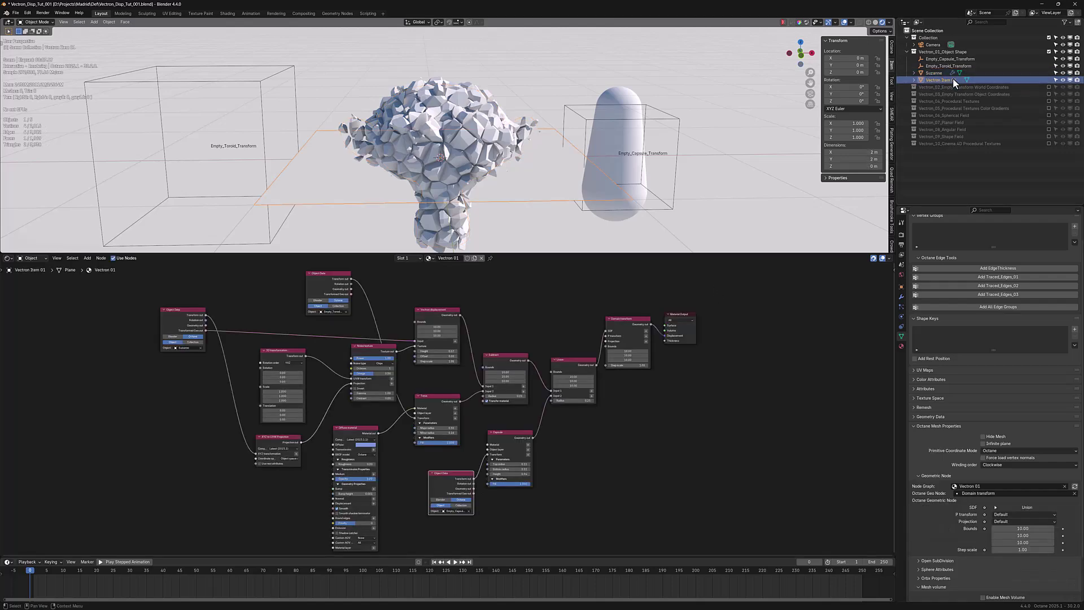
middle_click_drag(462, 305, 541, 384)
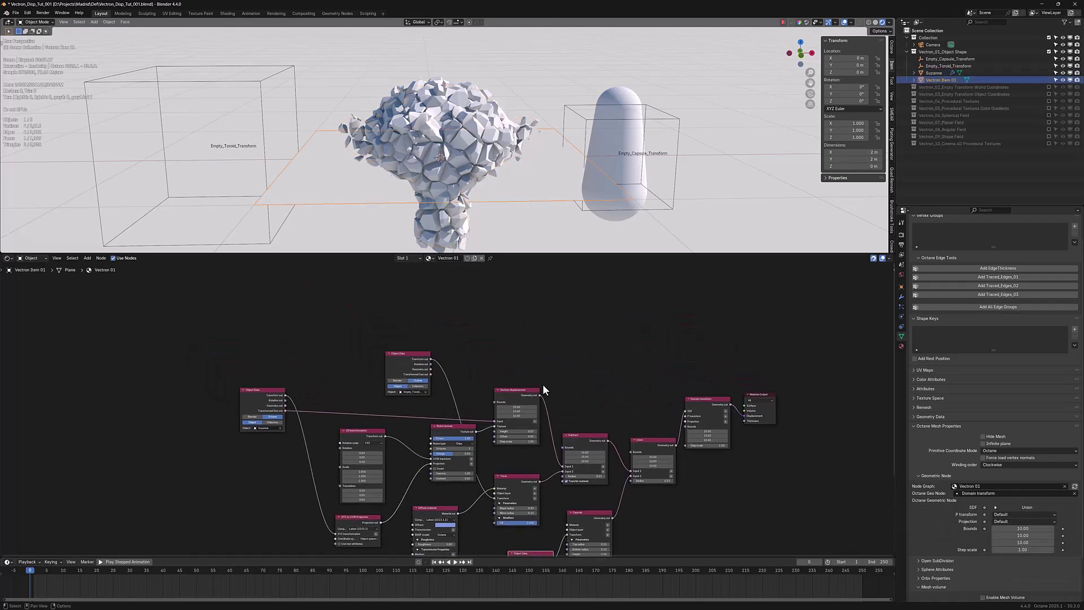
scroll(540, 384, "up", 2)
scroll(536, 381, "up", 1)
scroll(498, 393, "up", 1)
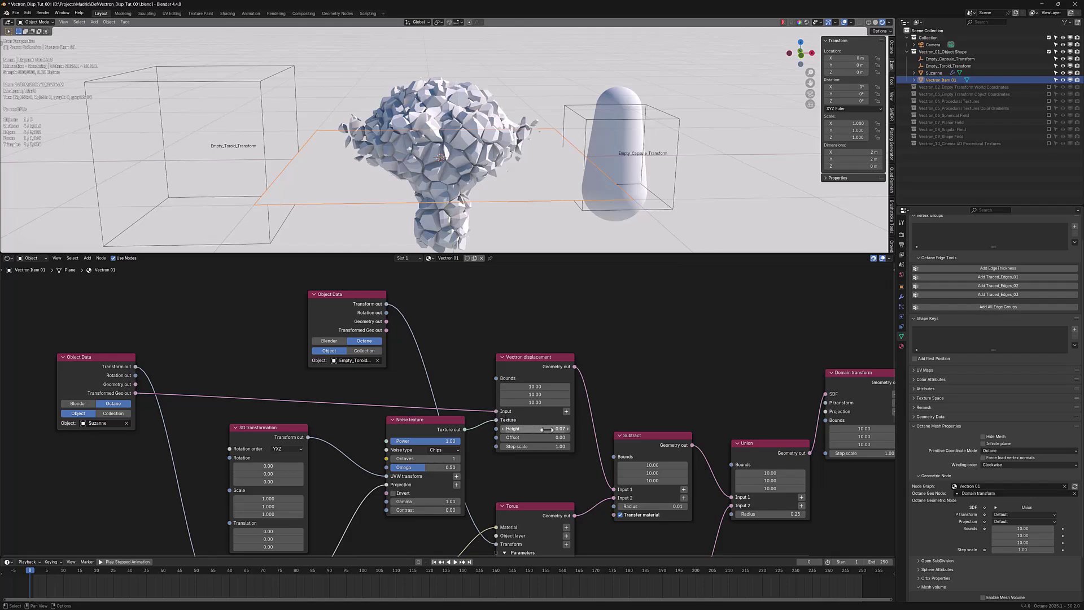
mouse_move(549, 428)
left_mouse_down()
mouse_move(560, 438)
mouse_move(537, 437)
left_mouse_up()
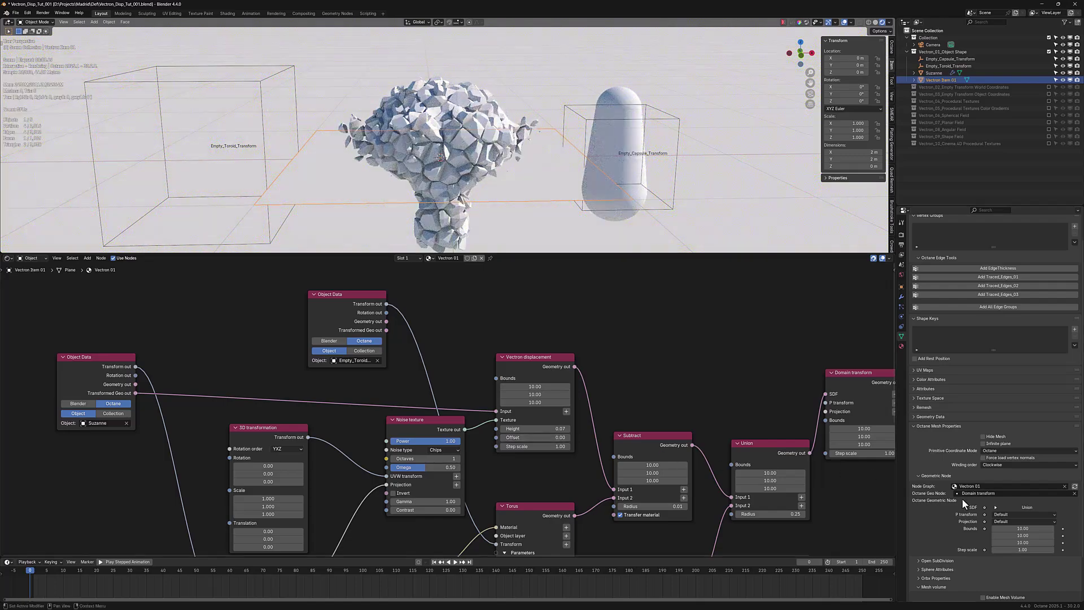
Set Suzanne's mesh volume voxel size to 0.05
left_click(934, 72)
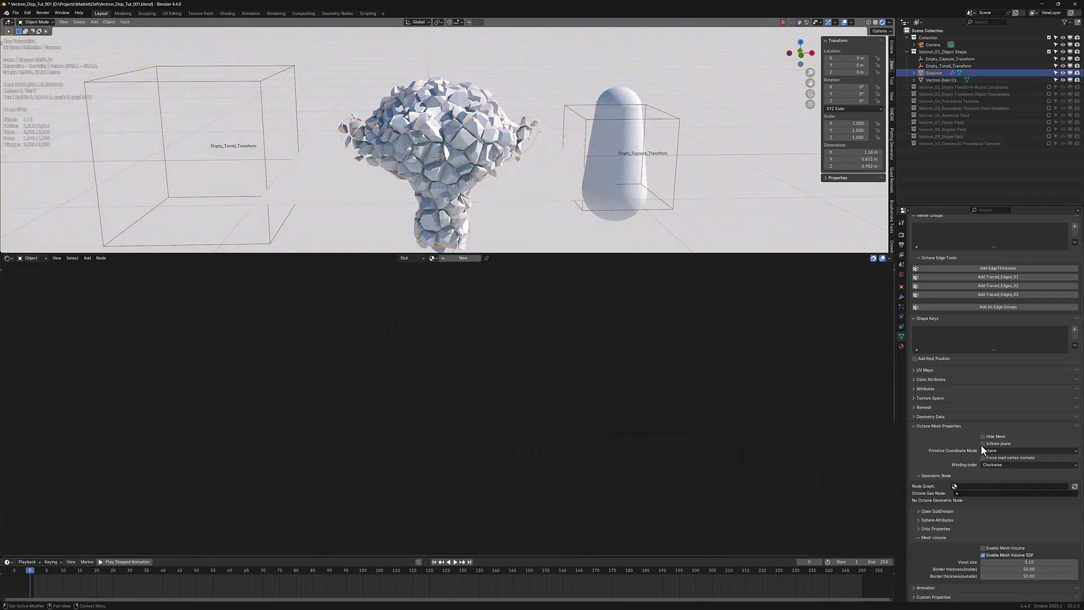
left_click(1021, 561)
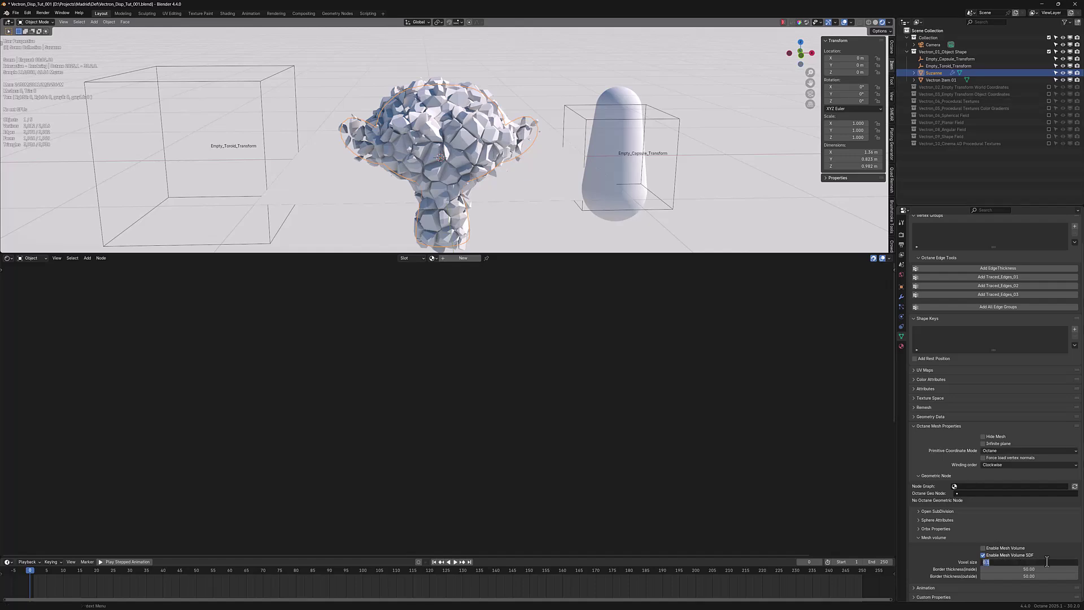
type("05")
key("Return")
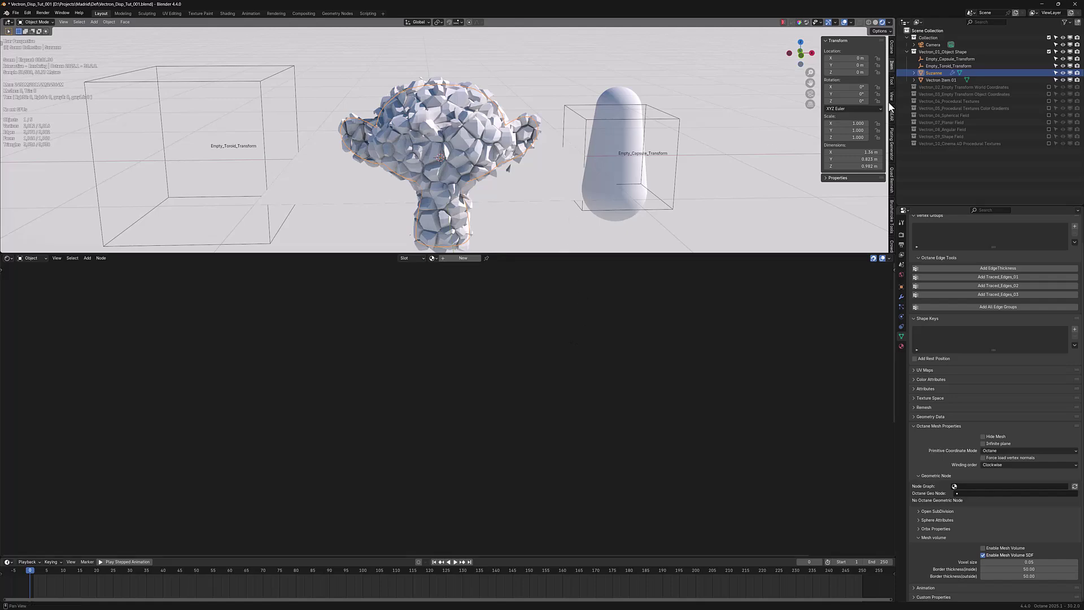
Move the toroid transform empty over the monkey's head
left_click(941, 80)
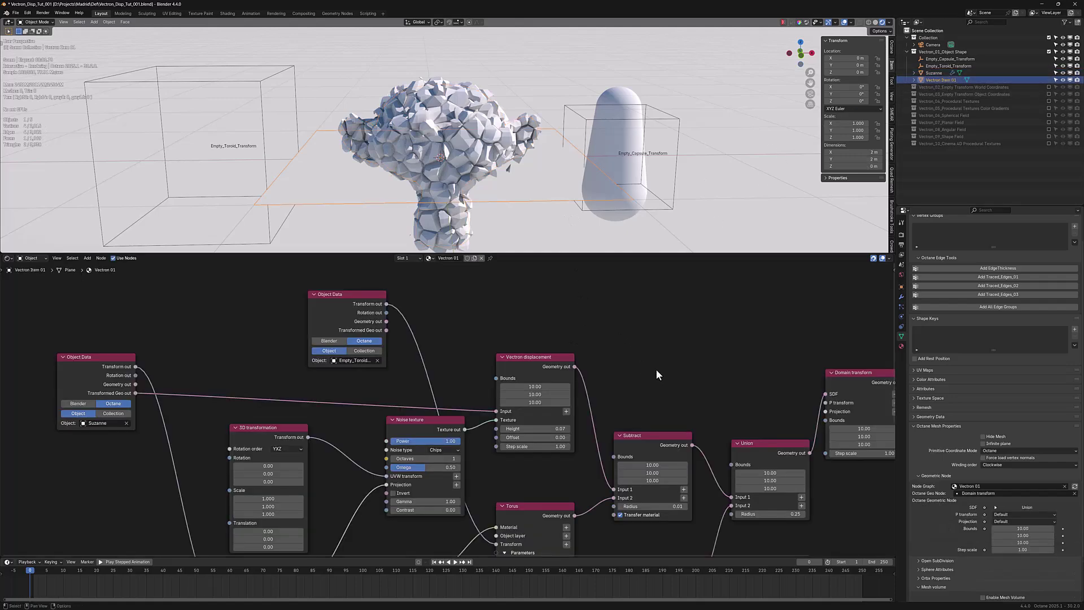
scroll(653, 363, "down", 1)
scroll(617, 339, "down", 1)
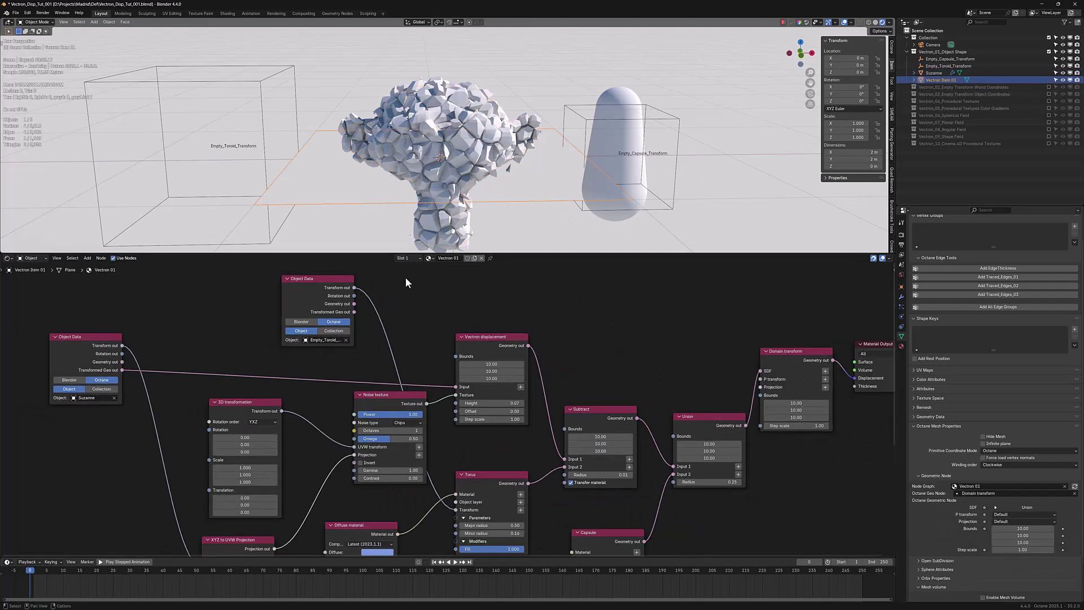
left_click(262, 107)
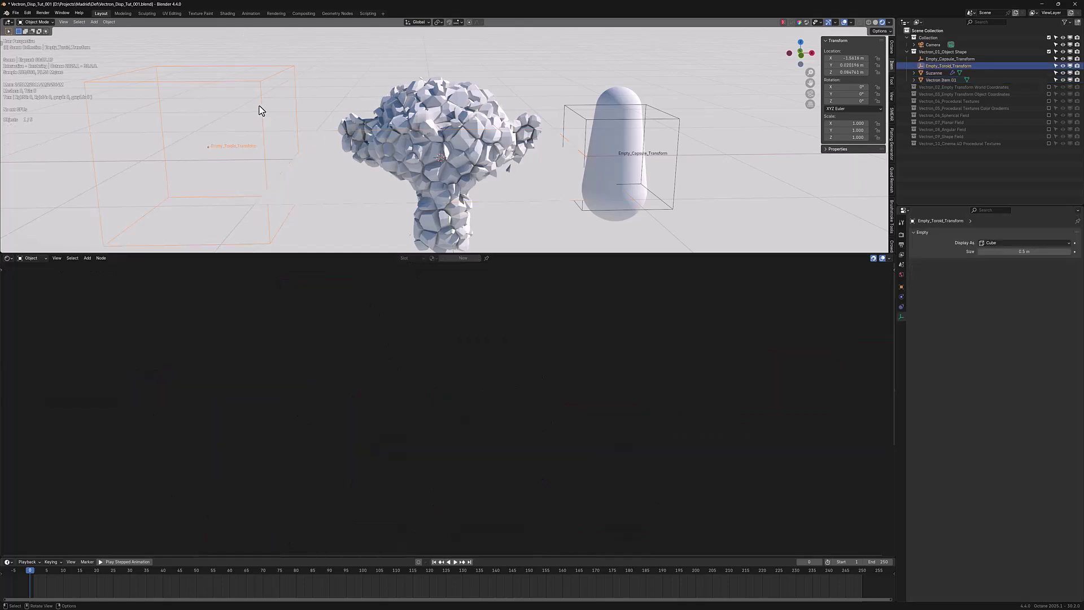
key("g")
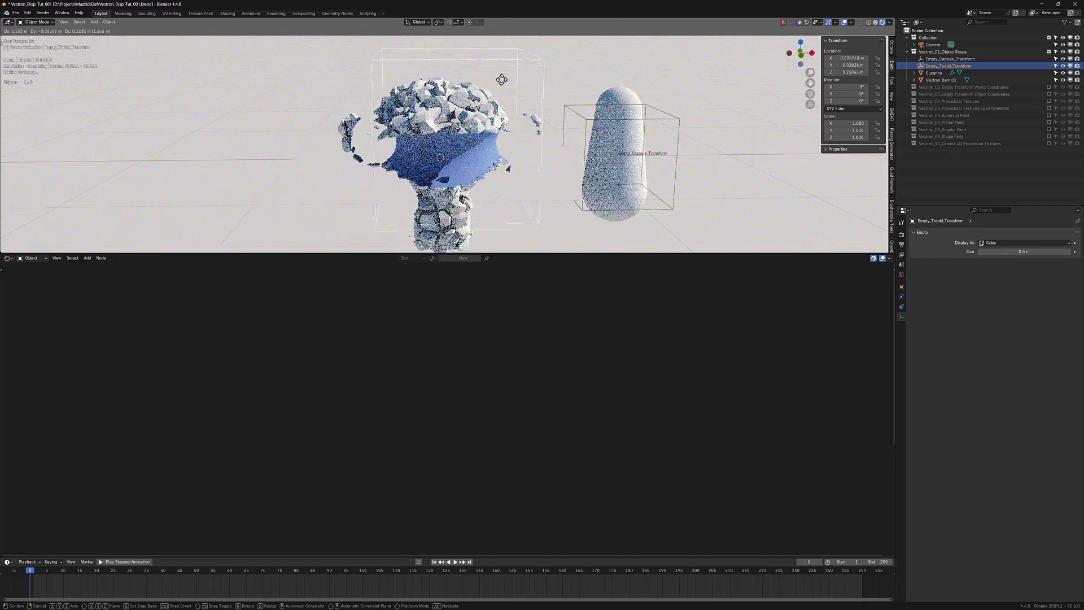
left_click(527, 93)
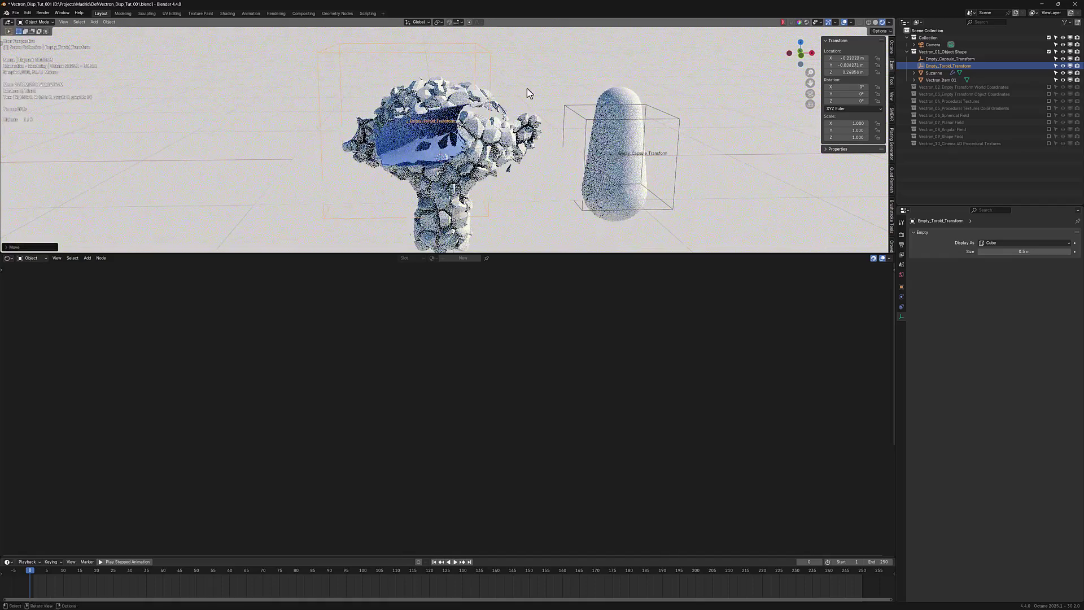
Move the capsule transform empty beside the monkey head
left_click(674, 187)
key("g")
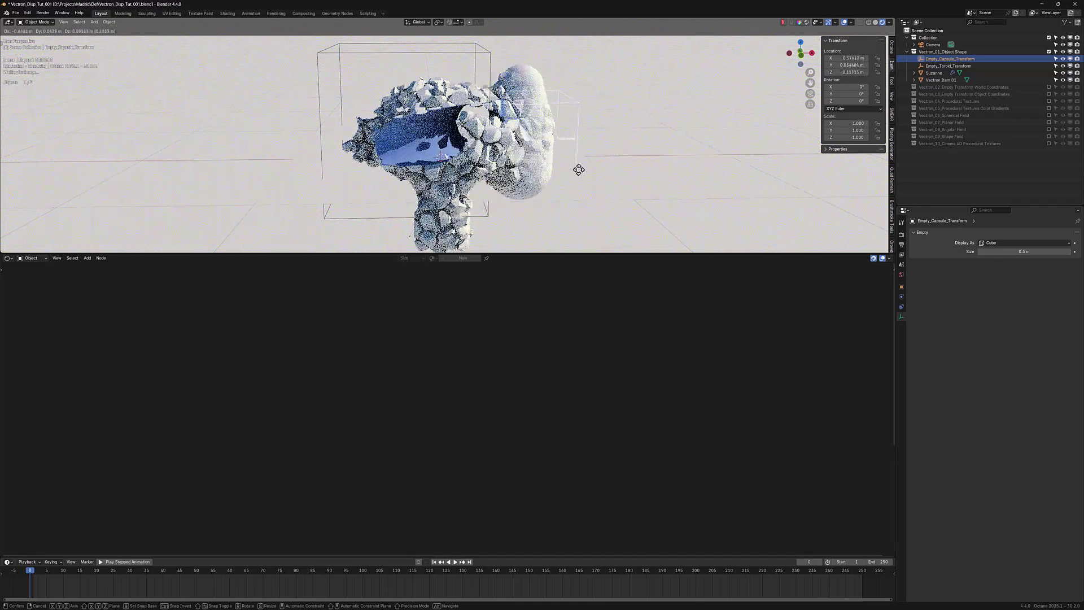
left_click(581, 173)
middle_click_drag(588, 179, 527, 193)
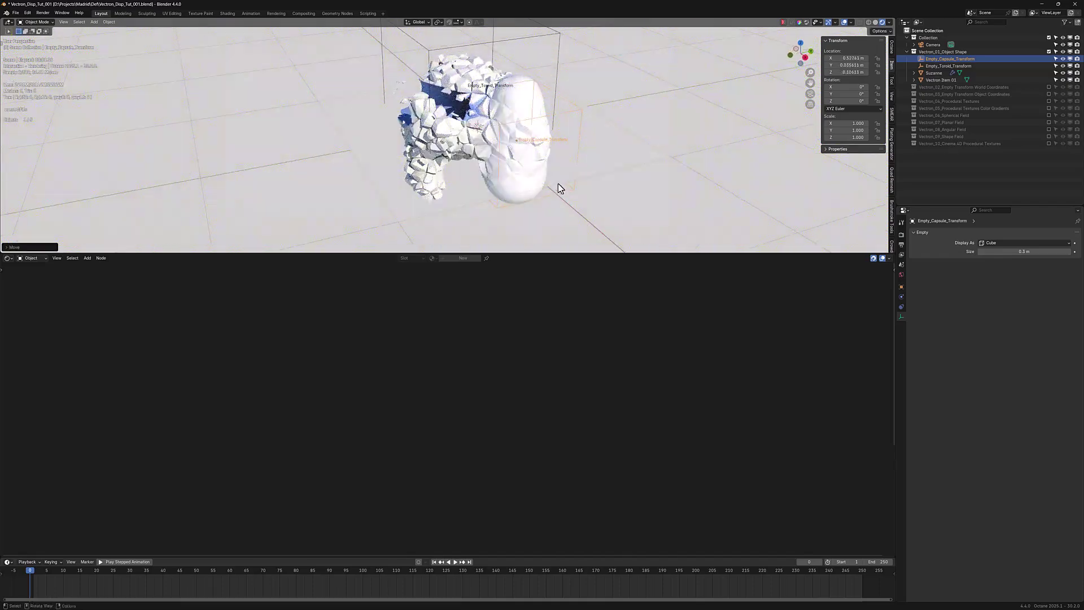
key("g")
left_click(537, 177)
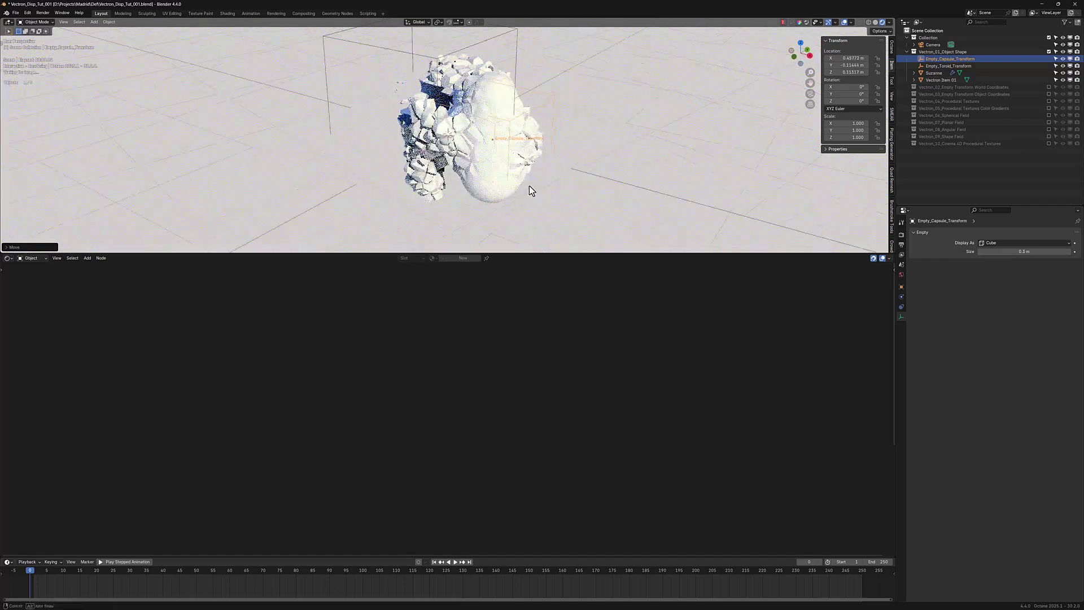
middle_click_drag(542, 178, 579, 186)
Enlarge the capsule empty to about 1.357 uniform scale and save the file
key("s")
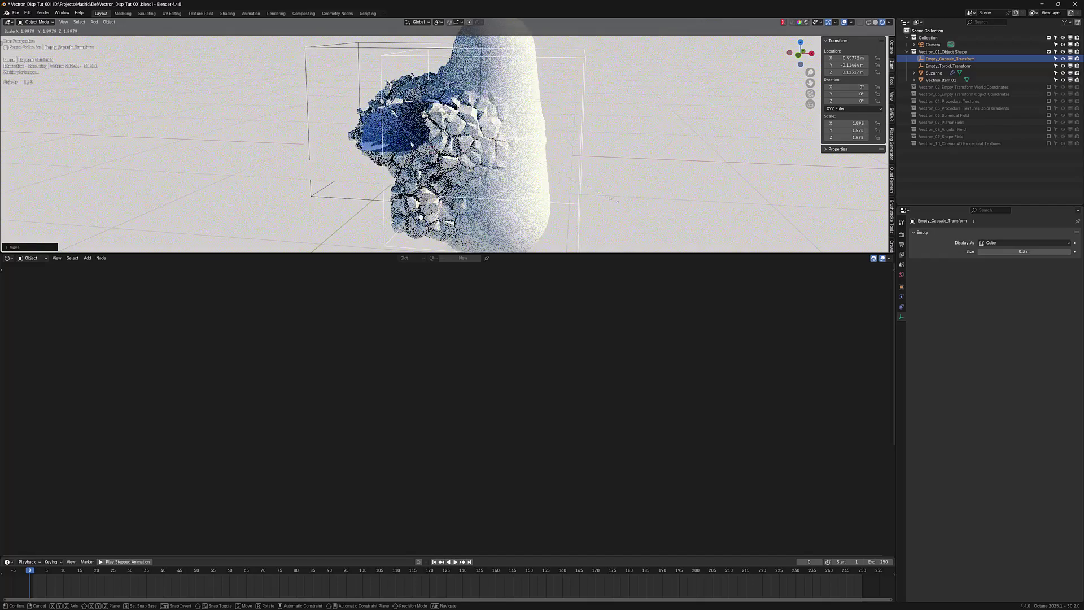
left_click(524, 169)
middle_click_drag(524, 169, 535, 175)
key("s")
left_click(576, 184)
key("ctrl+s")
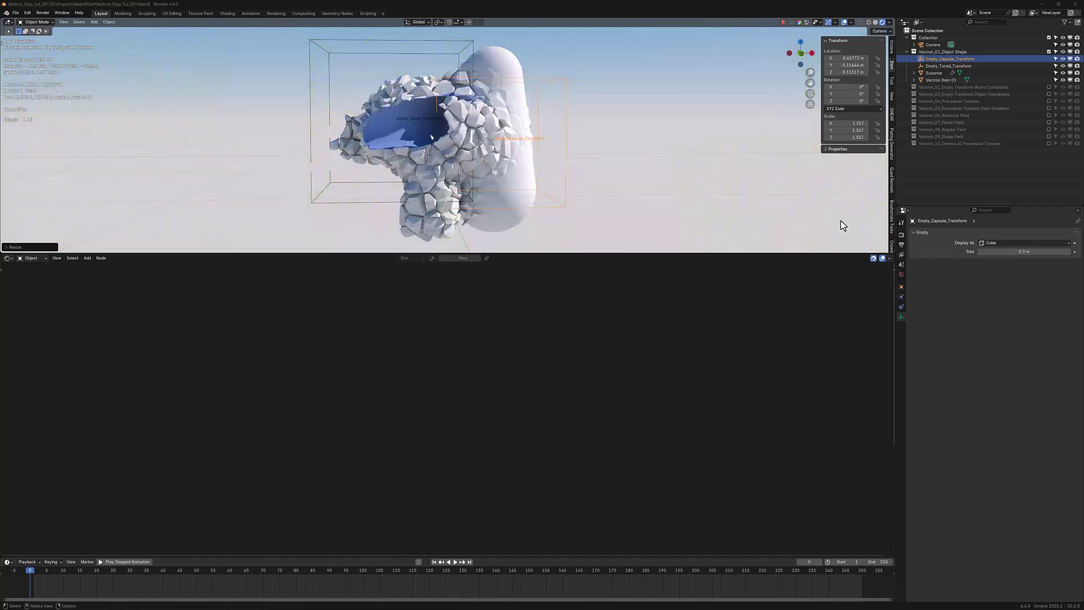
Switch Vectron Item 01's Suzanne Object Data node to Blender mode, then back to Octane
left_click(944, 79)
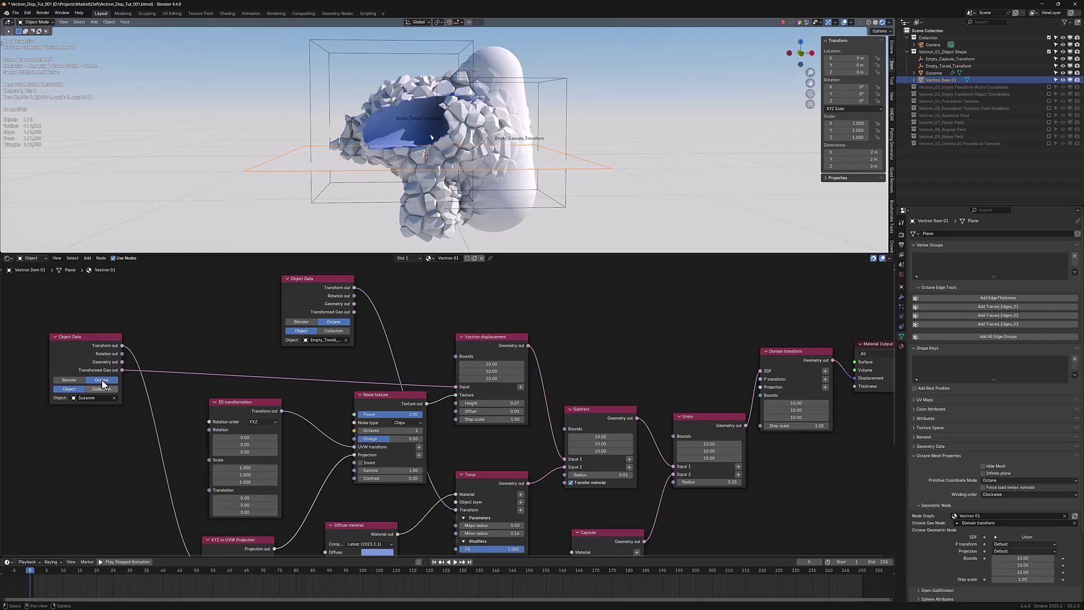
left_click(72, 381)
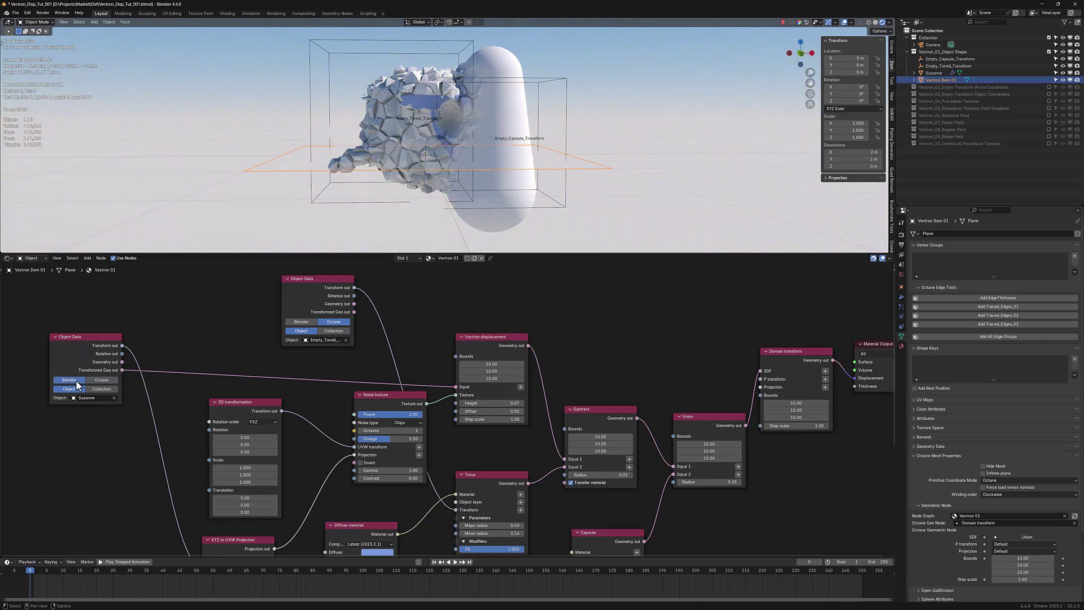
left_click(930, 72)
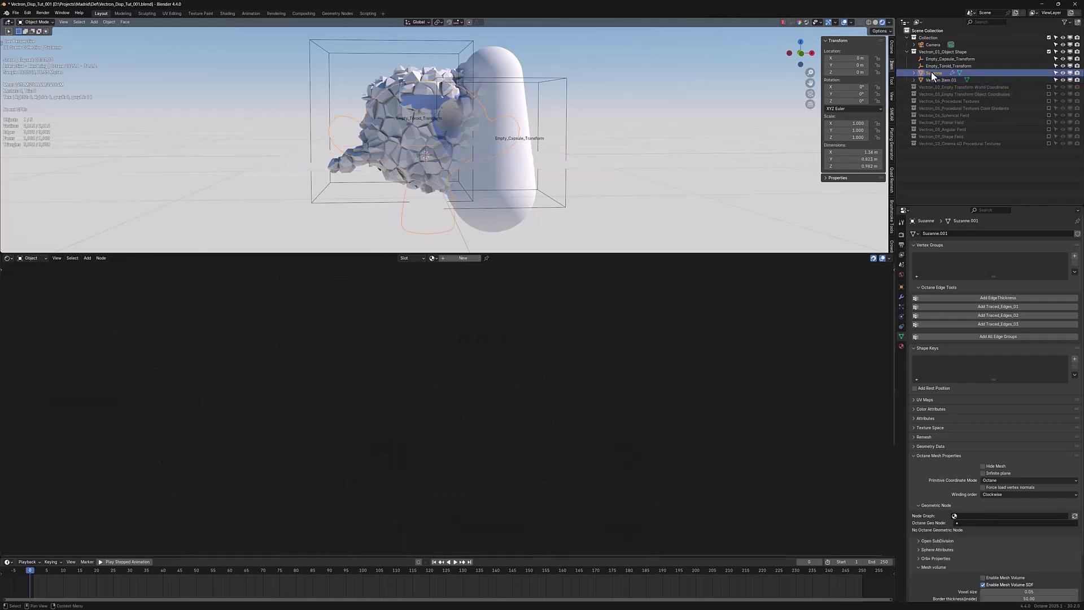
mouse_move(520, 189)
middle_mouse_down()
mouse_move(595, 201)
mouse_move(563, 201)
middle_mouse_up()
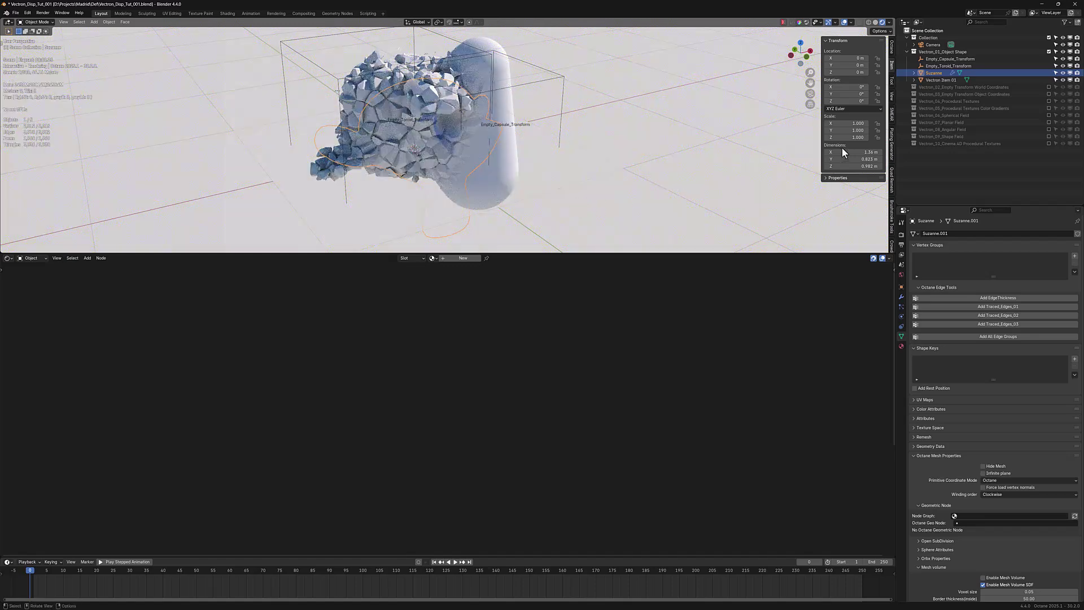
left_click(937, 80)
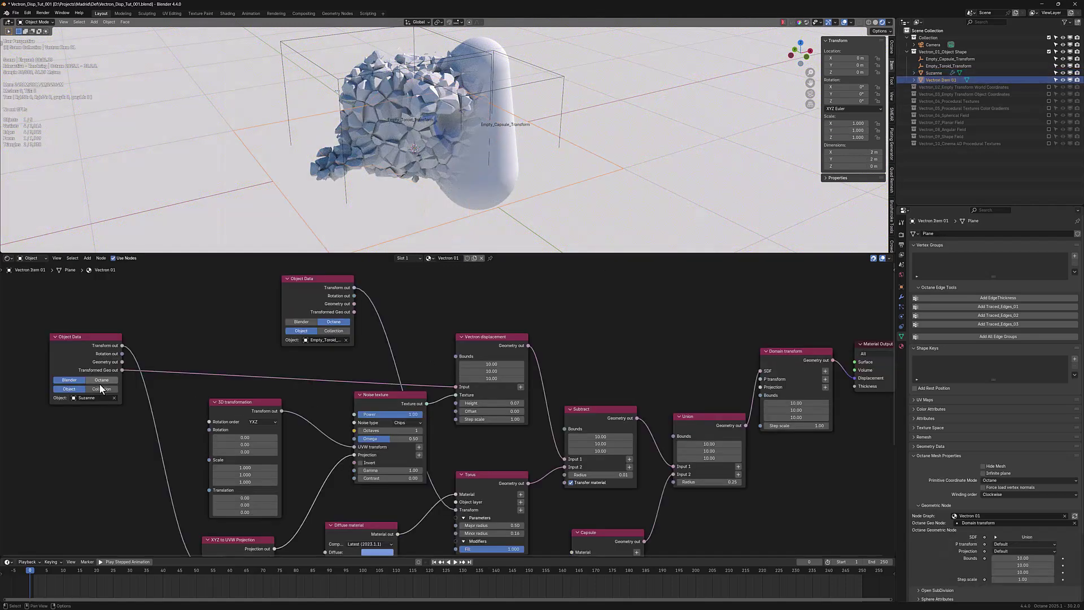
left_click(103, 381)
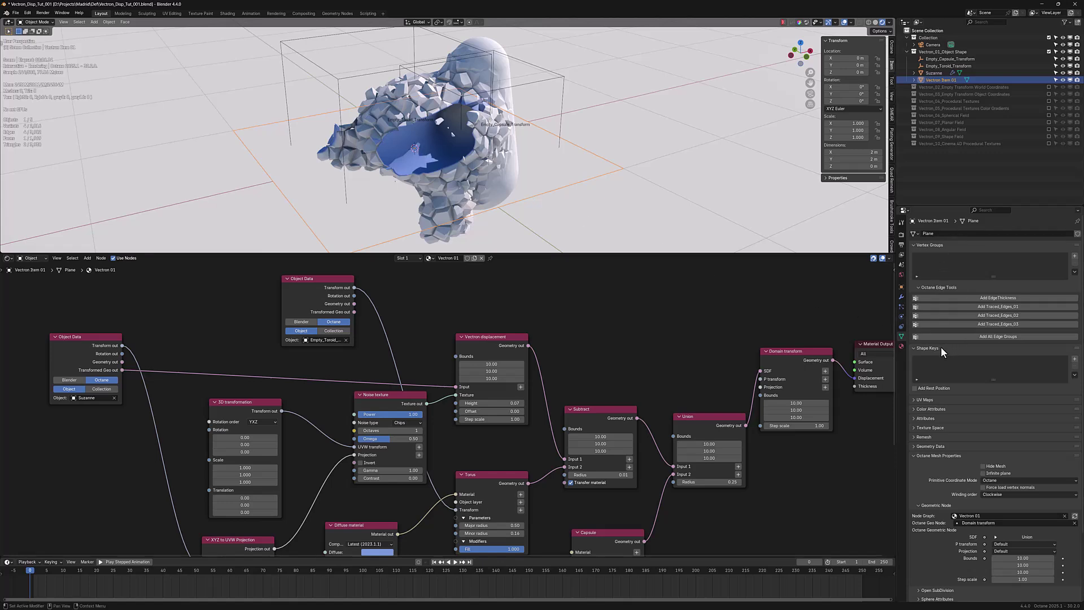
Toggle Suzanne's Octane Offset Transform off and back on to compare the render
left_click(934, 73)
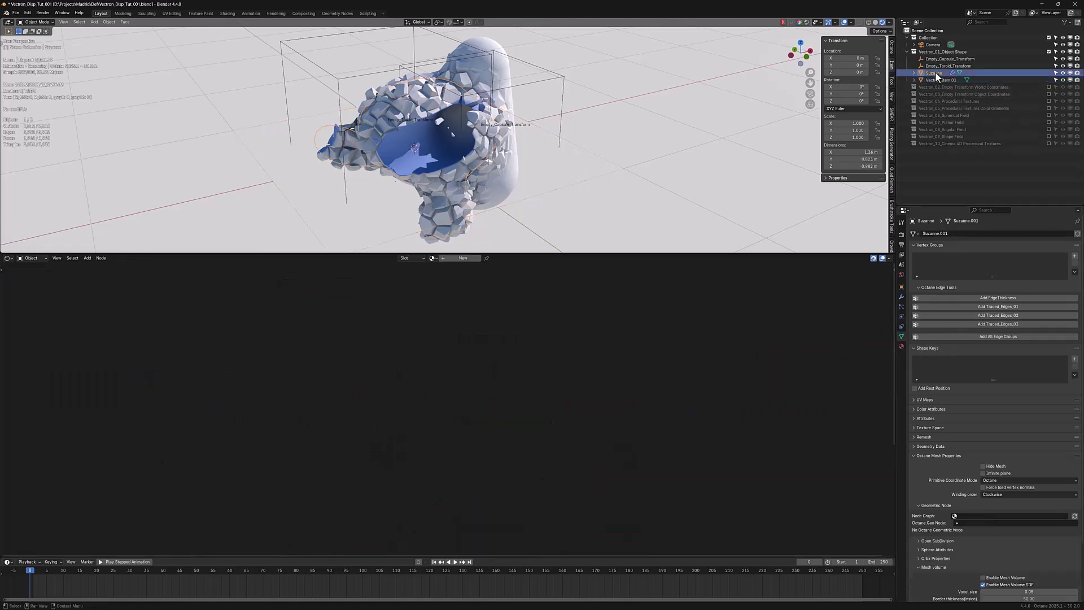
left_click(901, 286)
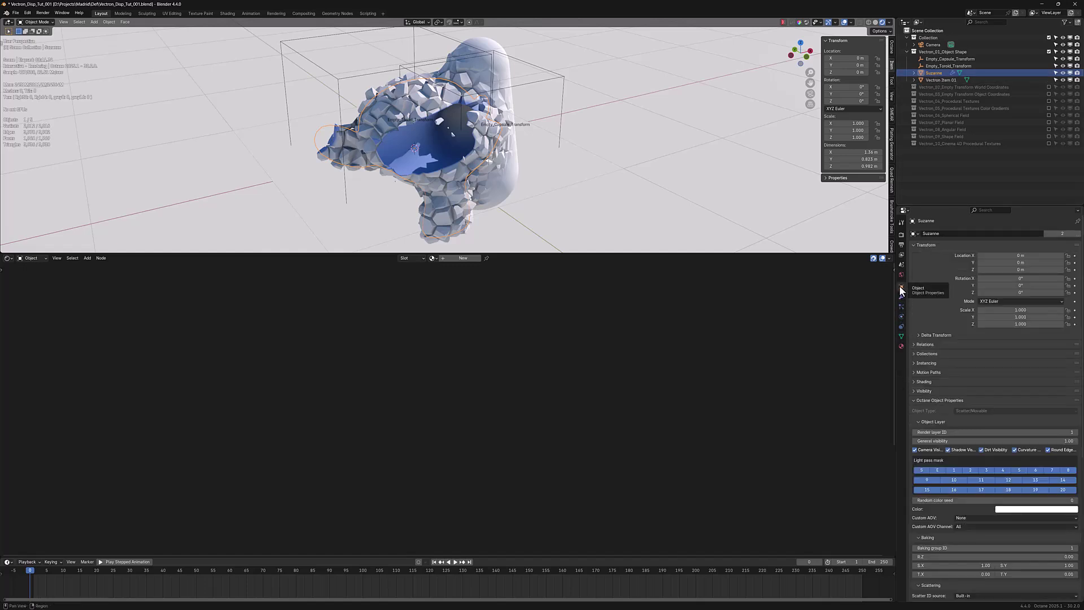
scroll(1007, 458, "down", 2)
scroll(1004, 450, "down", 3)
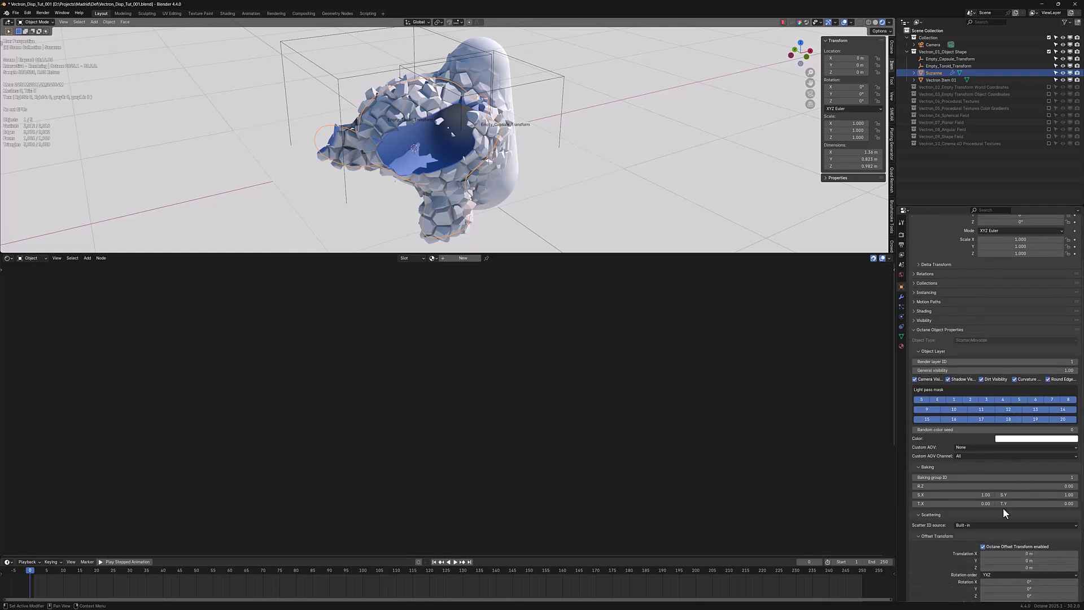
scroll(1001, 490, "down", 5)
scroll(1002, 491, "down", 4)
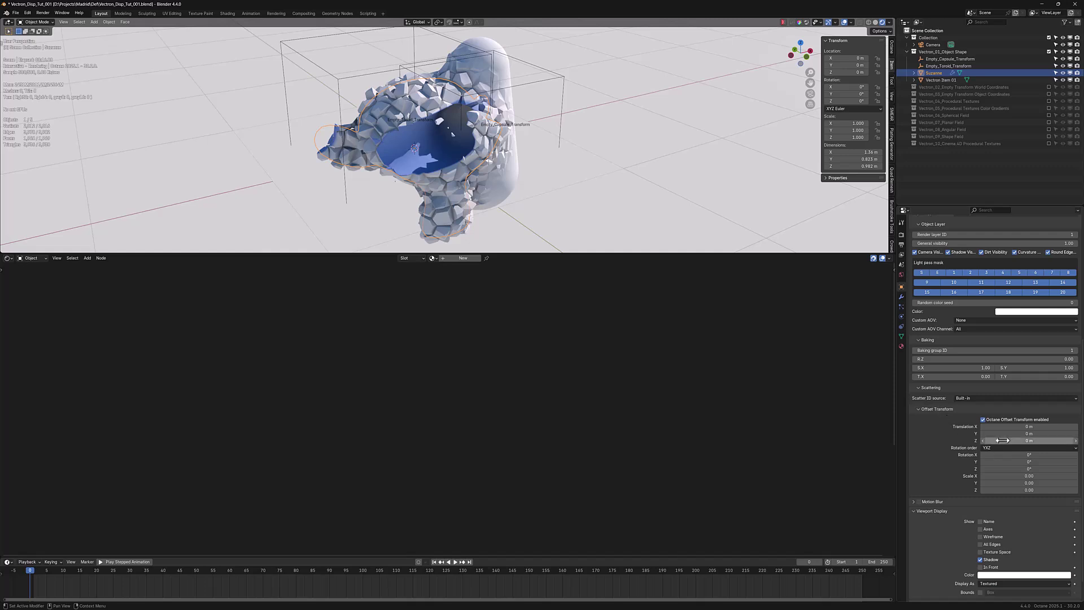
left_click(982, 419)
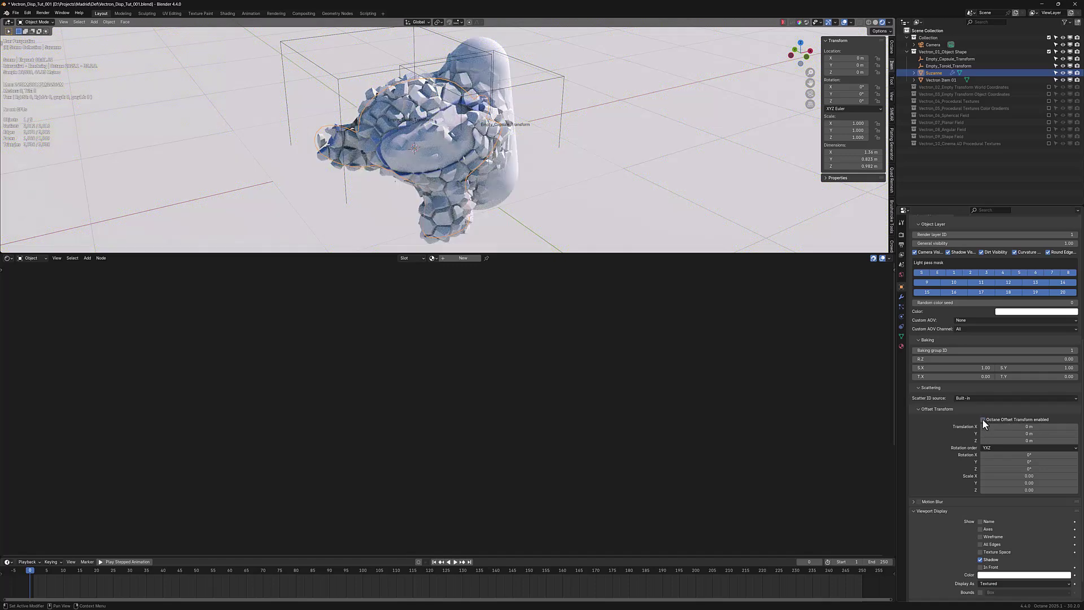
middle_click_drag(748, 238, 722, 233)
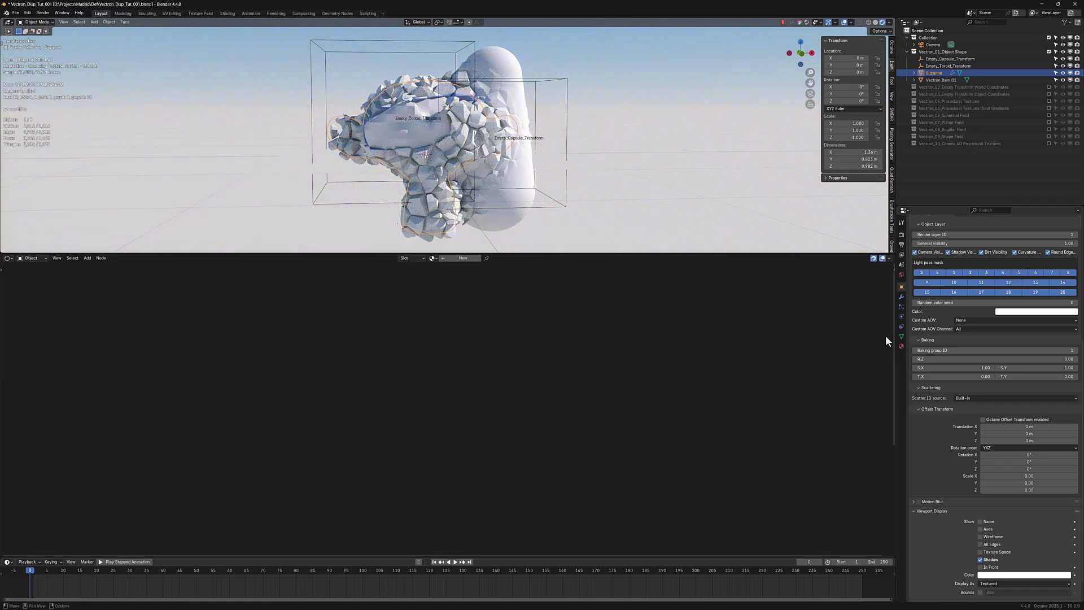
left_click(982, 419)
Set Suzanne's Octane offset scale to 0 on X, Y and Z
left_click_drag(1049, 482, 1033, 477)
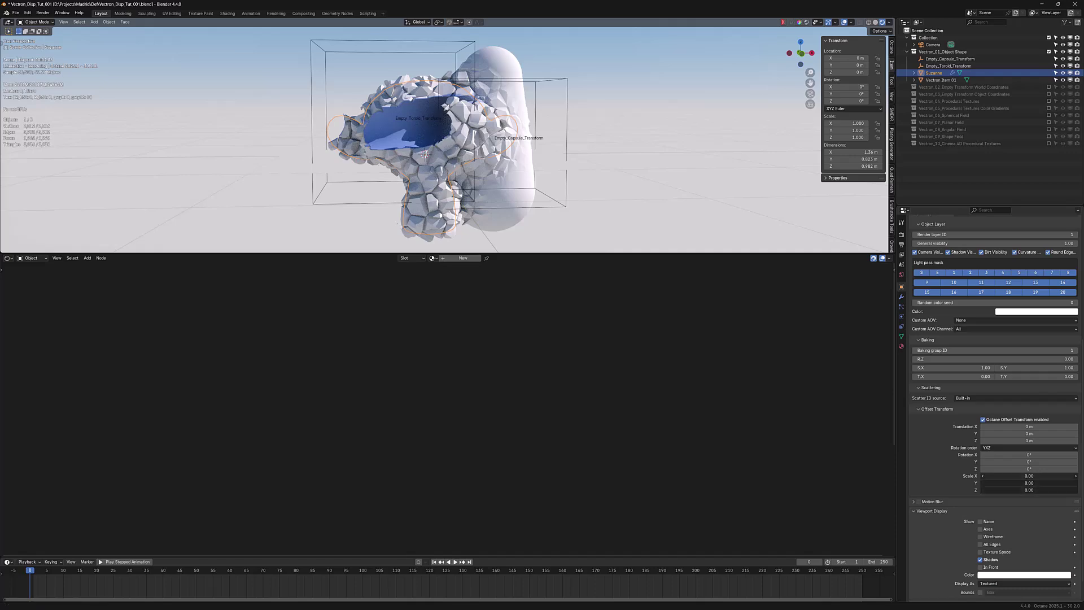
type("1")
key("Return")
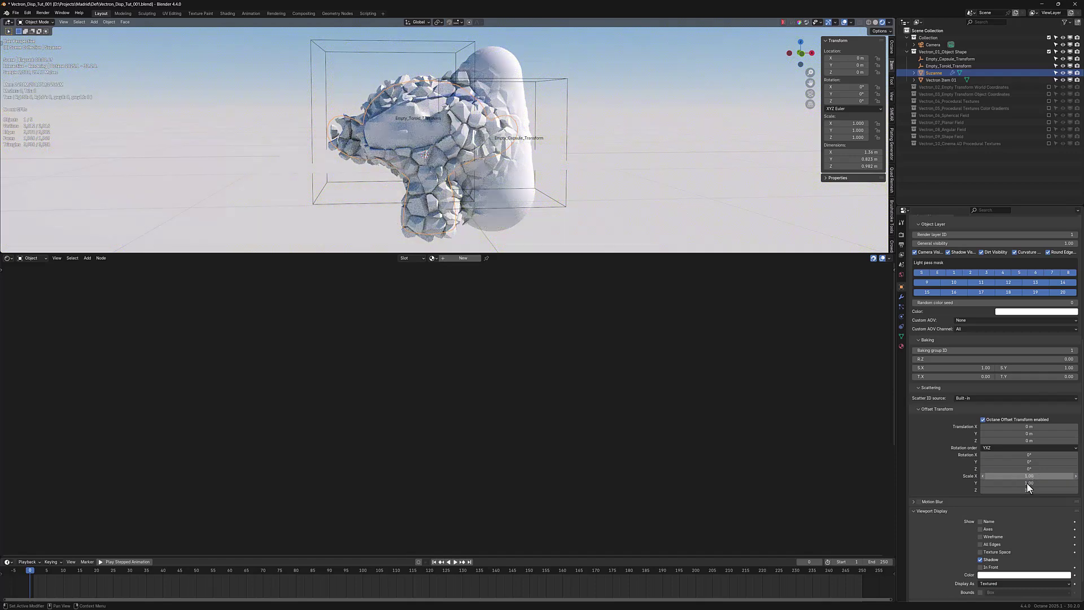
left_click_drag(1029, 489, 1029, 475)
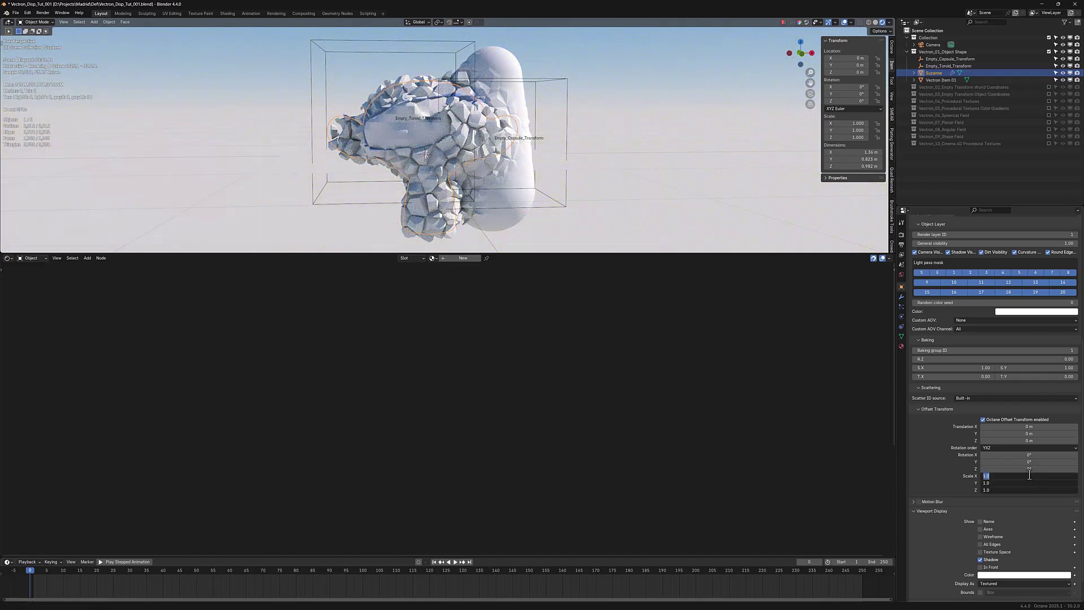
type("0")
key("Return")
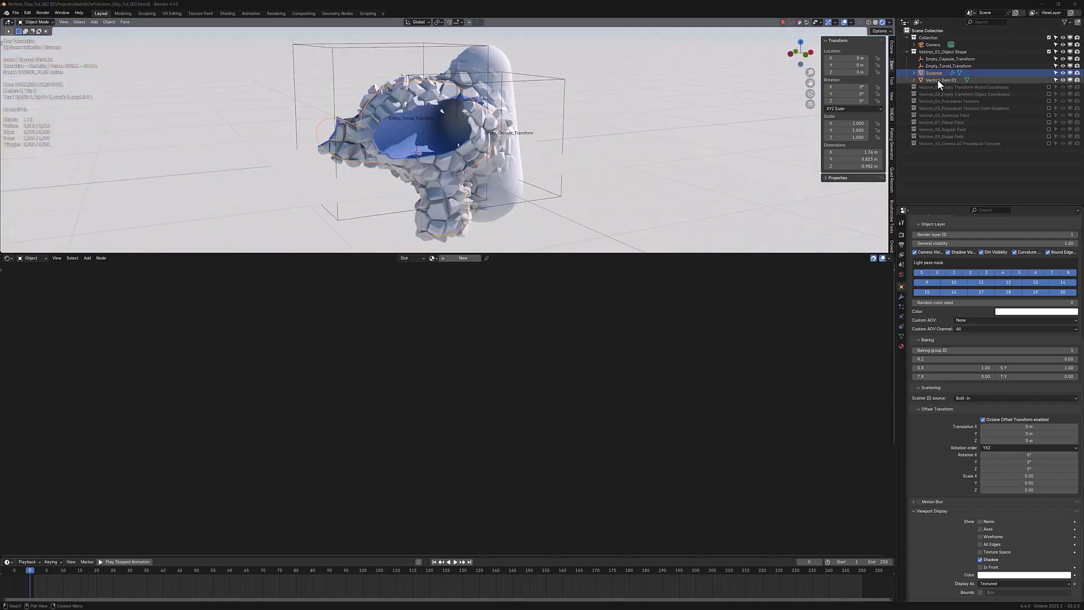
Set Vectron displacement Height to 0.03, noise Octaves to 5, and adjust Gamma and Contrast
left_click(938, 80)
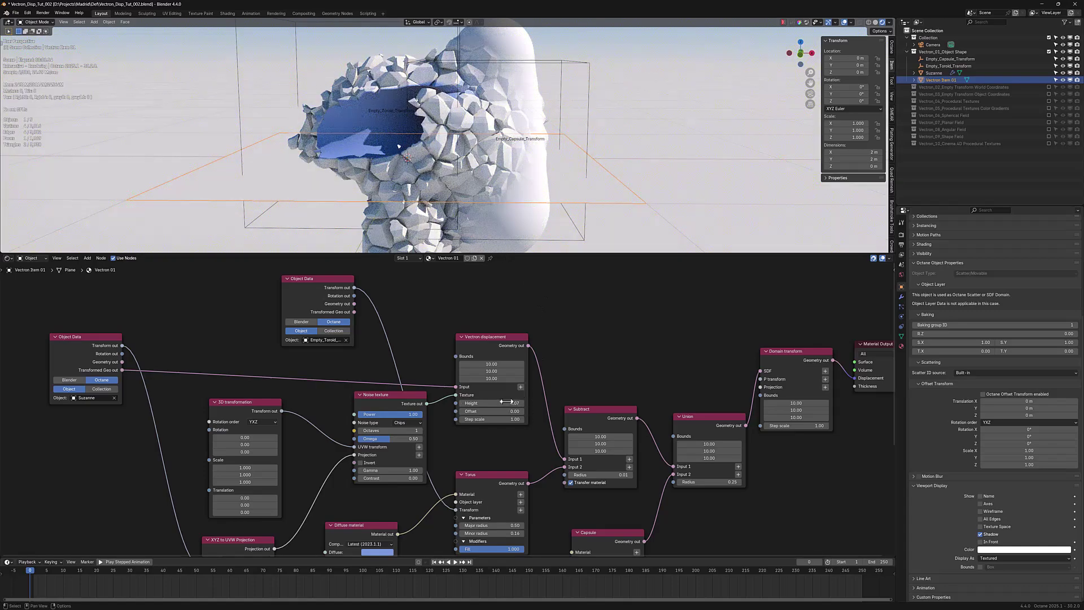
left_click_drag(500, 403, 478, 403)
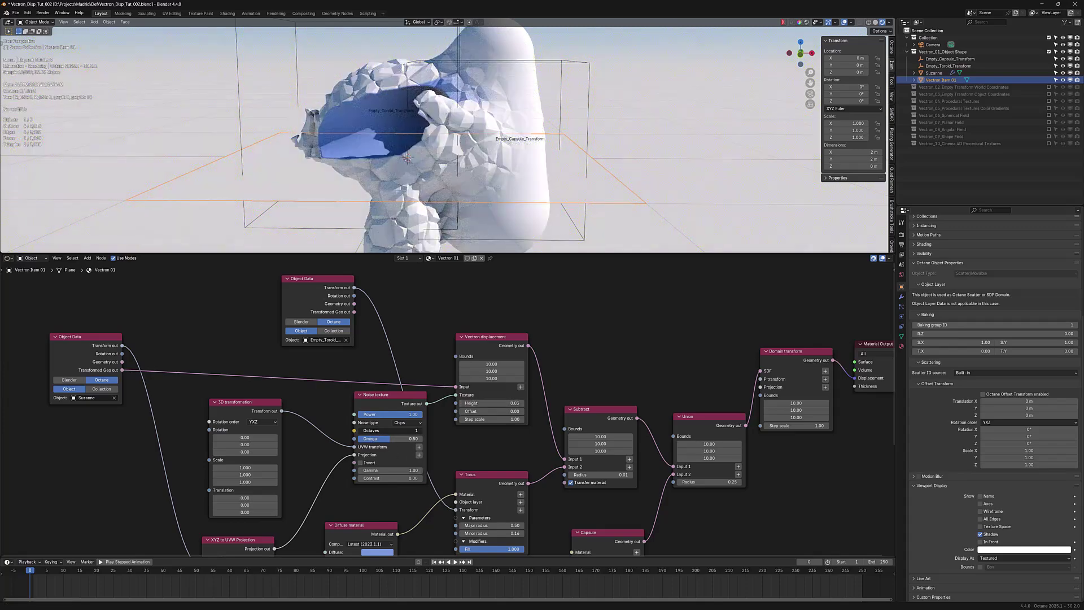
left_click_drag(373, 431, 398, 430)
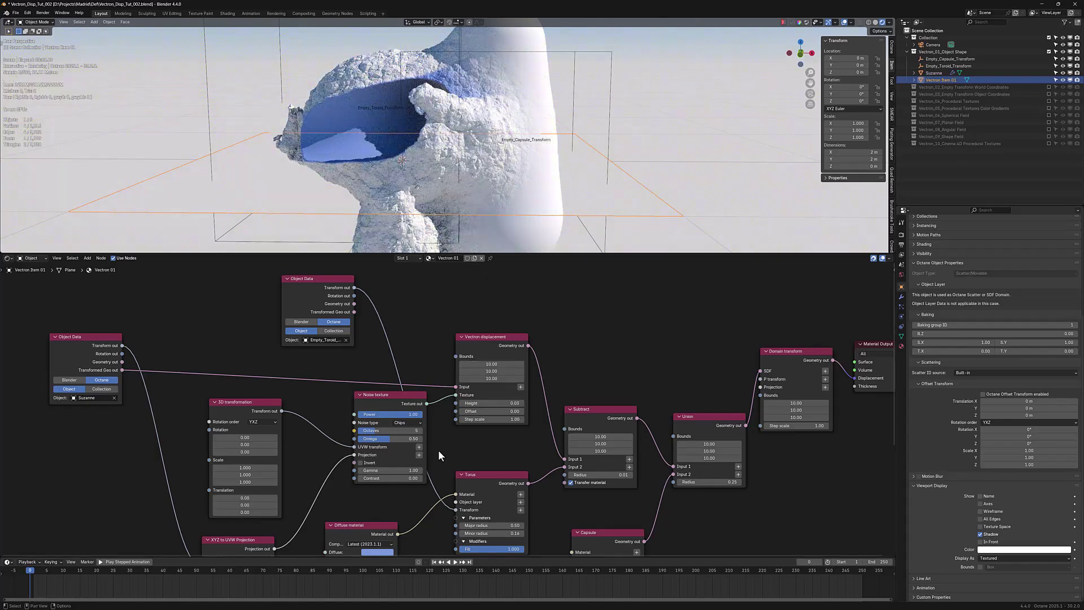
middle_click_drag(467, 179, 458, 212)
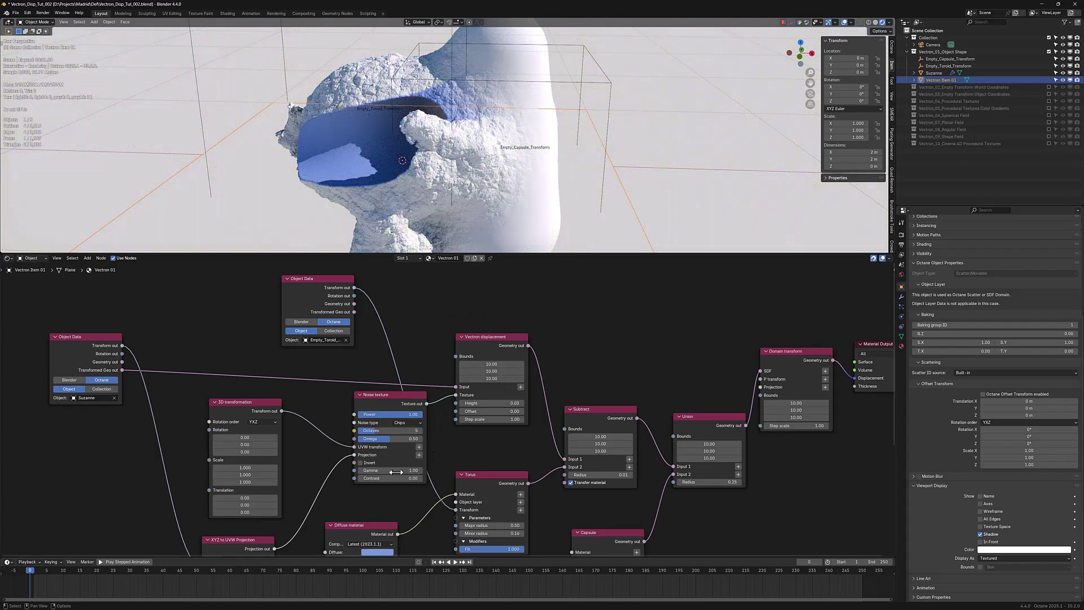
mouse_move(391, 469)
left_mouse_down()
mouse_move(364, 471)
mouse_move(457, 477)
mouse_move(381, 470)
mouse_move(410, 469)
left_mouse_up()
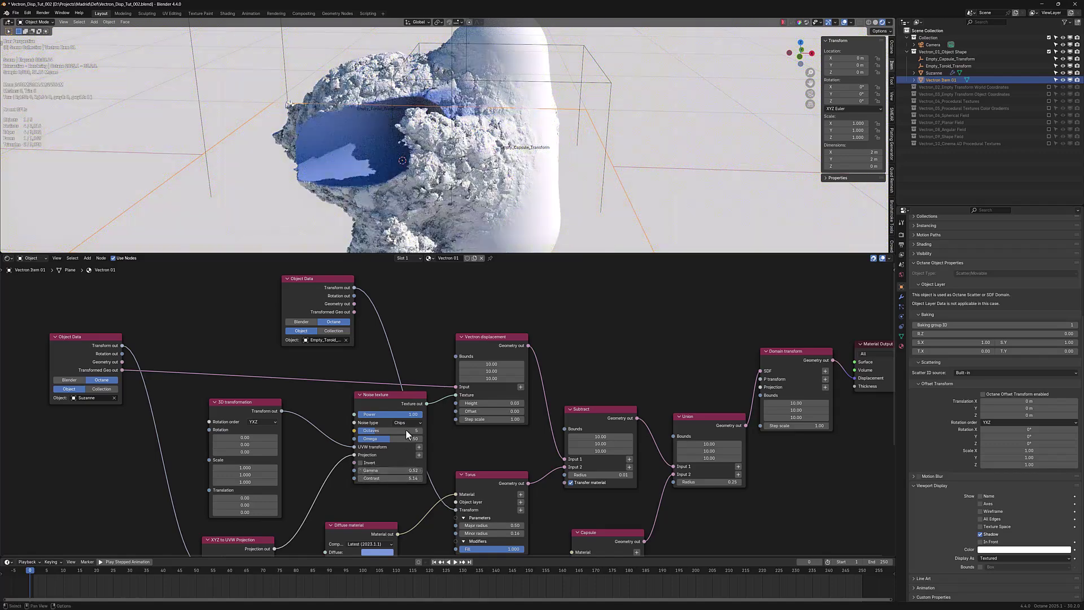
left_click_drag(390, 430, 398, 430)
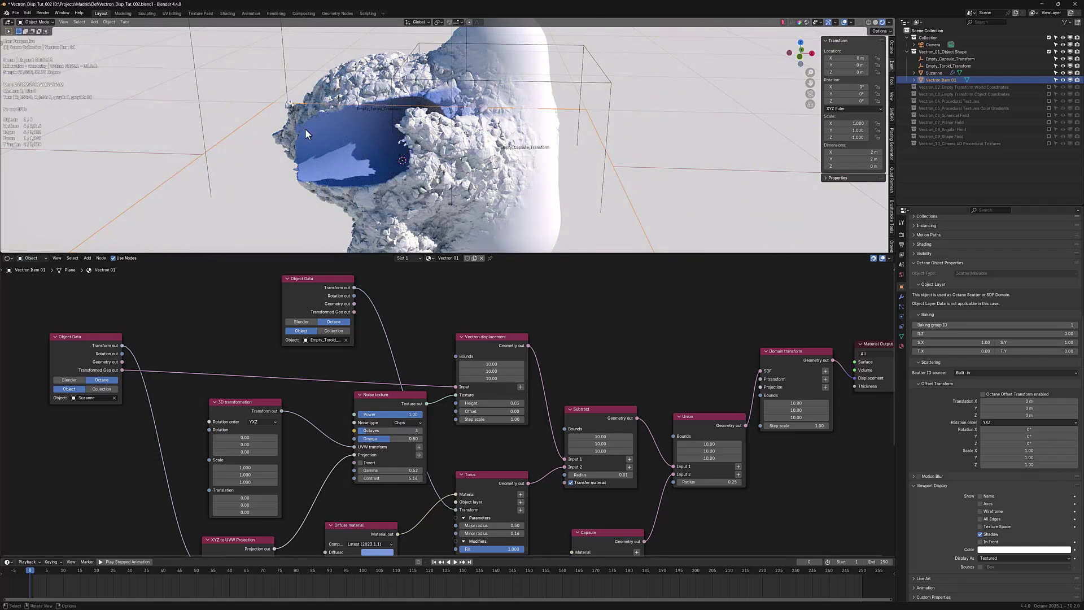
left_click(365, 133)
Move Suzanne, then pull several vertex regions outward with proportional falloff in Edit Mode
key("g")
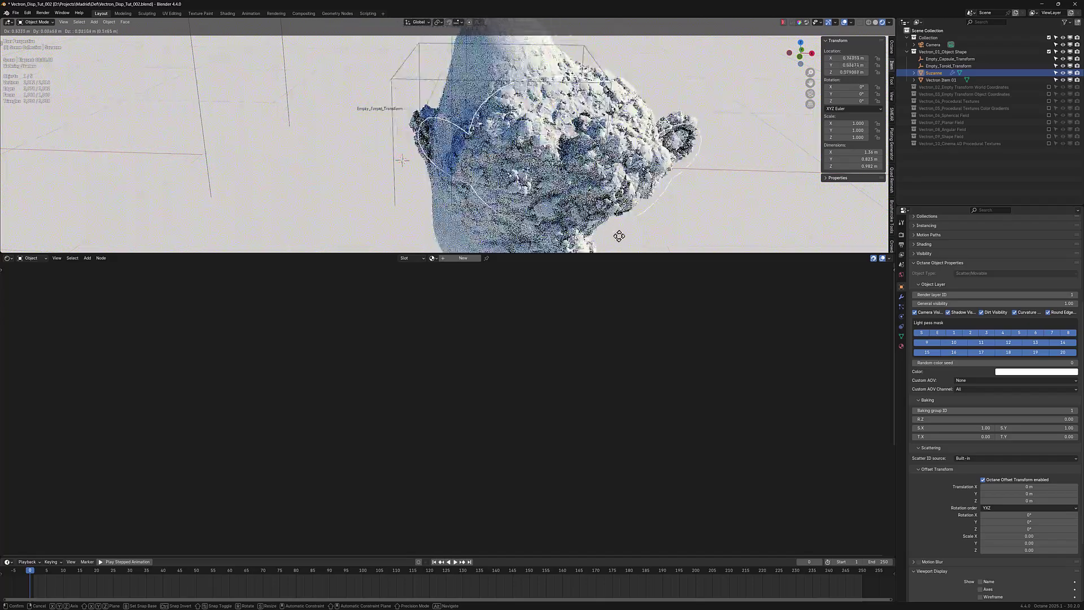
left_click(685, 251)
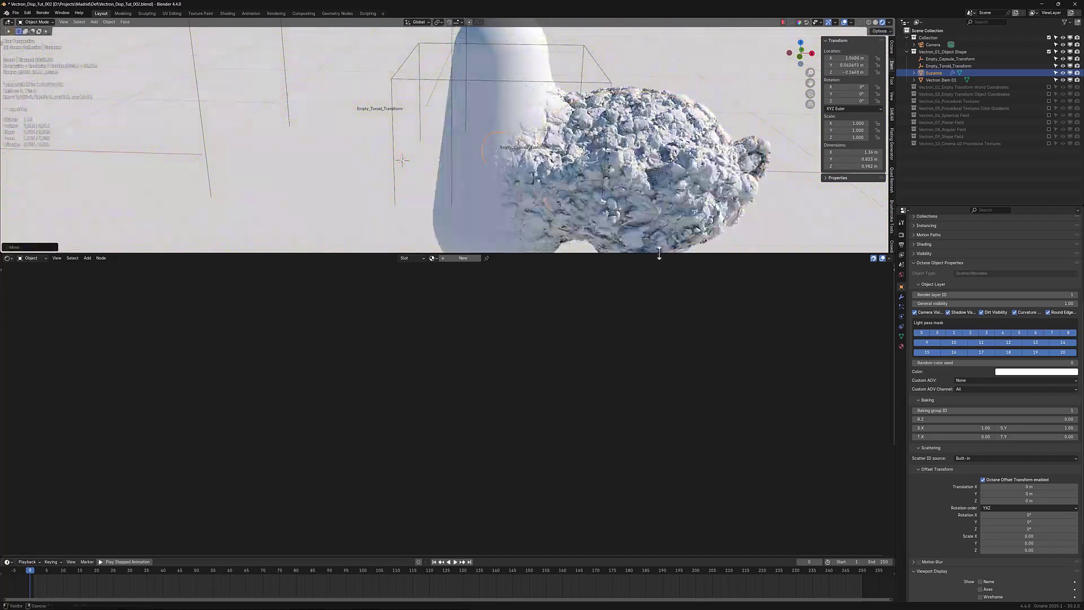
key("Tab")
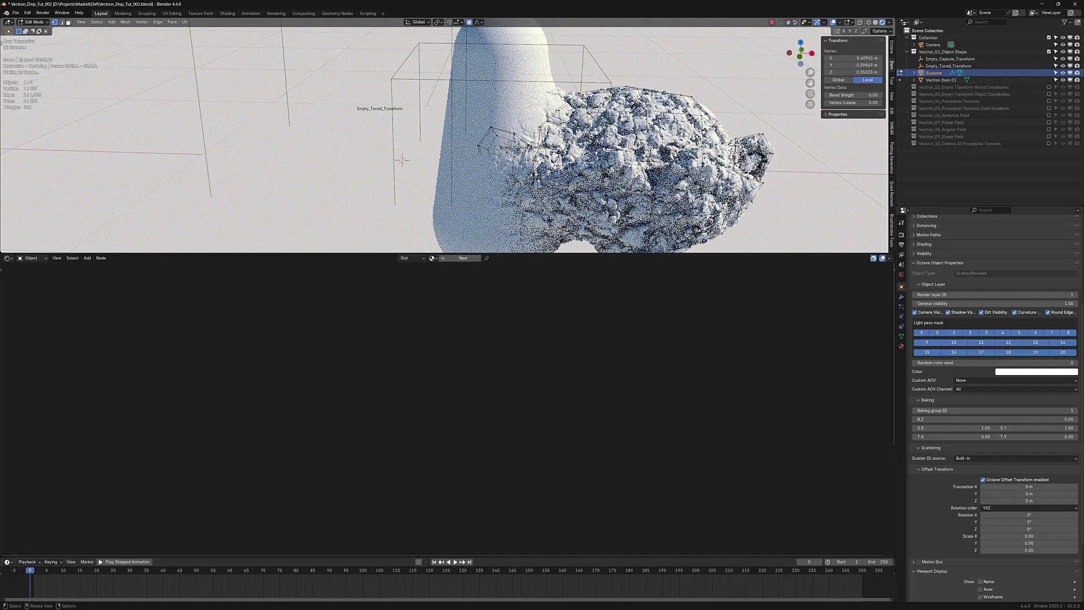
key("g")
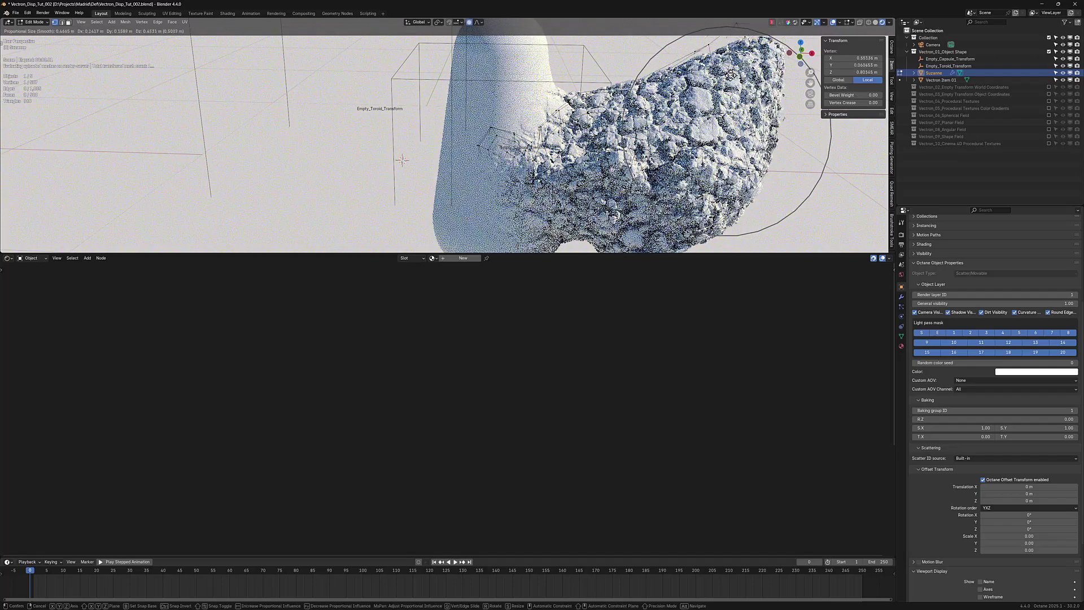
left_click(465, 145)
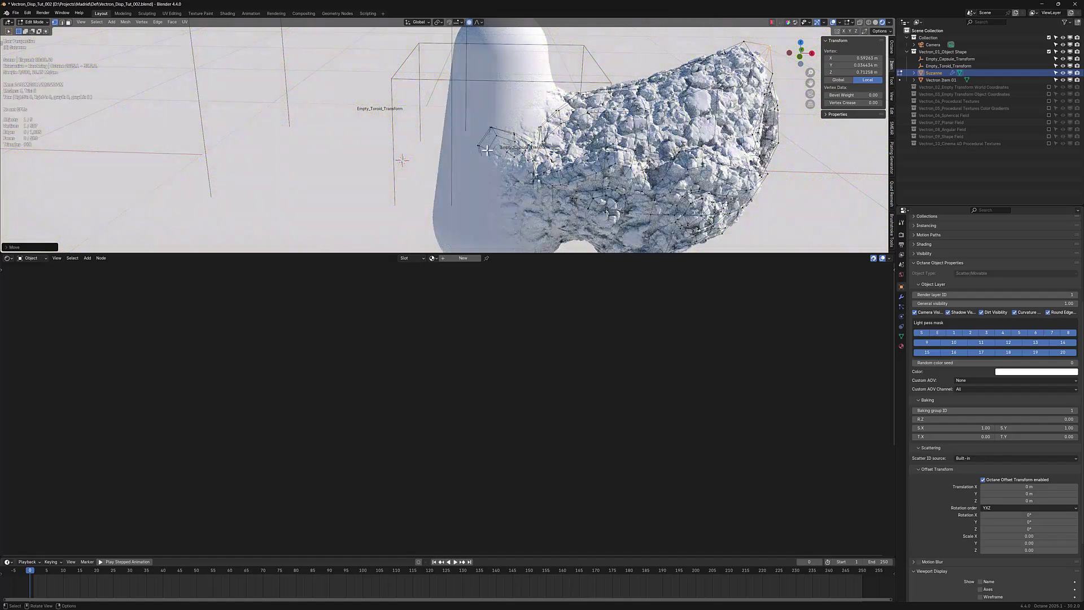
key("g")
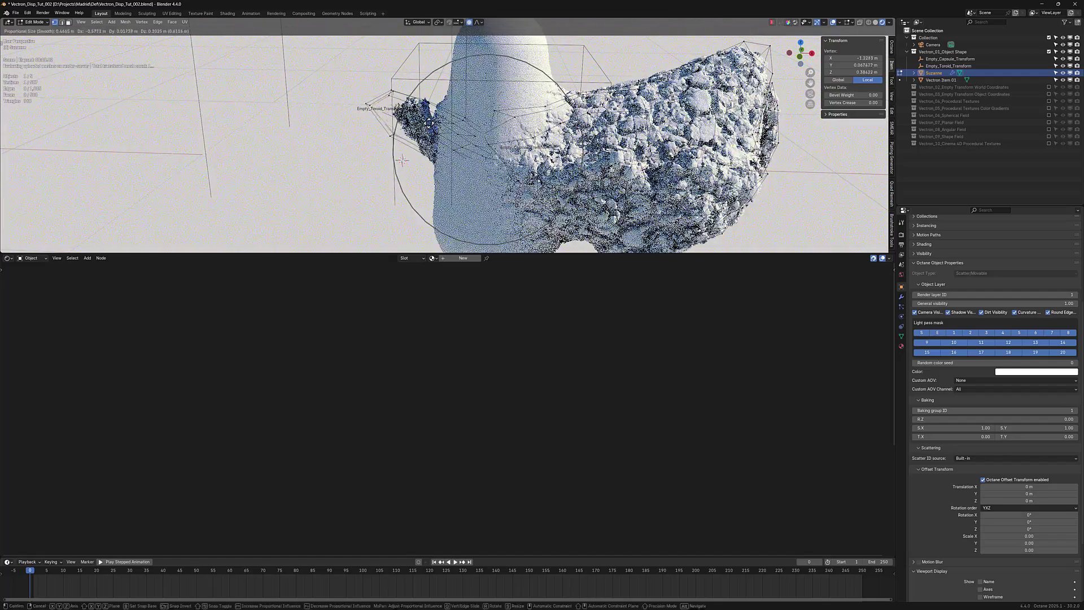
left_click(508, 158)
middle_click_drag(508, 158, 604, 114)
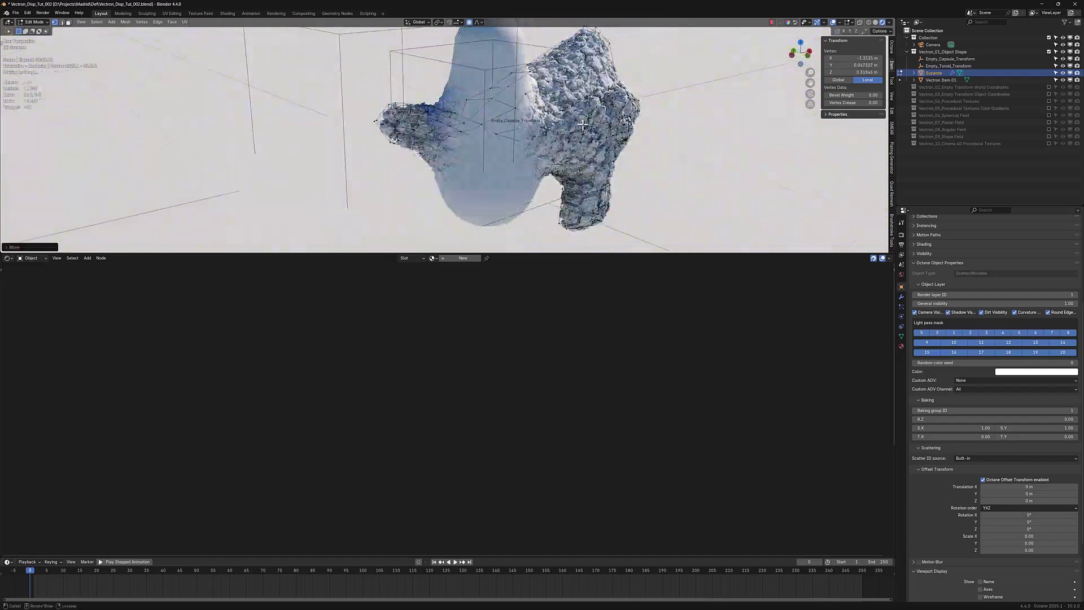
key("g")
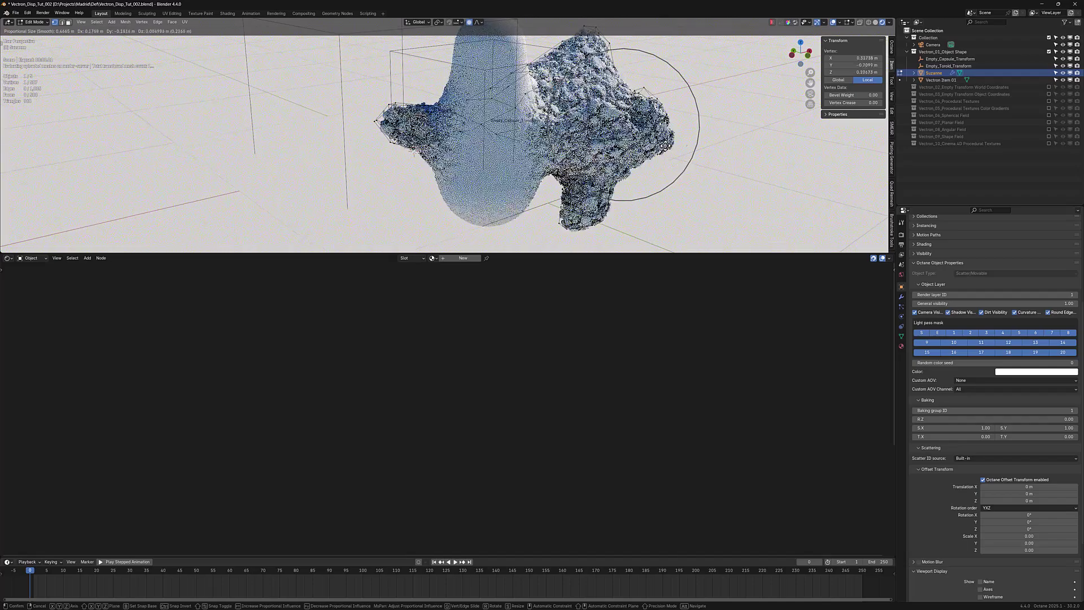
left_click(660, 157)
middle_click_drag(660, 157, 576, 170)
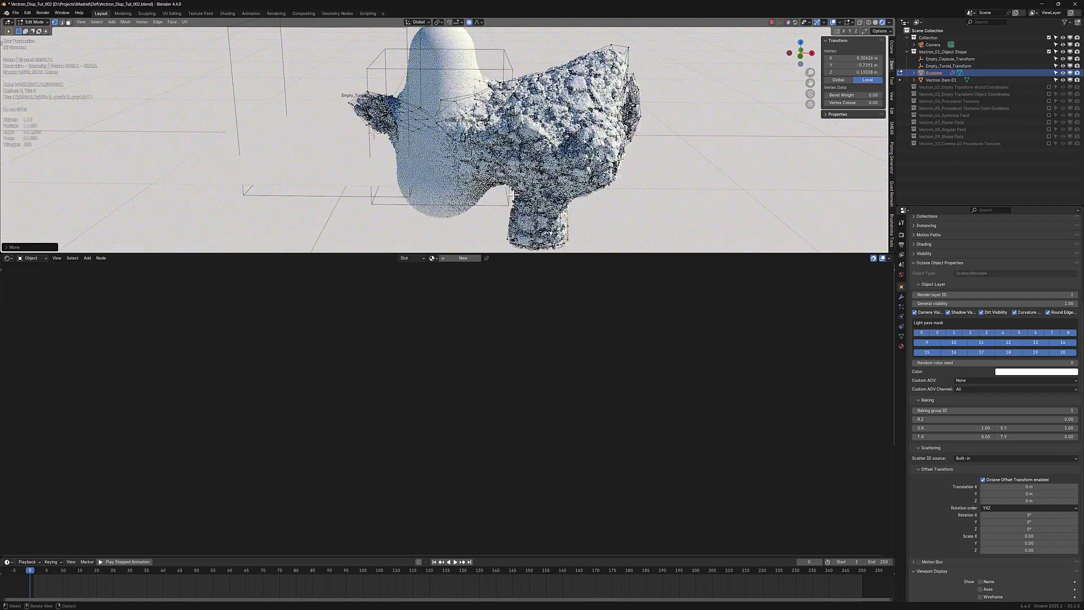
scroll(516, 190, "up", 3)
Return to Object Mode and move the whole object to a new position
key("Tab")
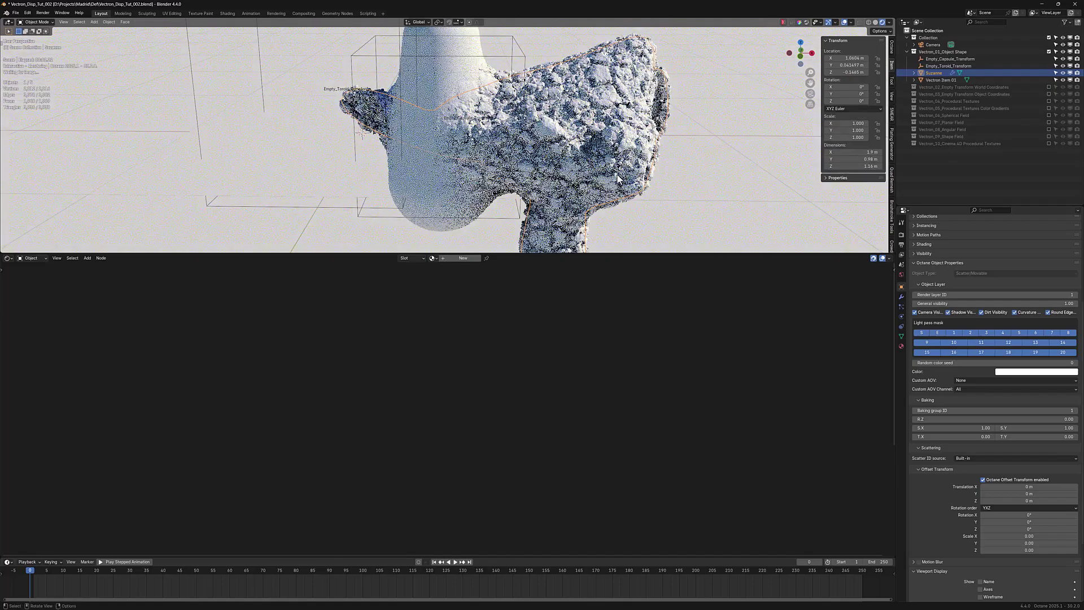
key("g")
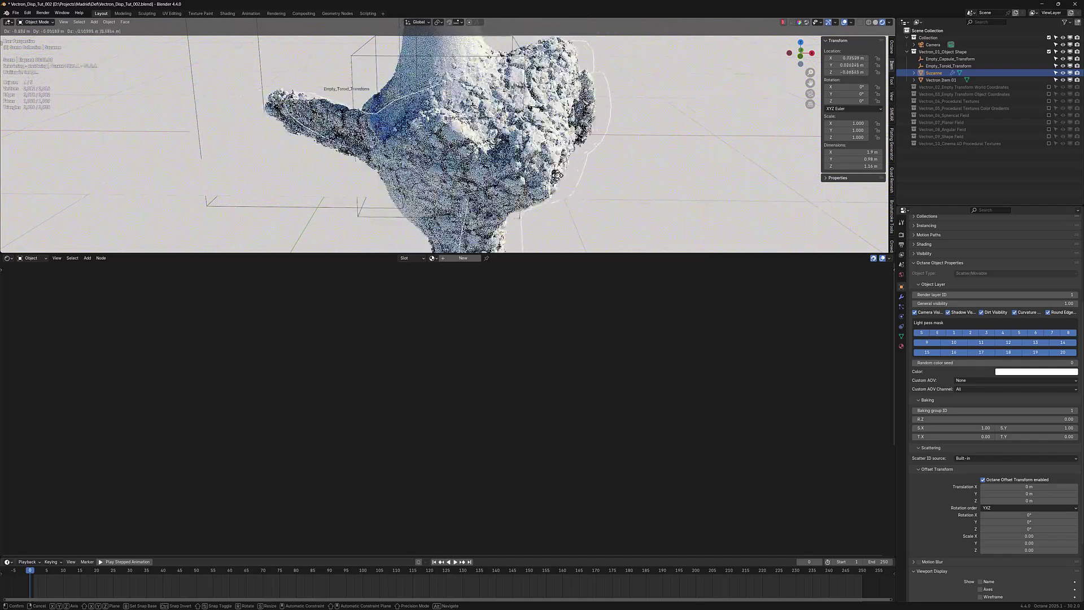
left_click(593, 174)
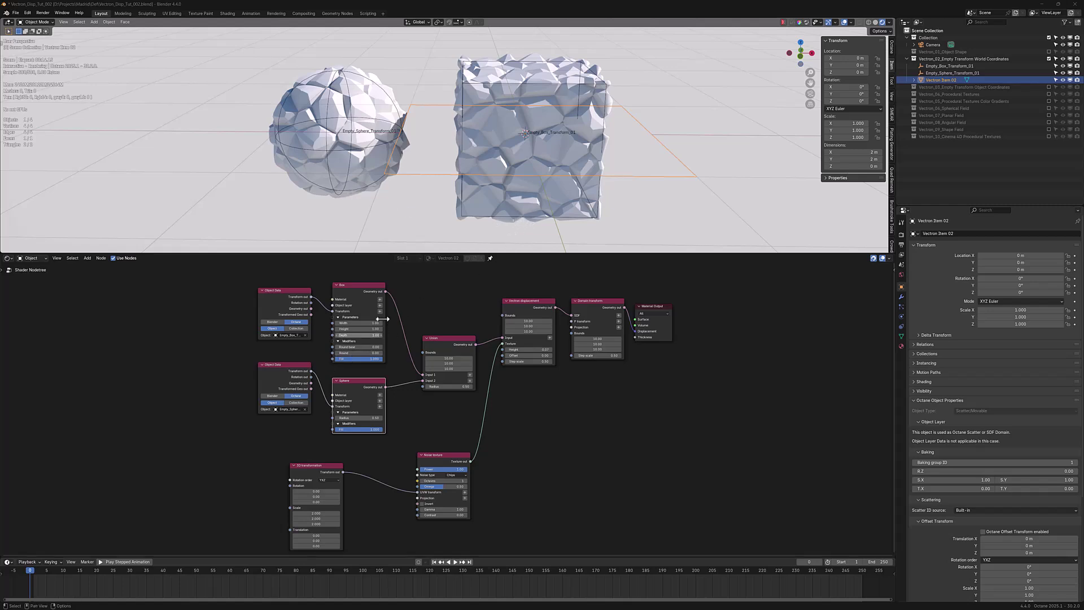
Select the Sphere node and the two Object Data nodes in the Vectron_03 network
left_click(357, 390)
left_click(357, 289)
left_click(364, 393)
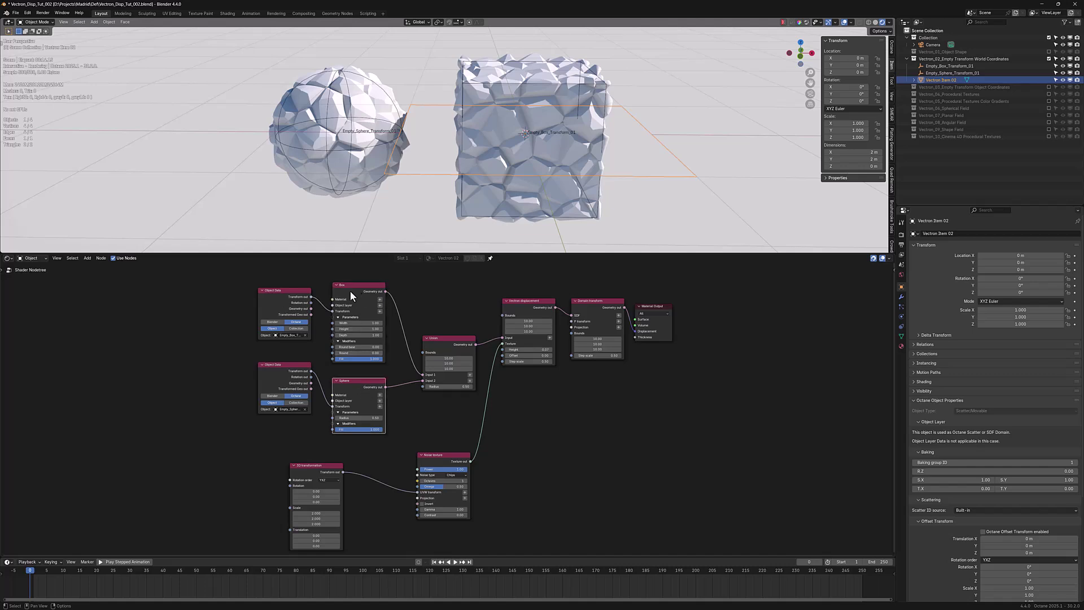
left_click(277, 295)
left_click(271, 375)
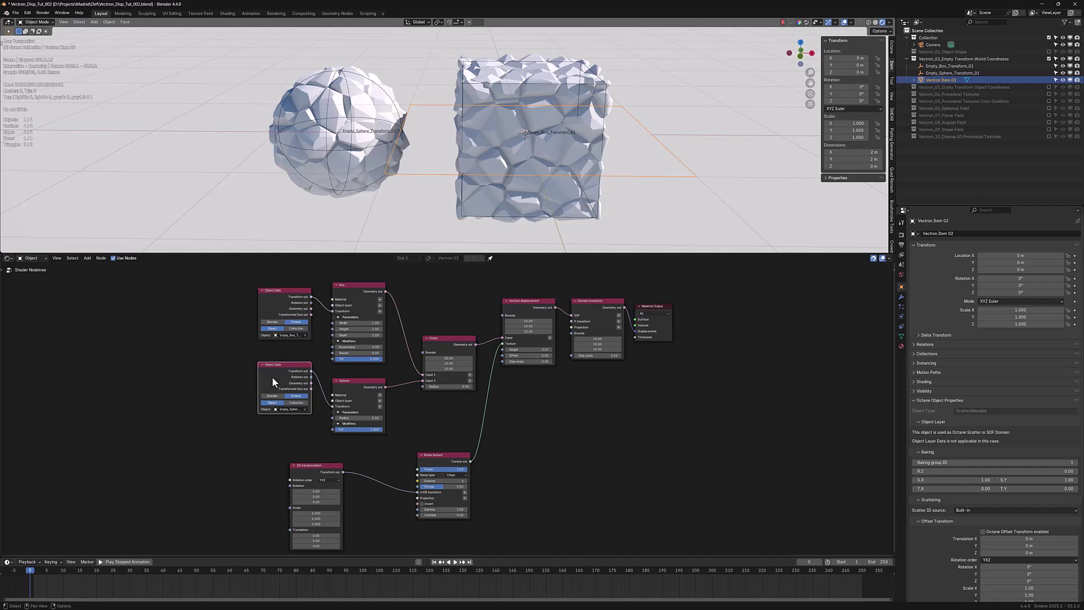
left_click(280, 295)
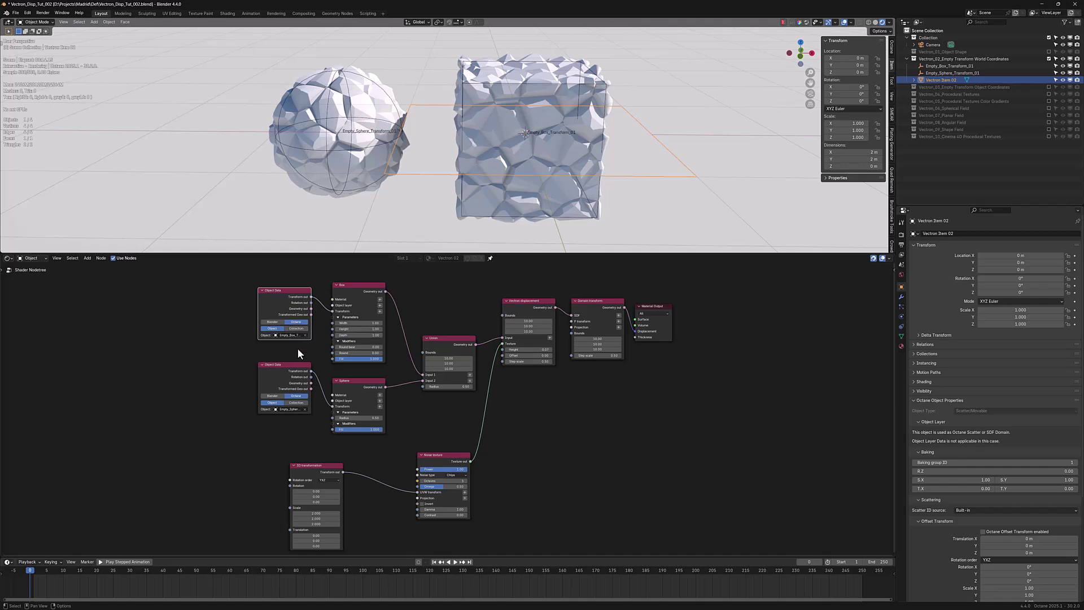
Link the top Object Data node to Empty_Box_Transform_01
left_click(291, 335)
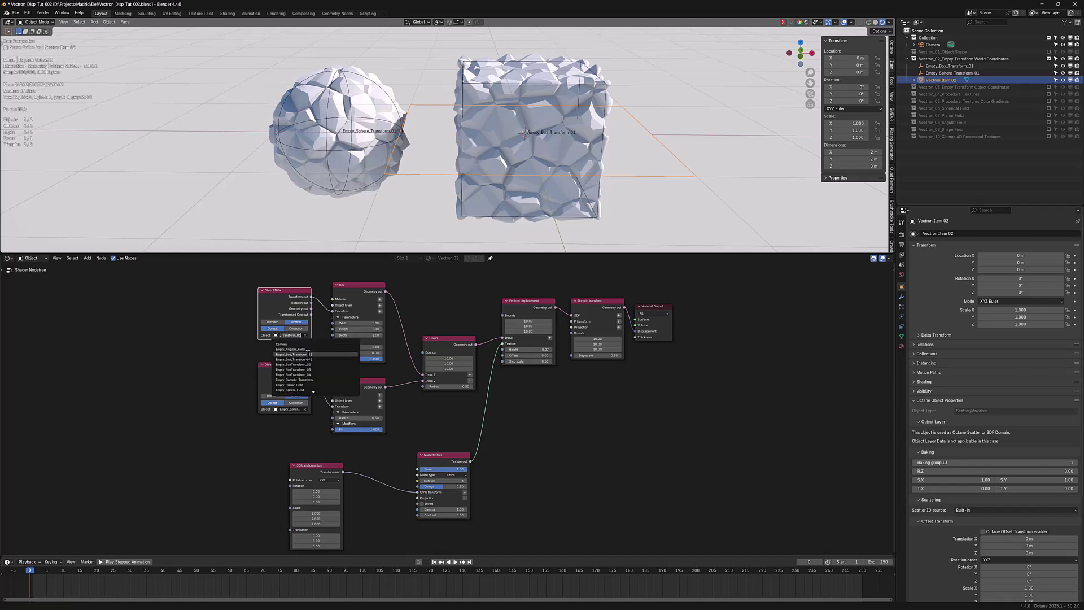
left_click(292, 354)
left_click(354, 190)
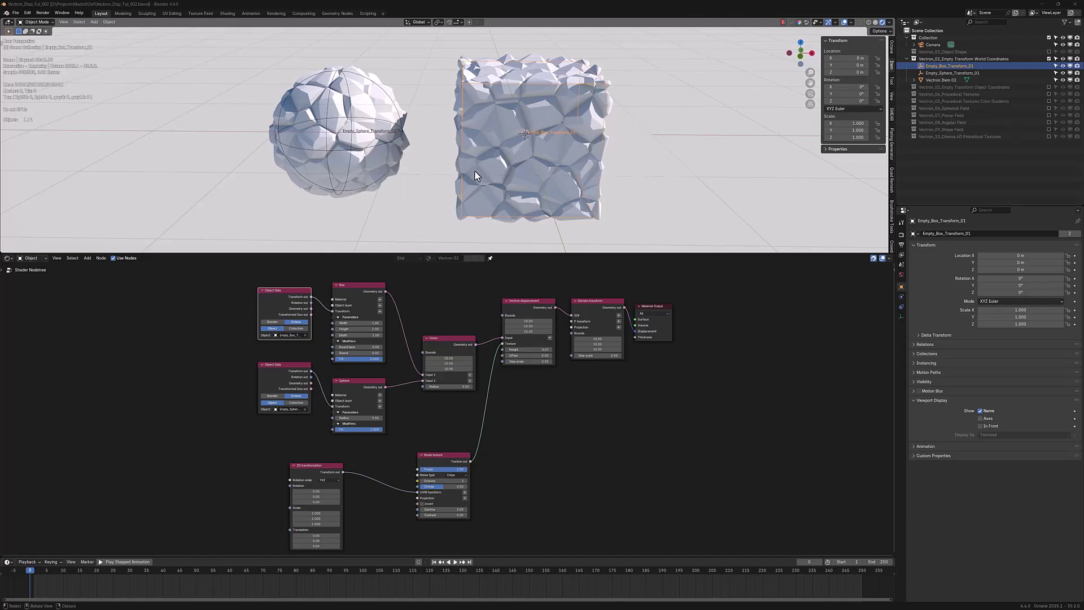
Move Empty_Sphere_Transform_01 left to overlap the box, trying scale and rotation
key("g")
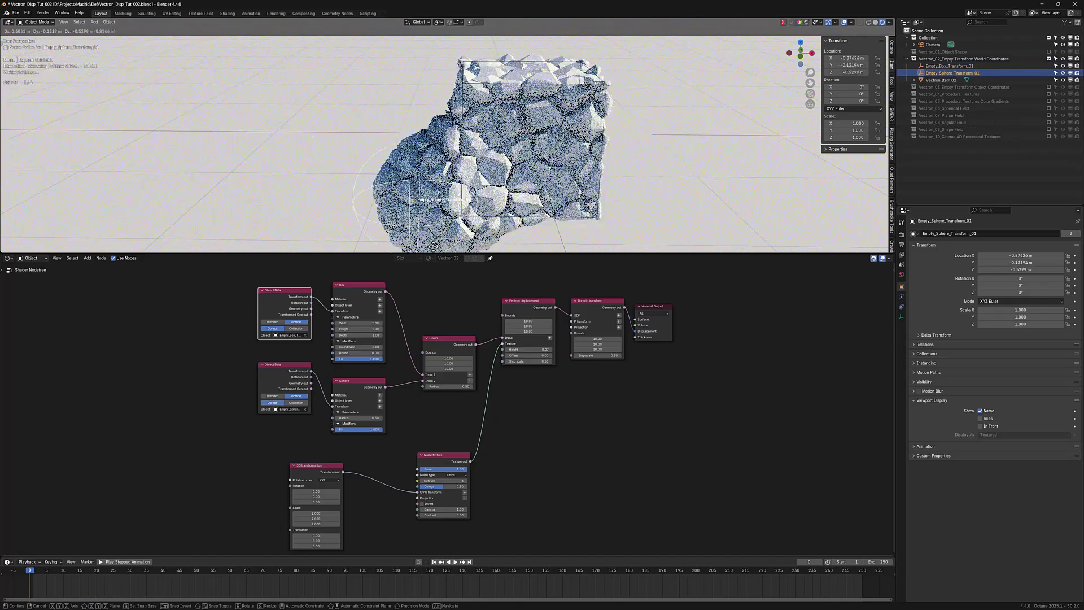
left_click(436, 199)
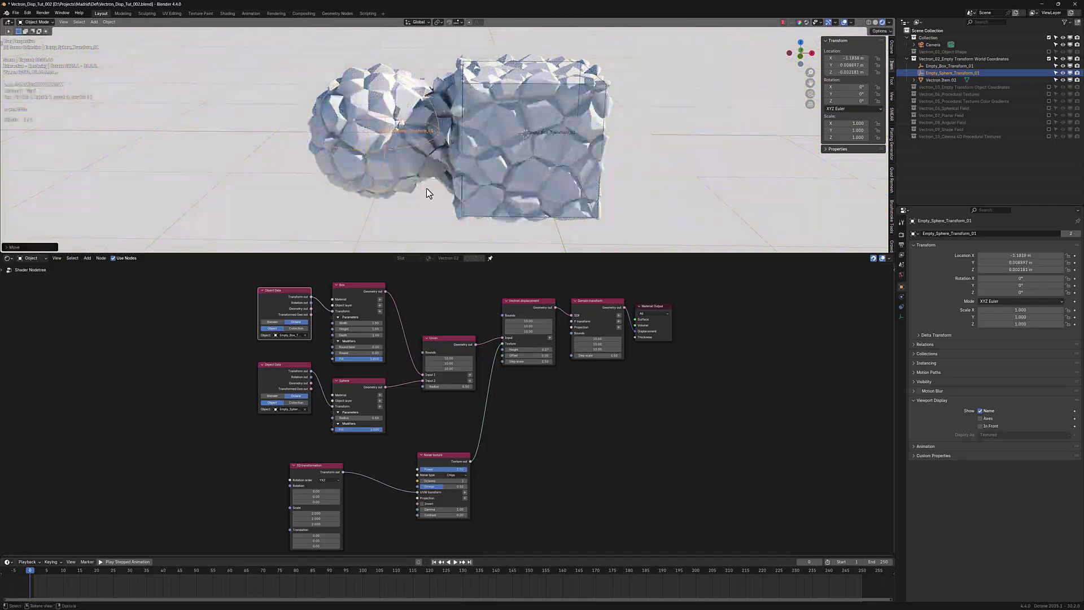
key("s")
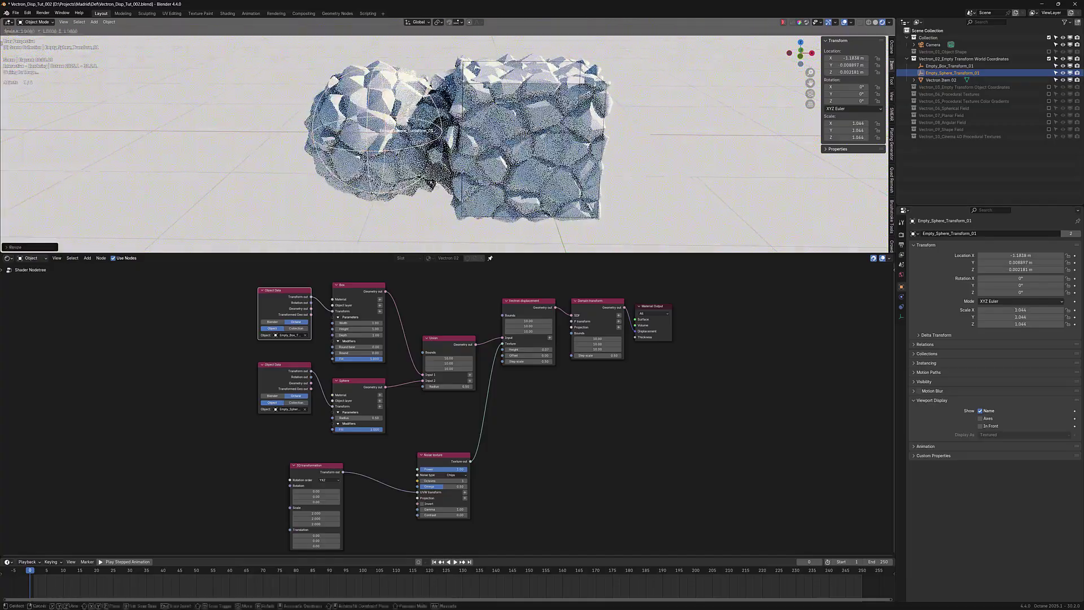
key("x")
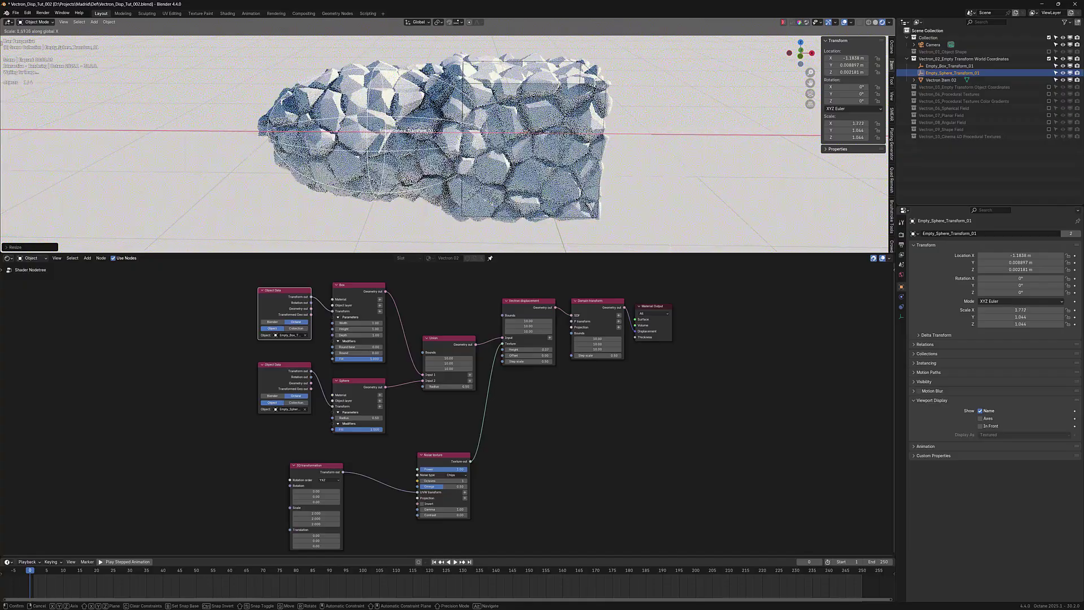
key("Escape")
key("r")
key("r")
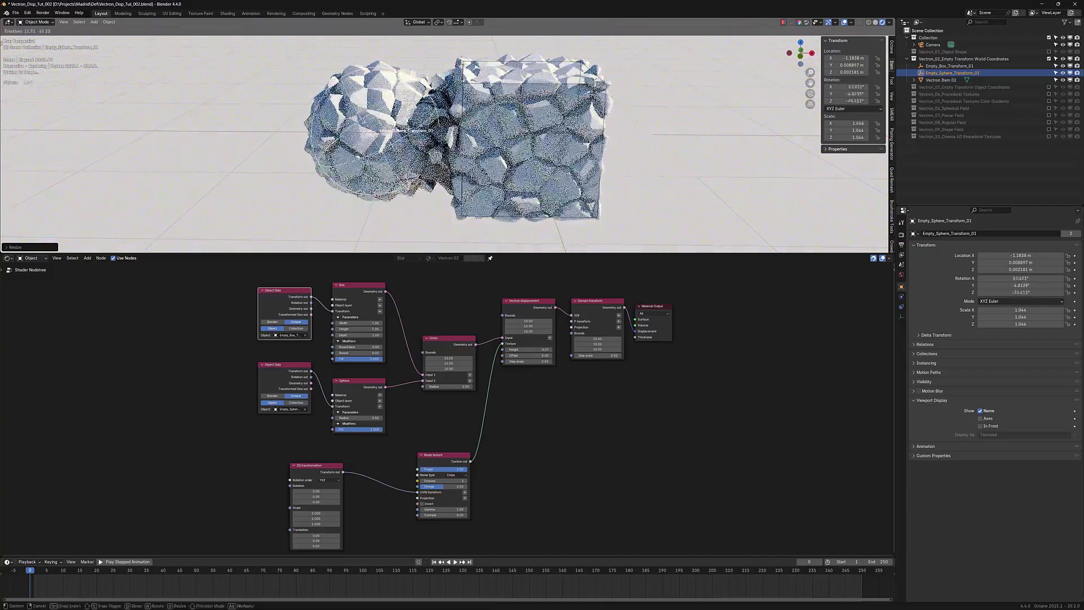
key("Escape")
Select Empty_Box_Transform_01 and try rotating it, leaving it unrotated
left_click(521, 178)
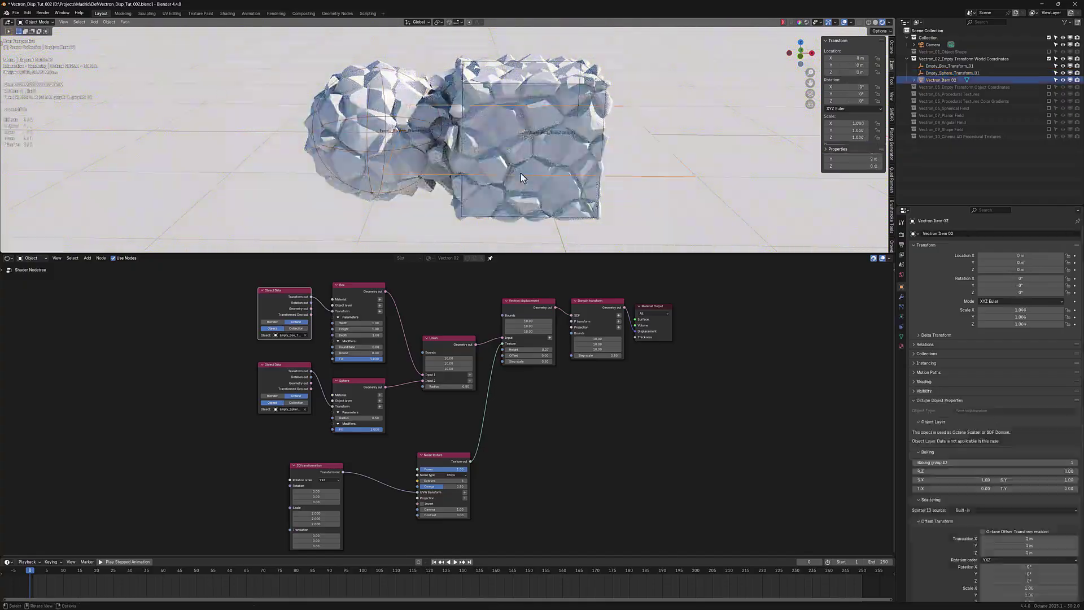
left_click(595, 209)
key("r")
key("r")
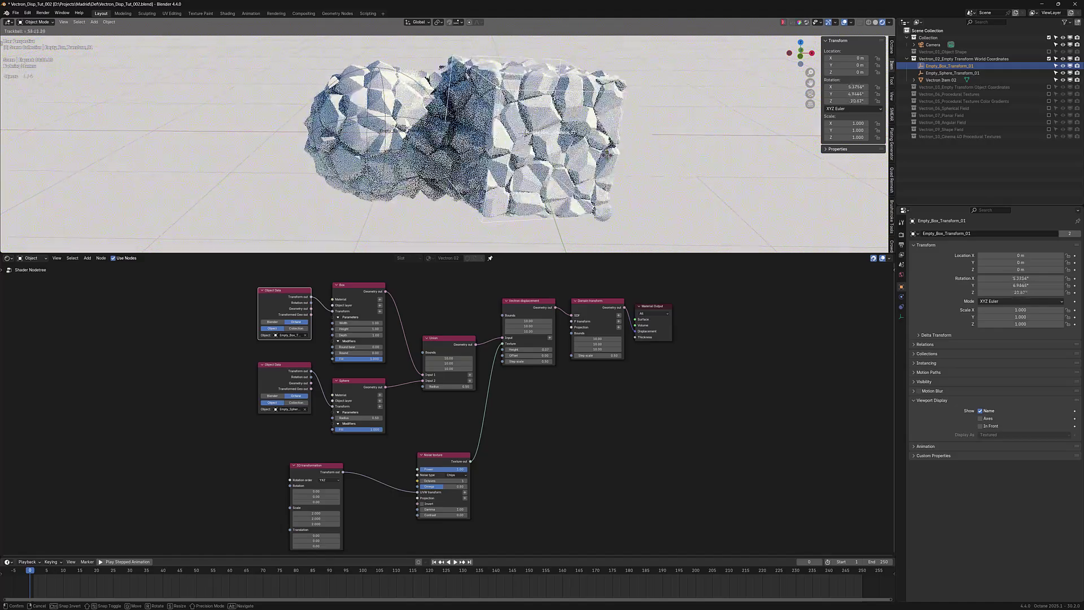
key("Escape")
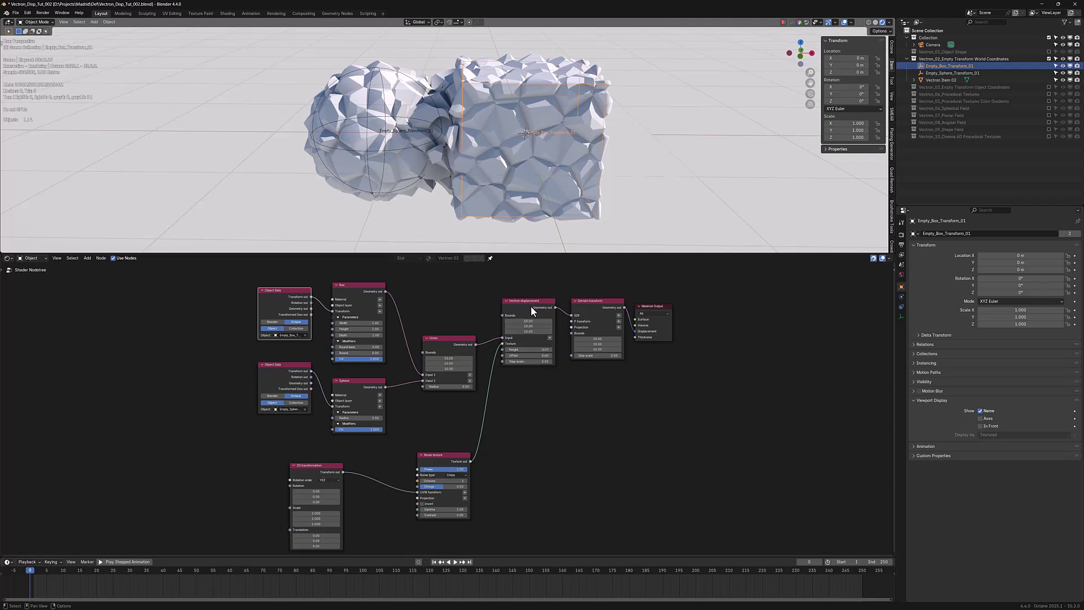
Refine displacement values and lower the Noise node's Octaves to 5 and Gamma to 0.21
mouse_move(529, 326)
left_mouse_down()
mouse_move(576, 326)
mouse_move(528, 355)
left_mouse_up()
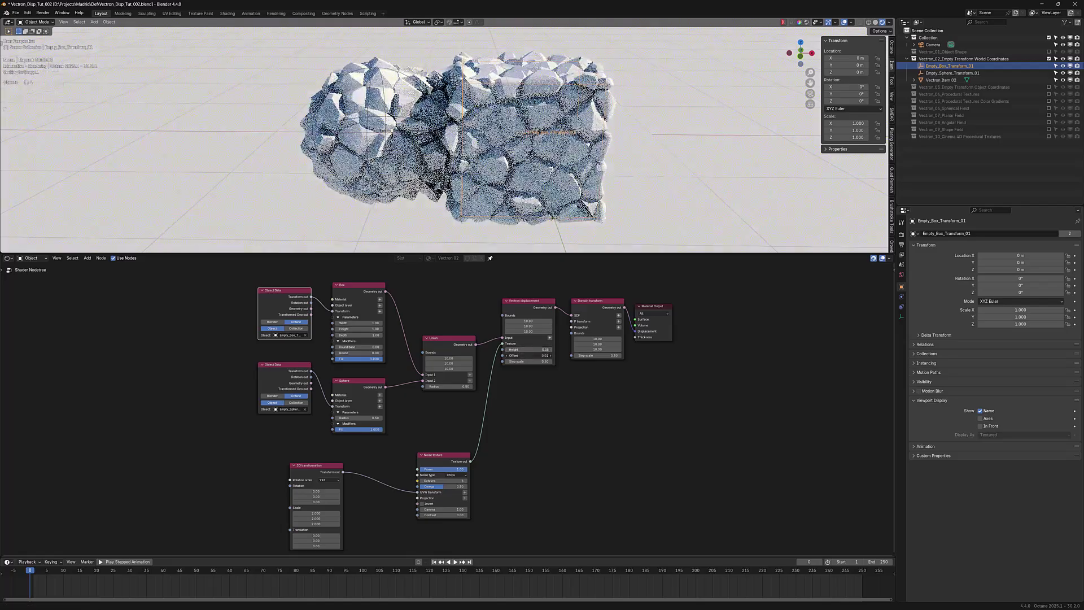
left_click_drag(526, 354, 502, 452)
middle_click_drag(484, 505, 509, 432)
scroll(511, 428, "up", 1)
scroll(508, 434, "up", 2)
scroll(501, 452, "up", 1)
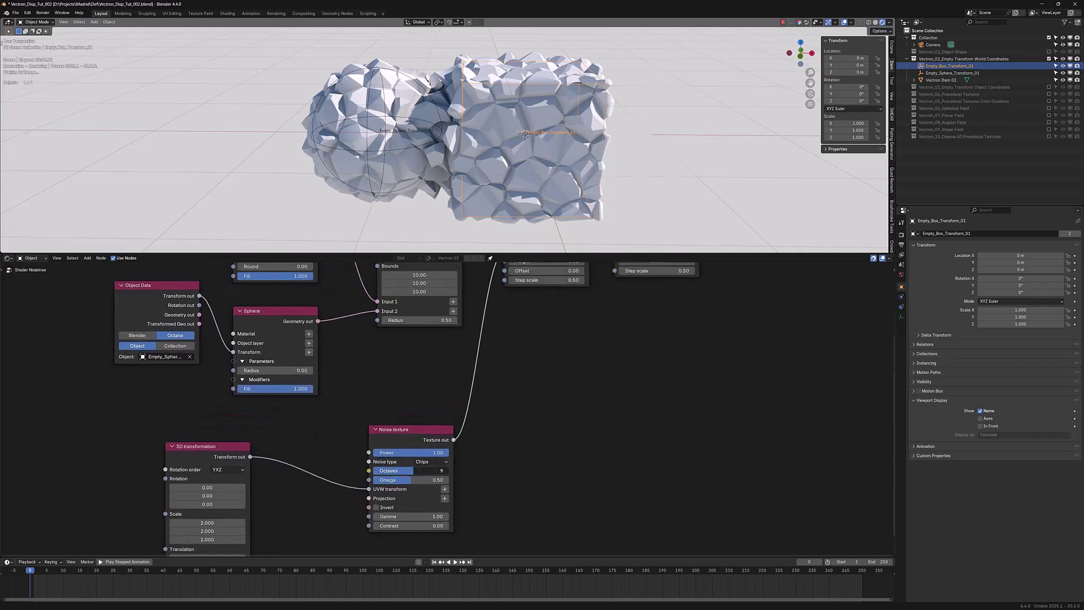
left_click_drag(427, 471, 396, 470)
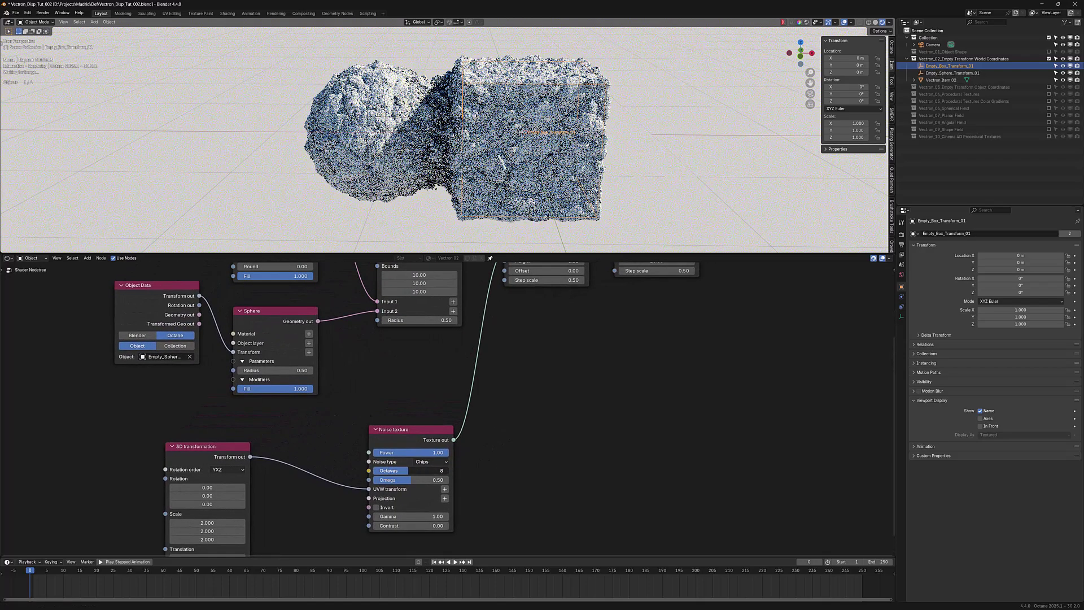
left_click_drag(395, 471, 385, 470)
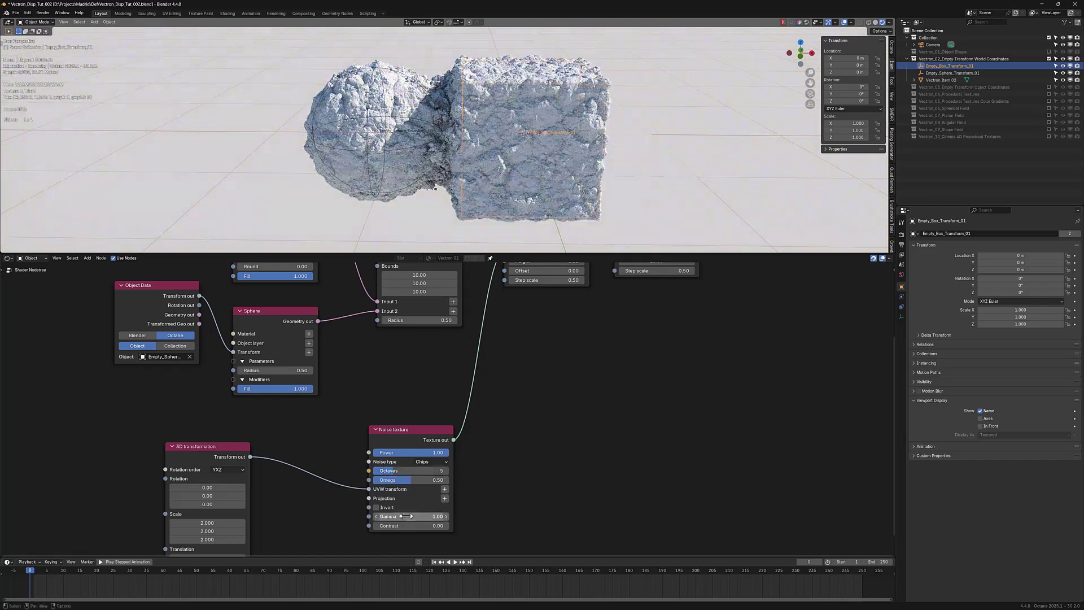
mouse_move(407, 516)
left_mouse_down()
mouse_move(441, 515)
mouse_move(424, 525)
mouse_move(377, 515)
left_mouse_up()
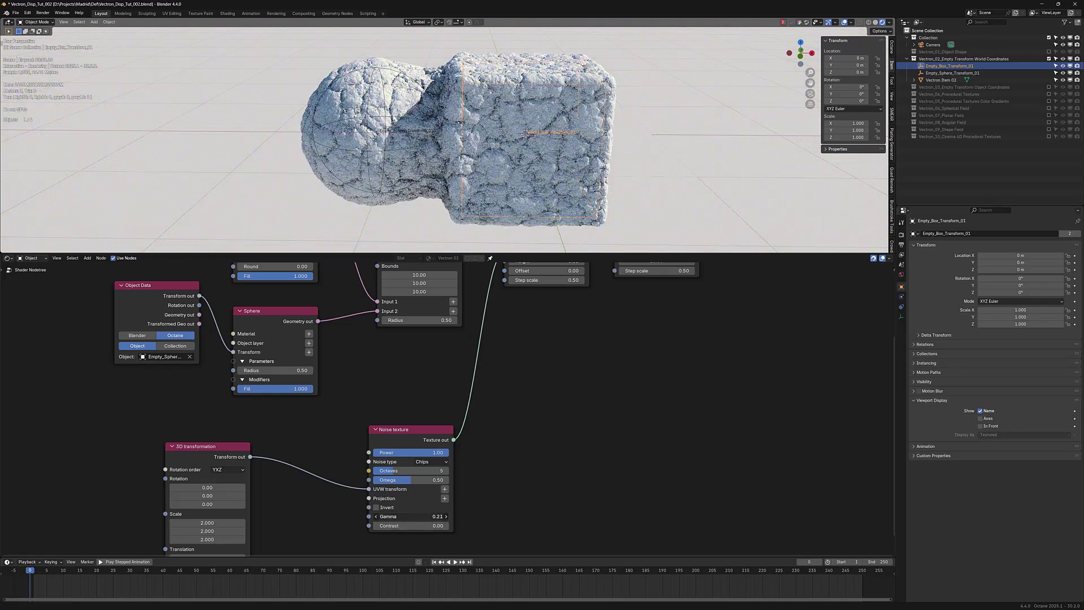
Shift the sphere empty further left
middle_click_drag(512, 160, 406, 183)
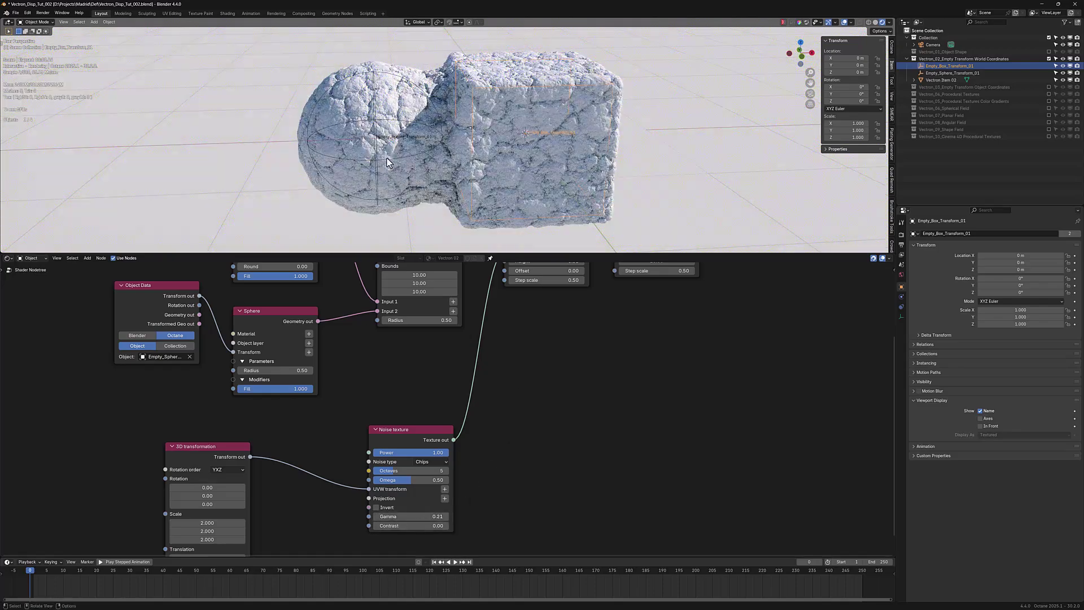
key("g")
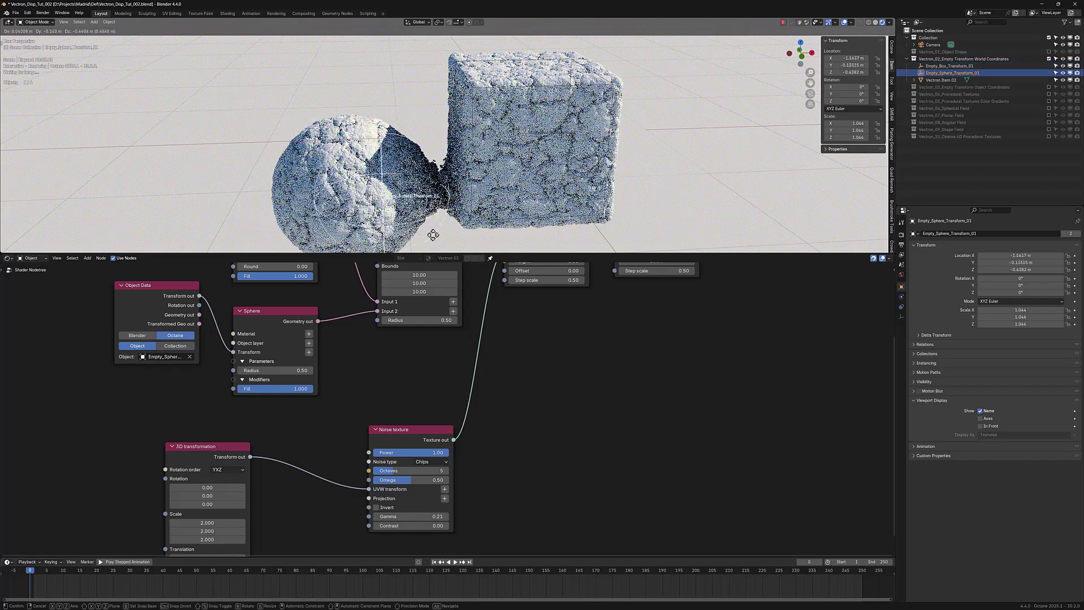
key("Return")
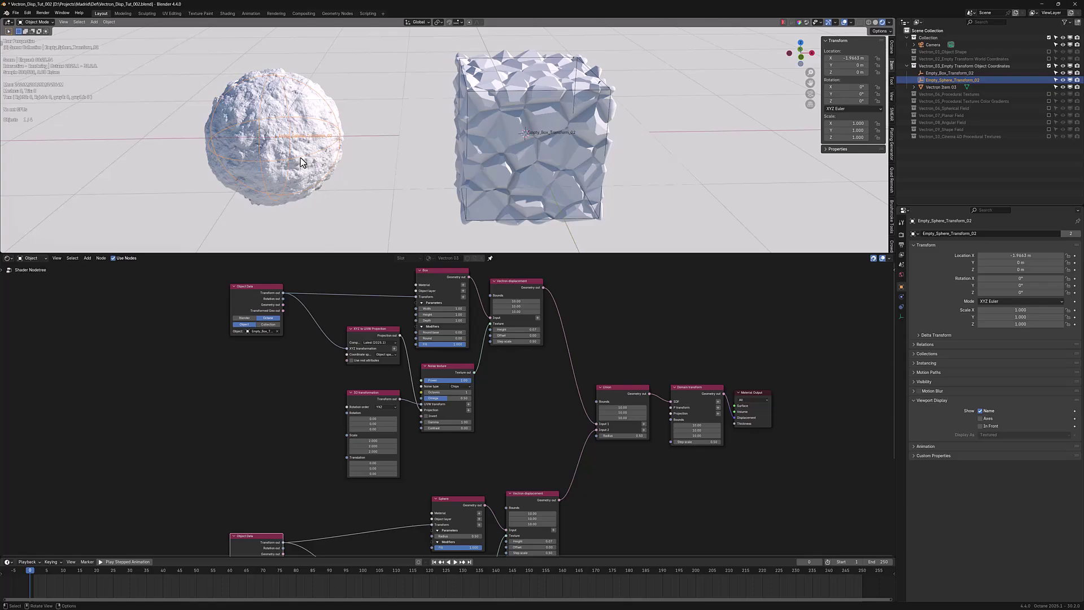
Move the sphere empty into the box, enlarge it and tilt it freely
key("g")
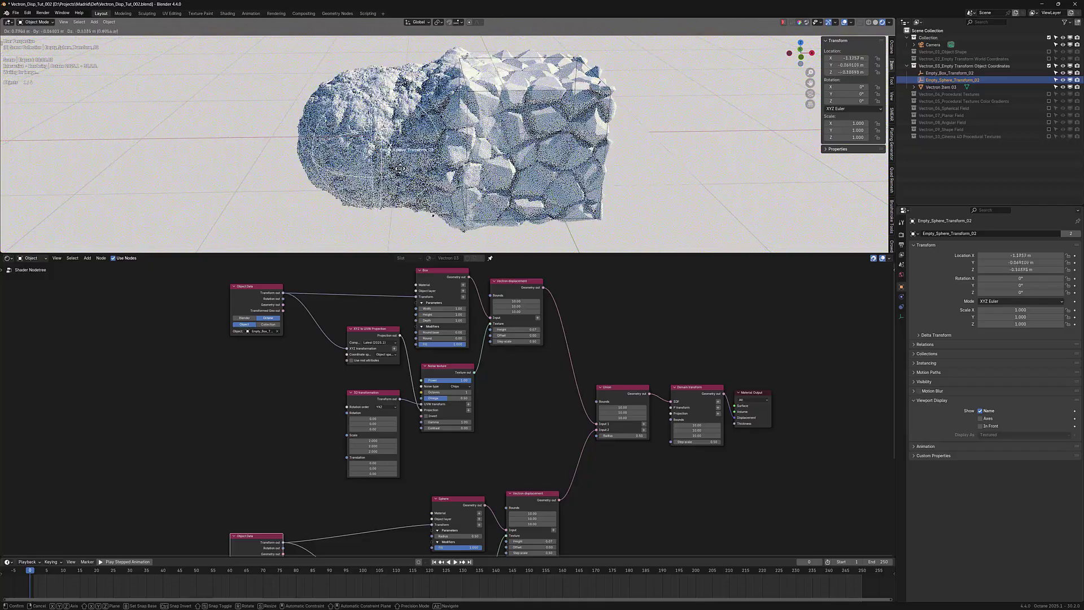
left_click(442, 171)
key("s")
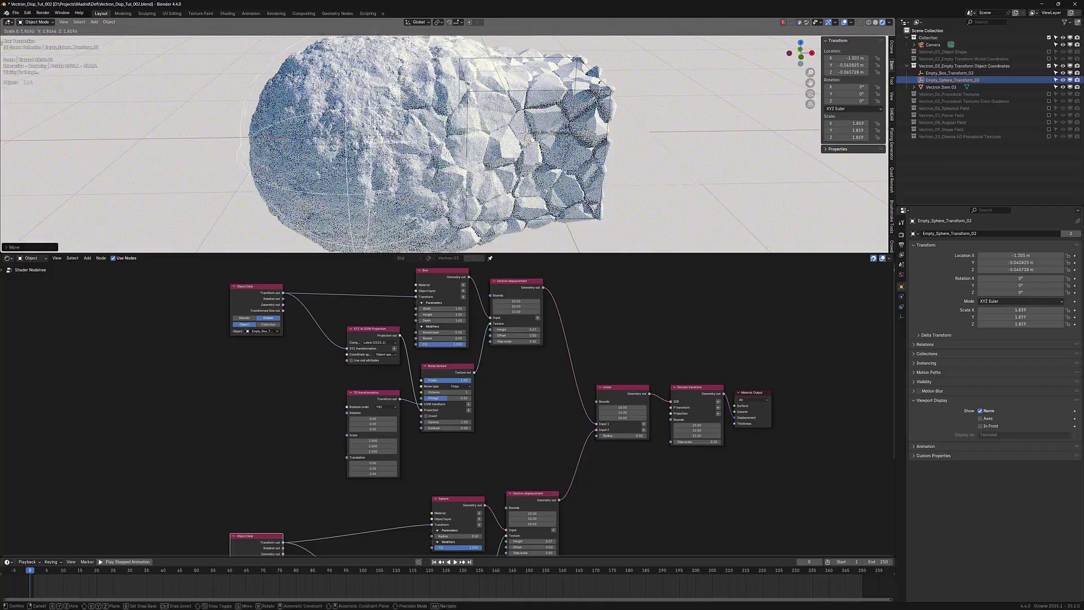
key("Return")
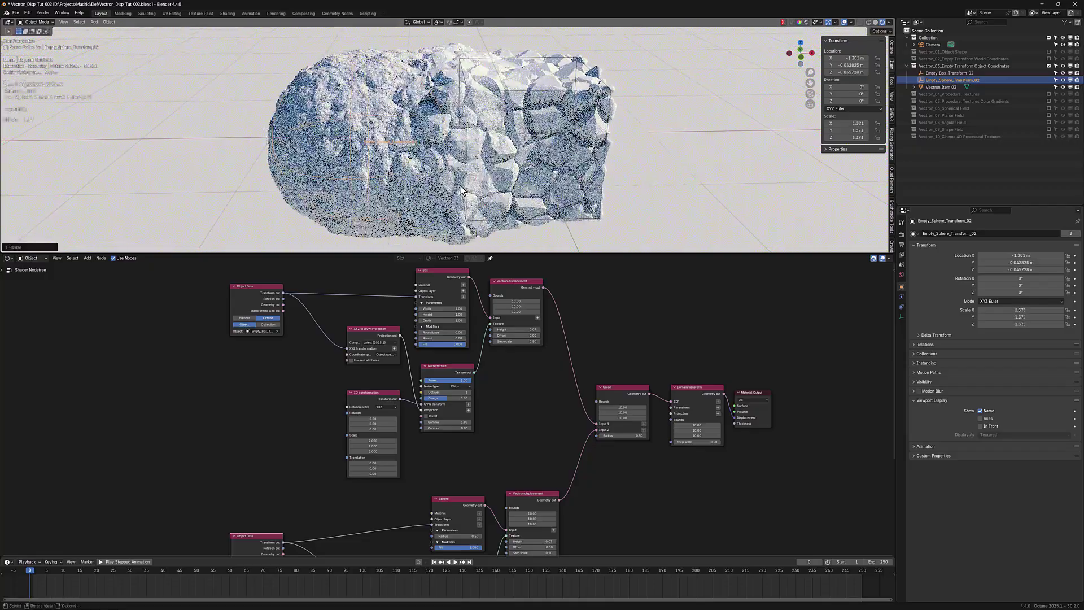
key("r")
key("r")
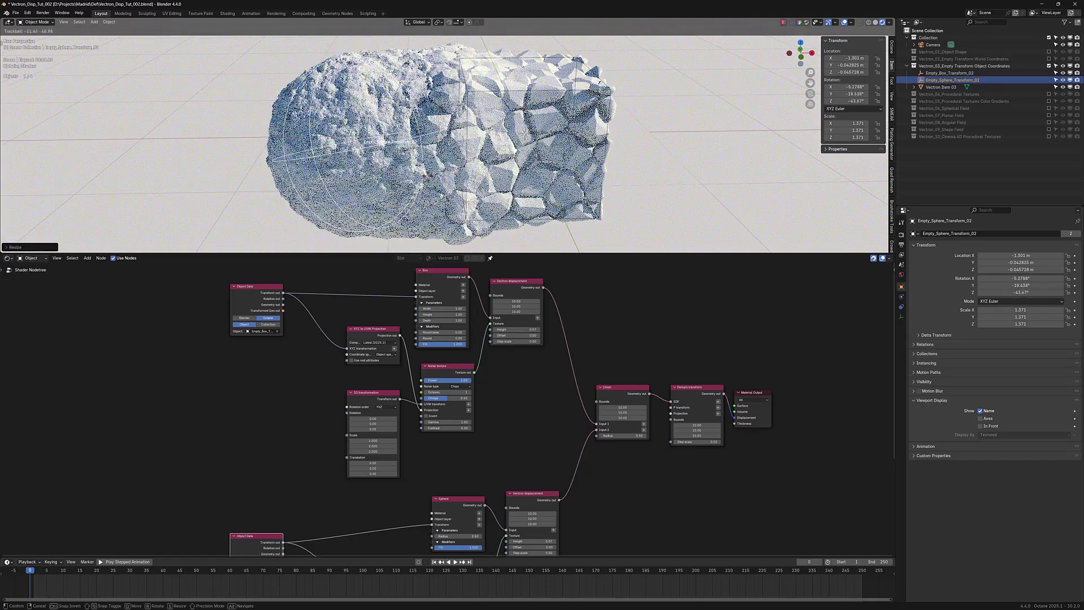
key("Return")
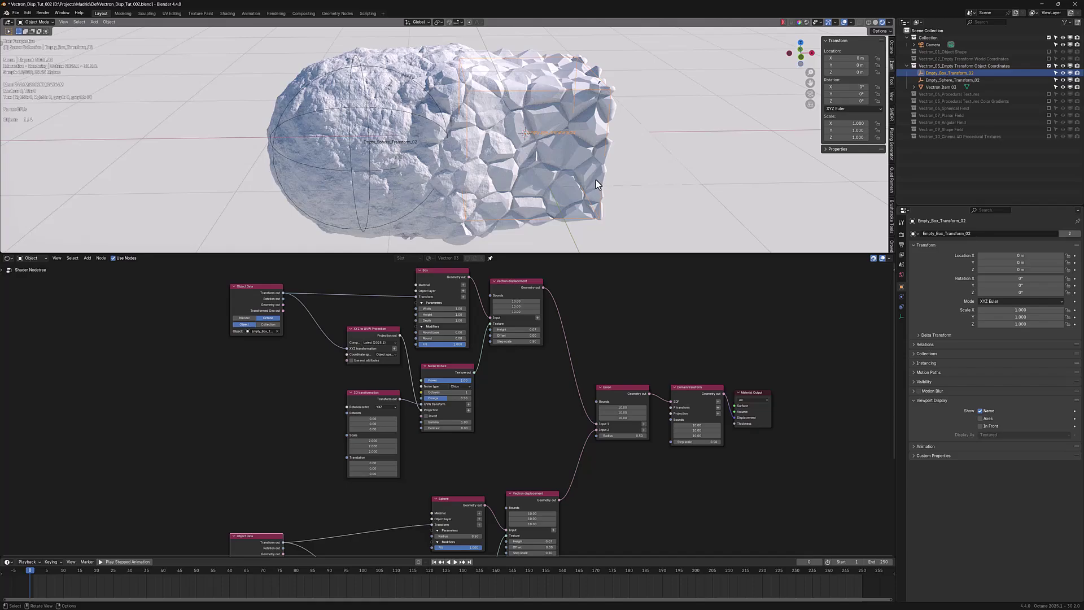
Shrink the box empty to about 0.75, place it on the sphere and tilt it
key("s")
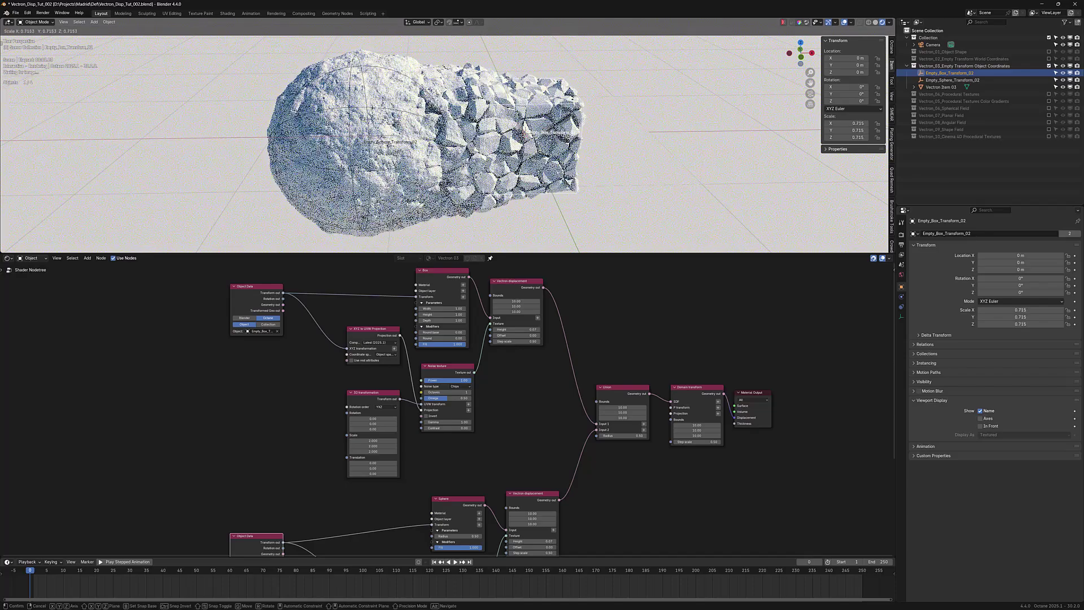
key("Return")
key("g")
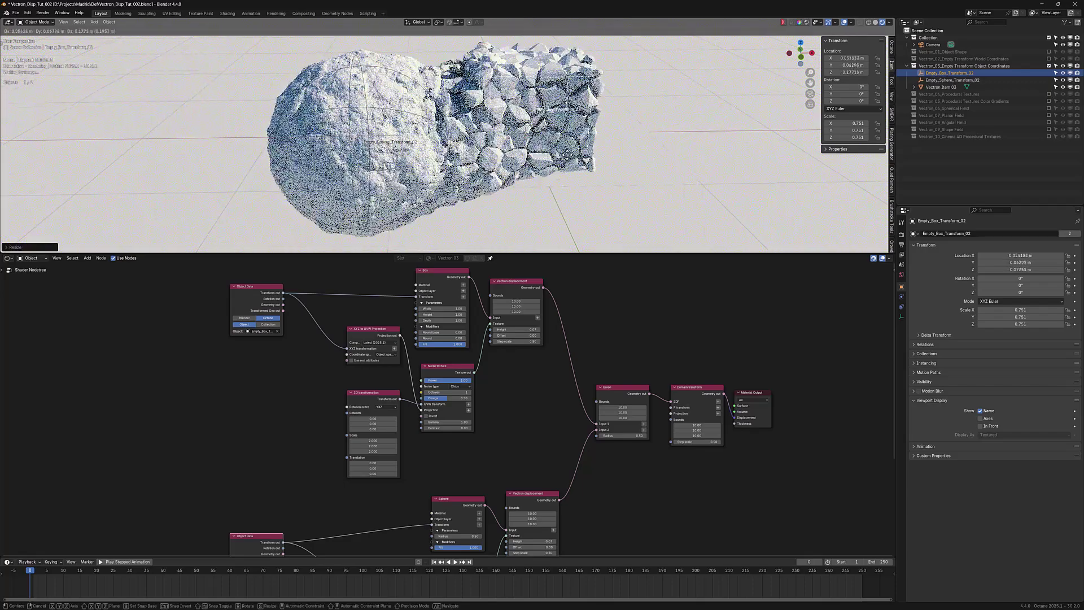
key("Return")
key("r")
key("r")
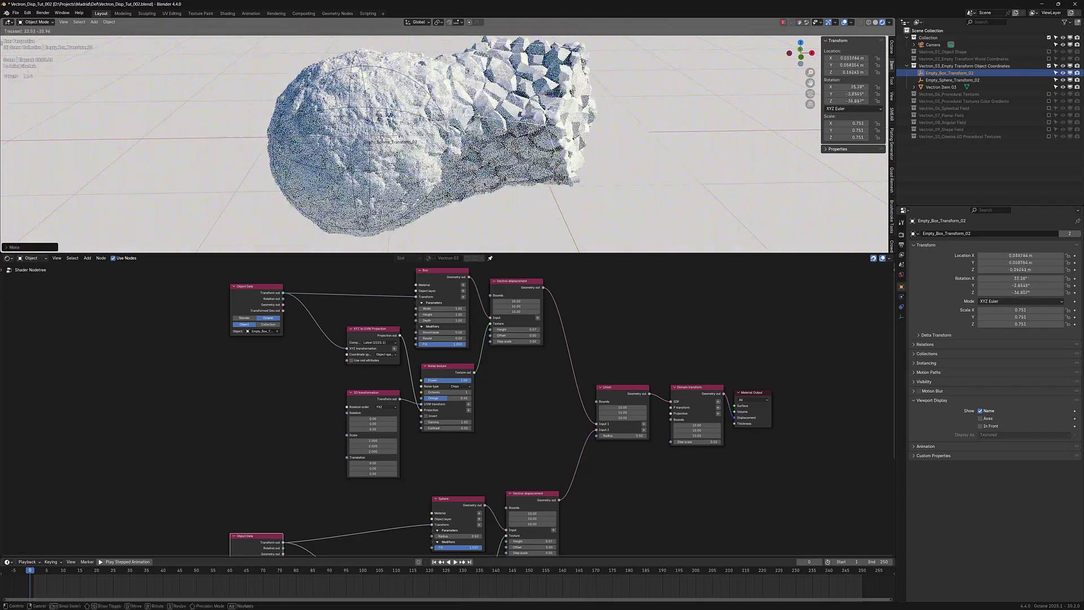
key("Return")
scroll(451, 296, "down", 1)
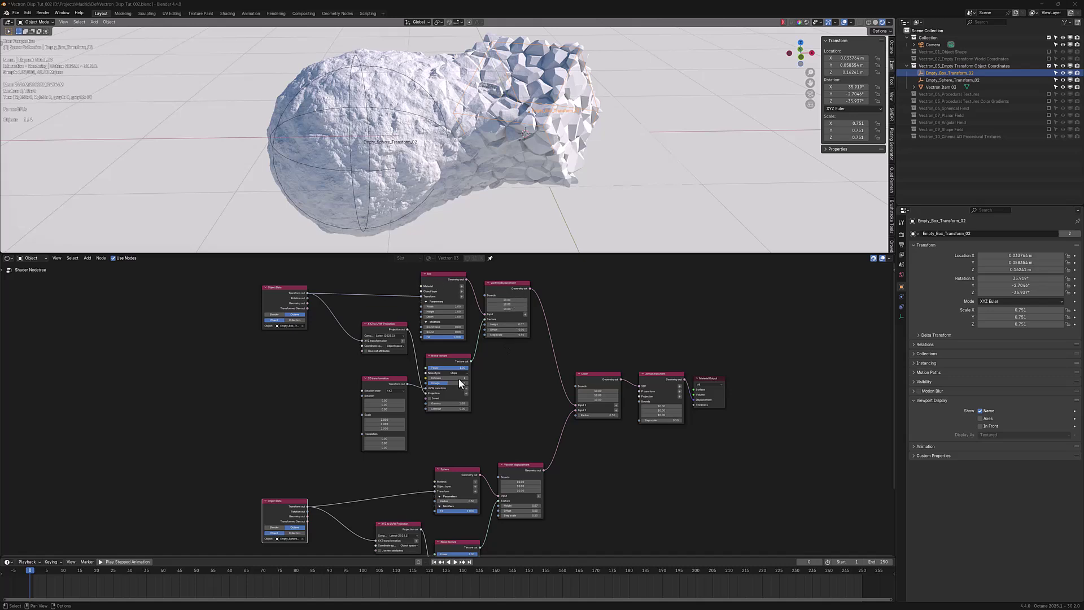
scroll(507, 441, "up", 1)
Link the XYZ to UVW Projection output into the Noise texture's Projection socket, deleting a spare projection node
middle_click_drag(506, 441, 562, 468)
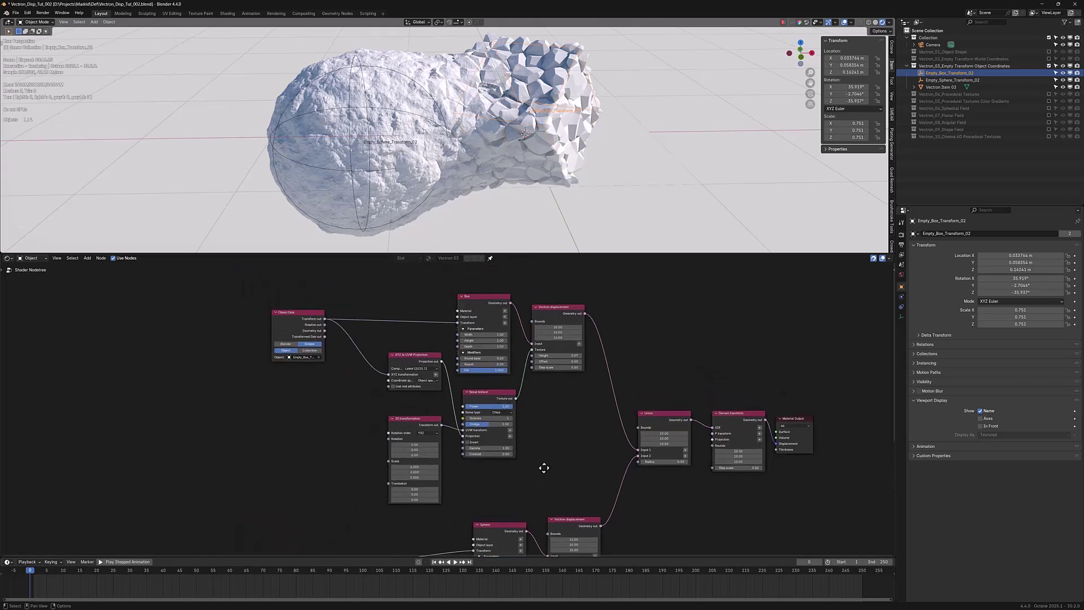
scroll(562, 467, "up", 1)
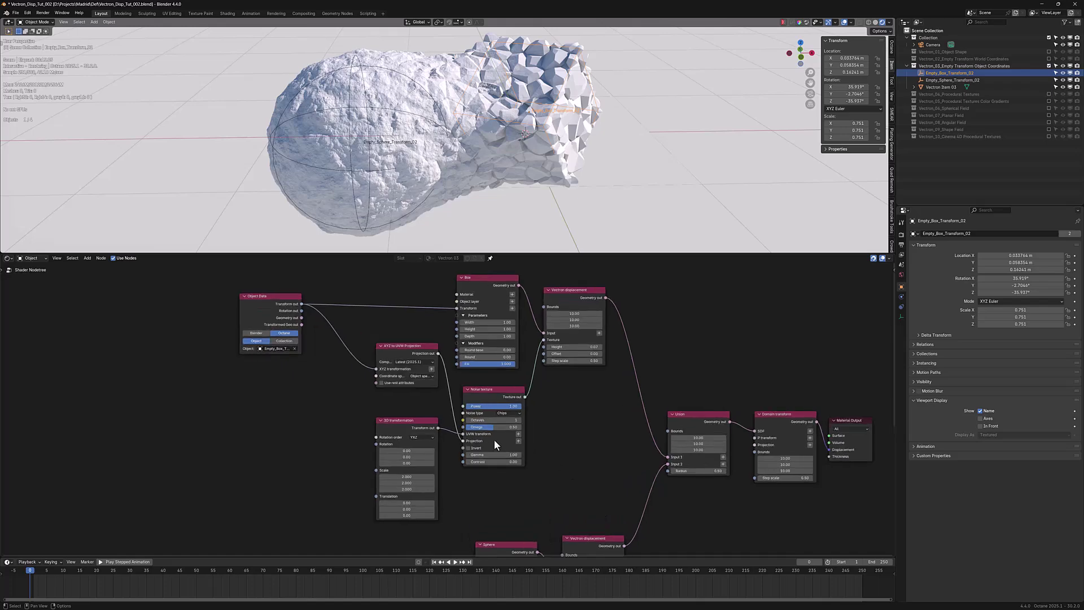
scroll(465, 446, "down", 1)
mouse_move(537, 481)
middle_mouse_down()
mouse_move(531, 380)
mouse_move(568, 451)
middle_mouse_up()
scroll(568, 451, "up", 2)
scroll(578, 477, "up", 2)
left_click(570, 495)
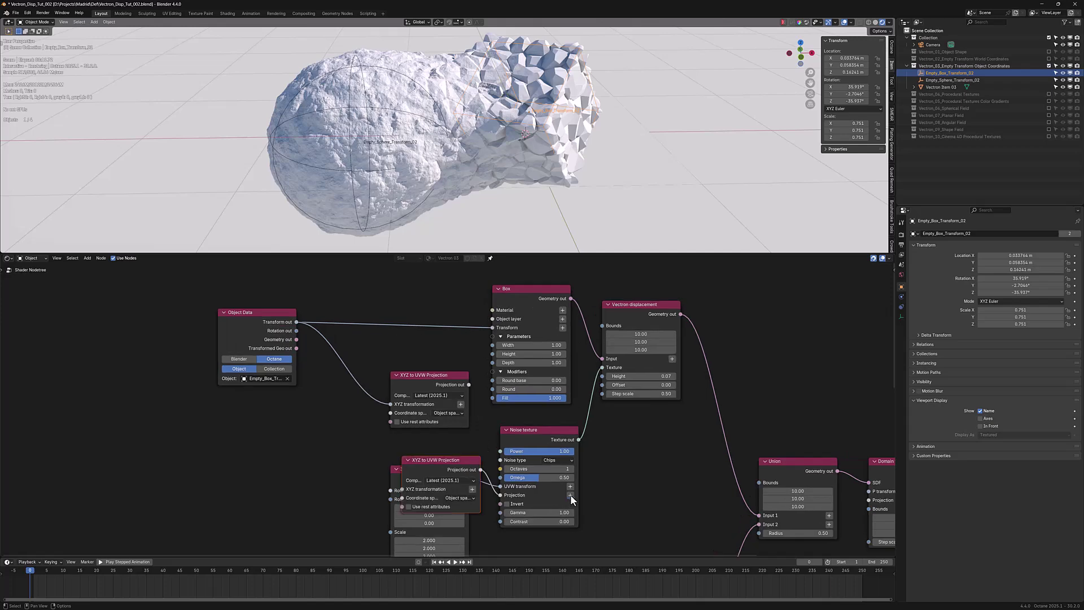
left_click(302, 438)
key("x")
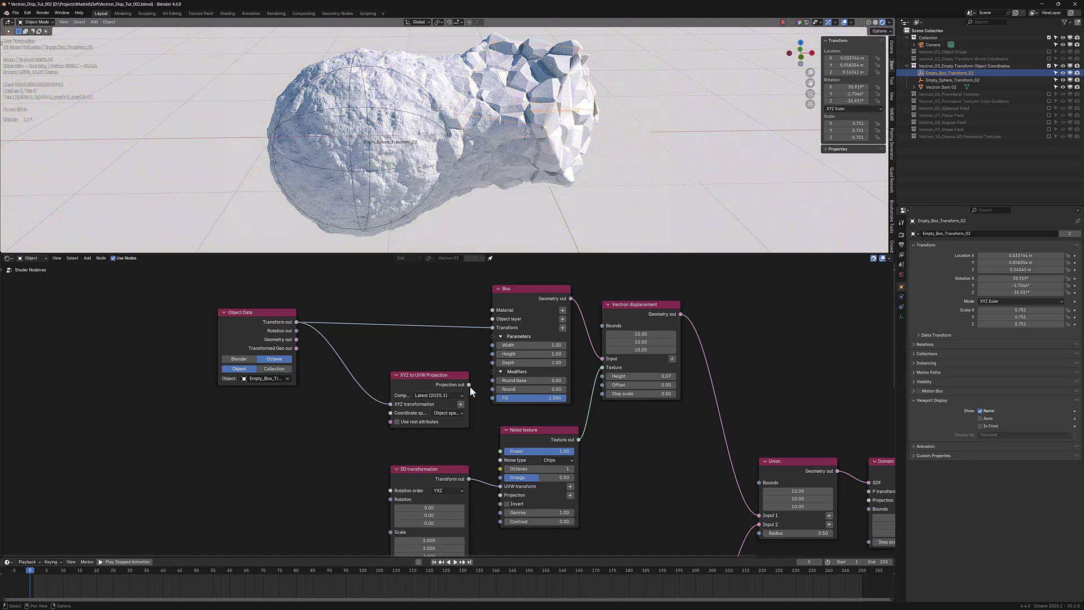
left_click_drag(467, 385, 499, 495)
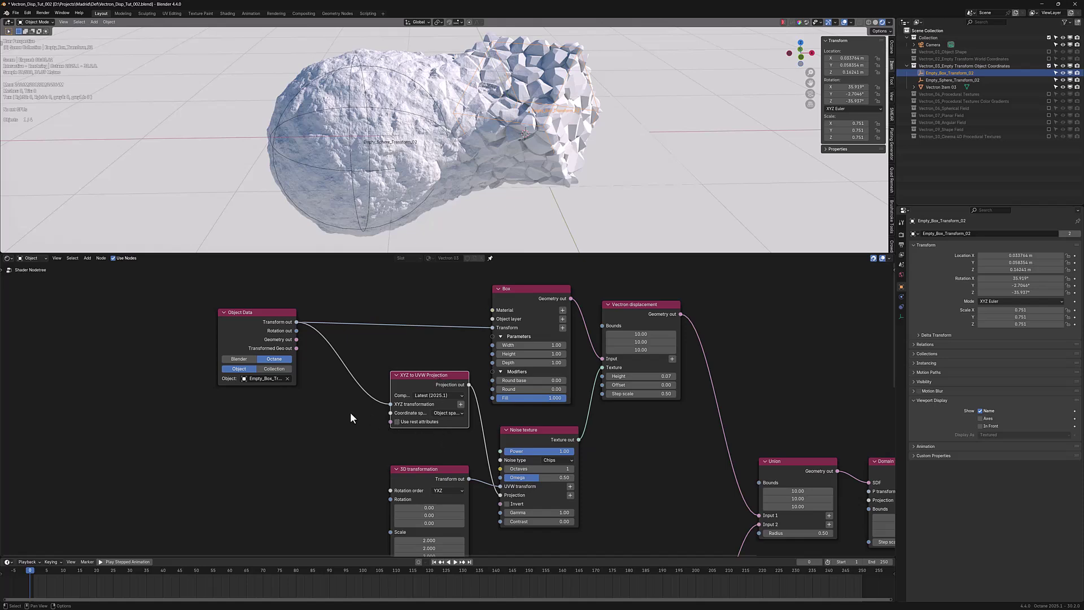
middle_click_drag(350, 413, 346, 407)
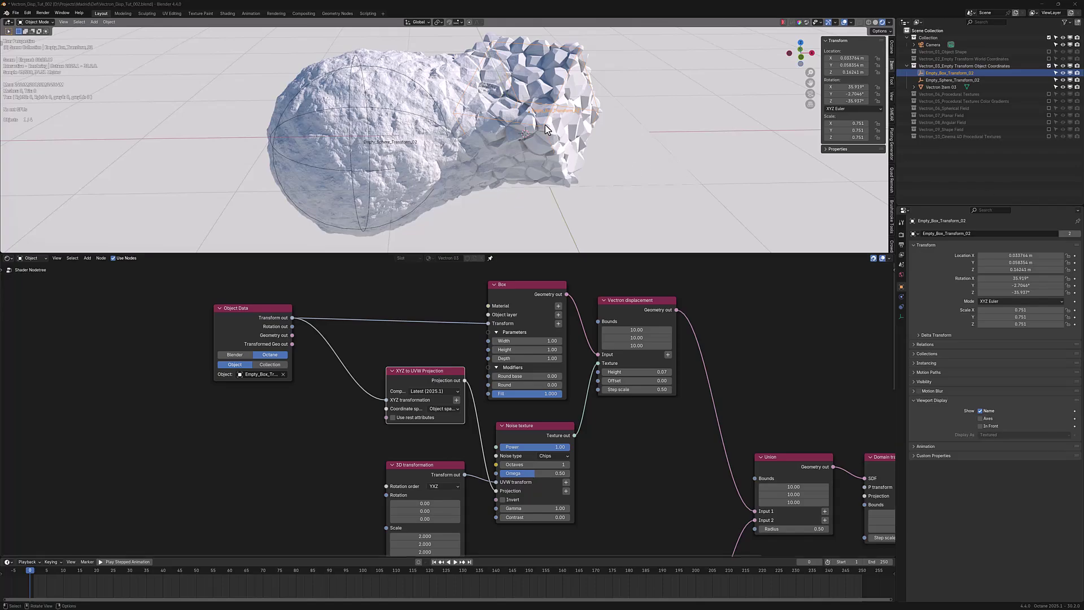
Stretch the box empty along its local X axis
key("s")
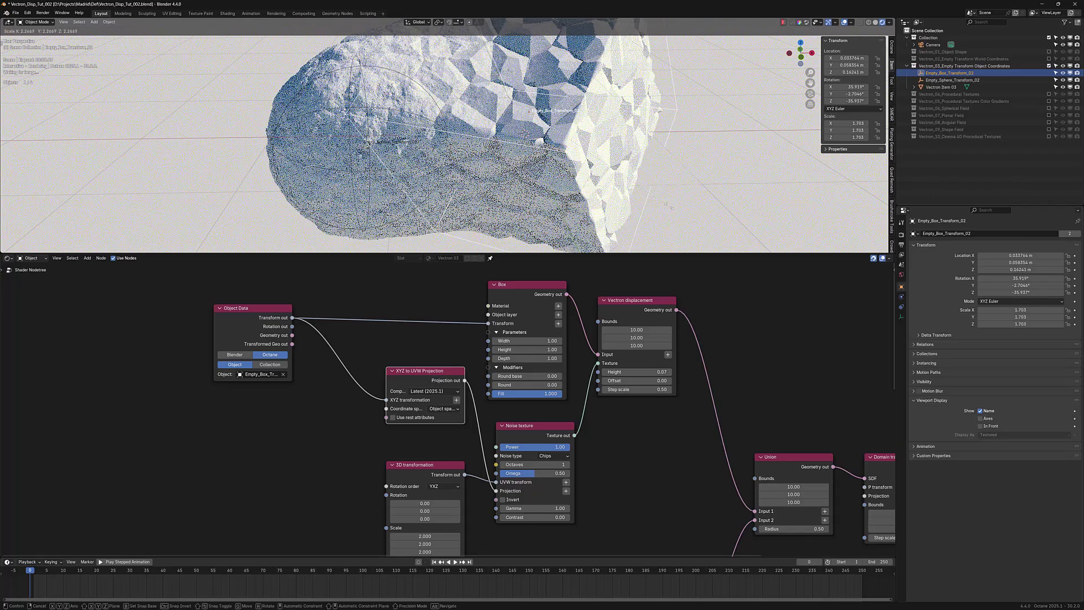
key("x")
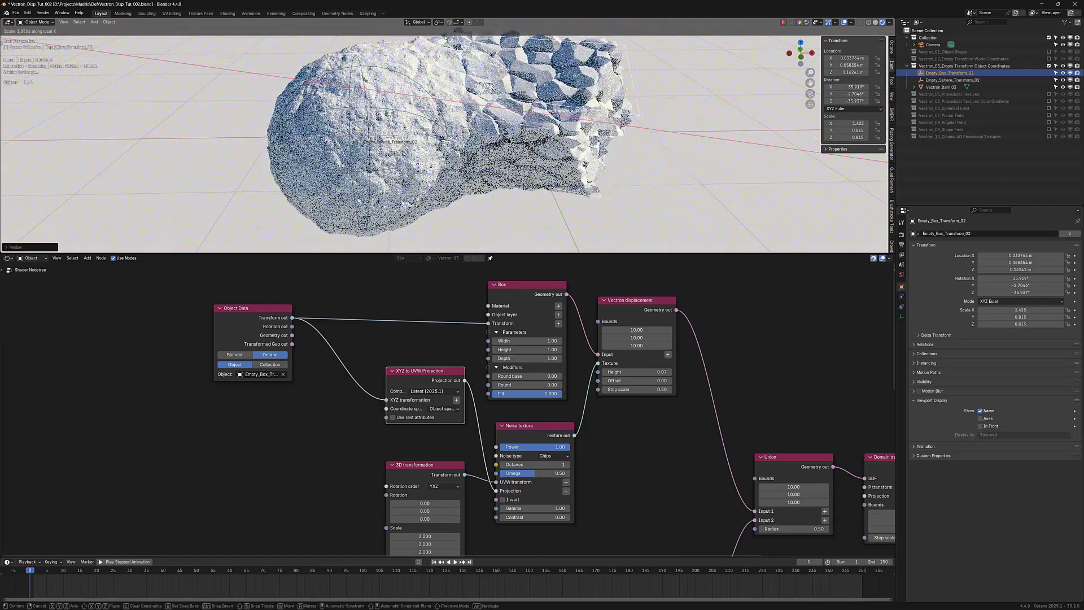
key("x")
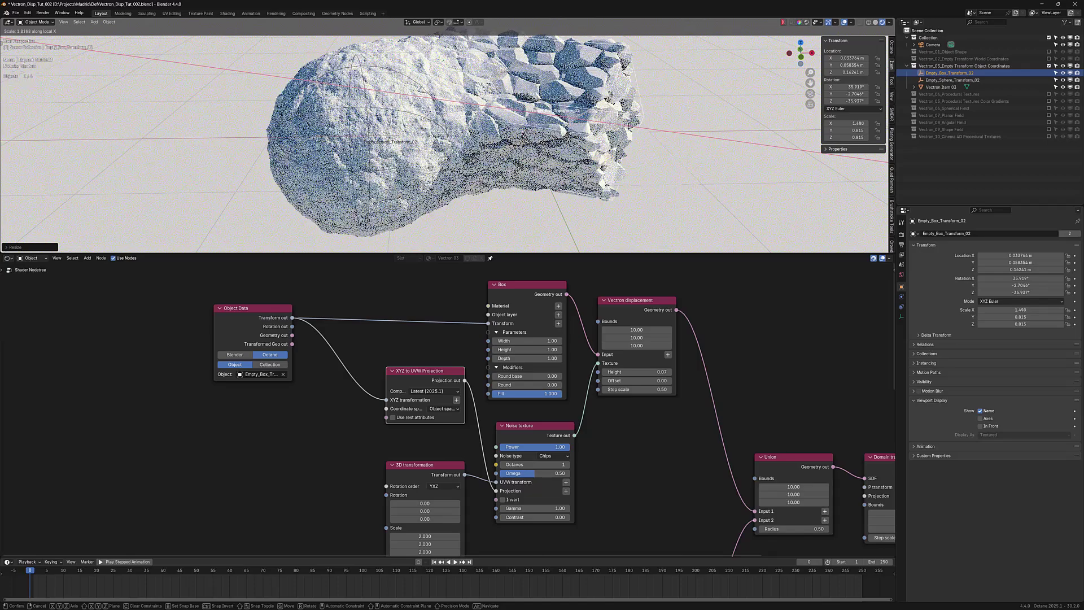
left_click(511, 350)
Set the noise transform's X scale to 0.970 and X translation to 0.48, keeping Z rotation zero
middle_click_drag(477, 451, 484, 396)
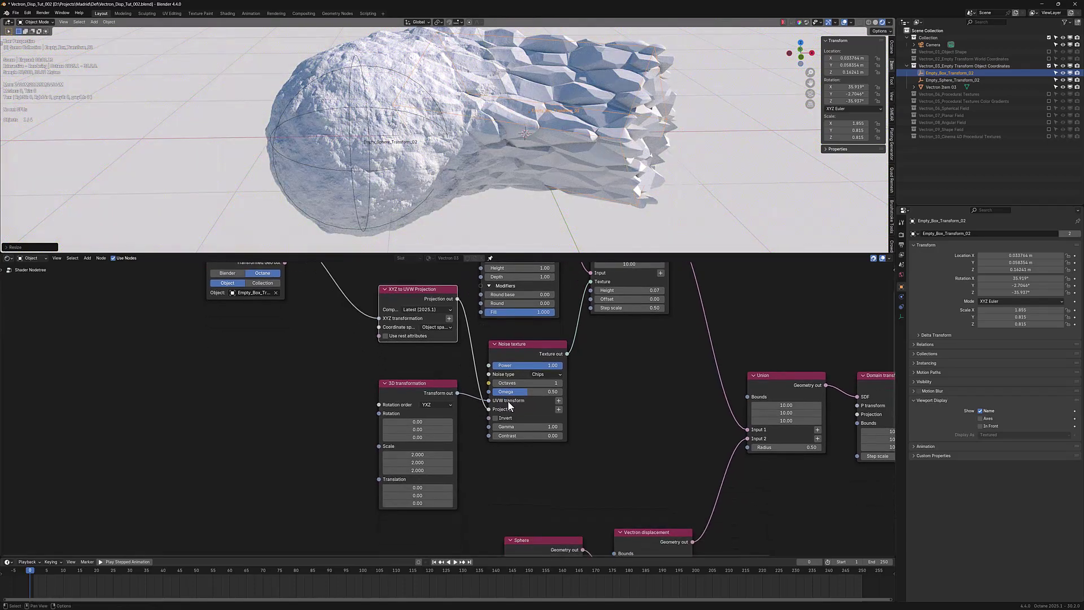
mouse_move(417, 454)
left_mouse_down()
mouse_move(384, 454)
mouse_move(431, 430)
left_mouse_up()
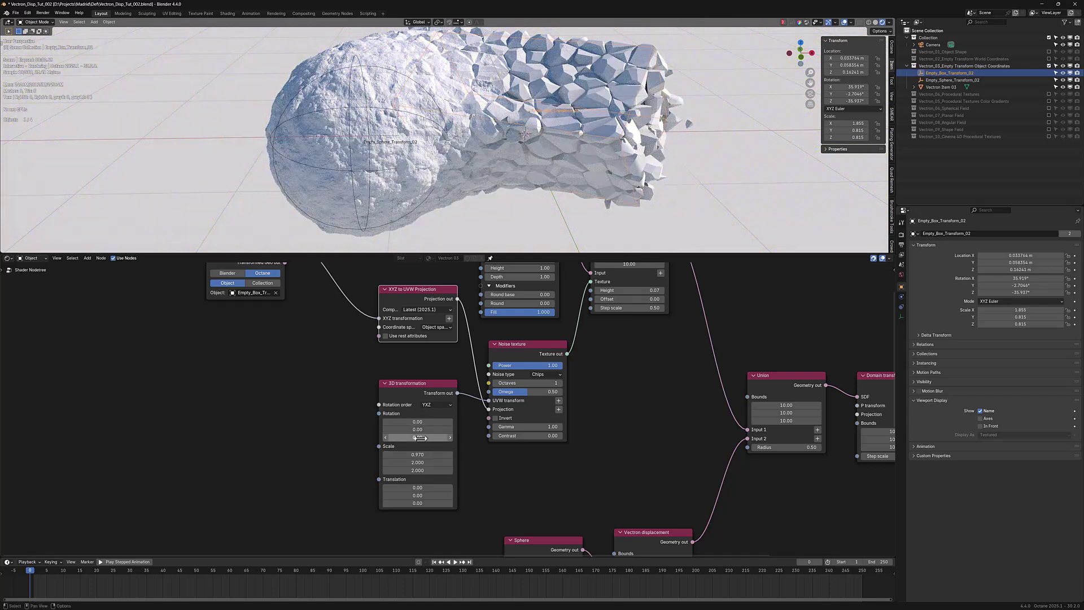
left_click_drag(419, 437, 432, 437)
key("BackSpace")
left_click_drag(417, 487, 432, 488)
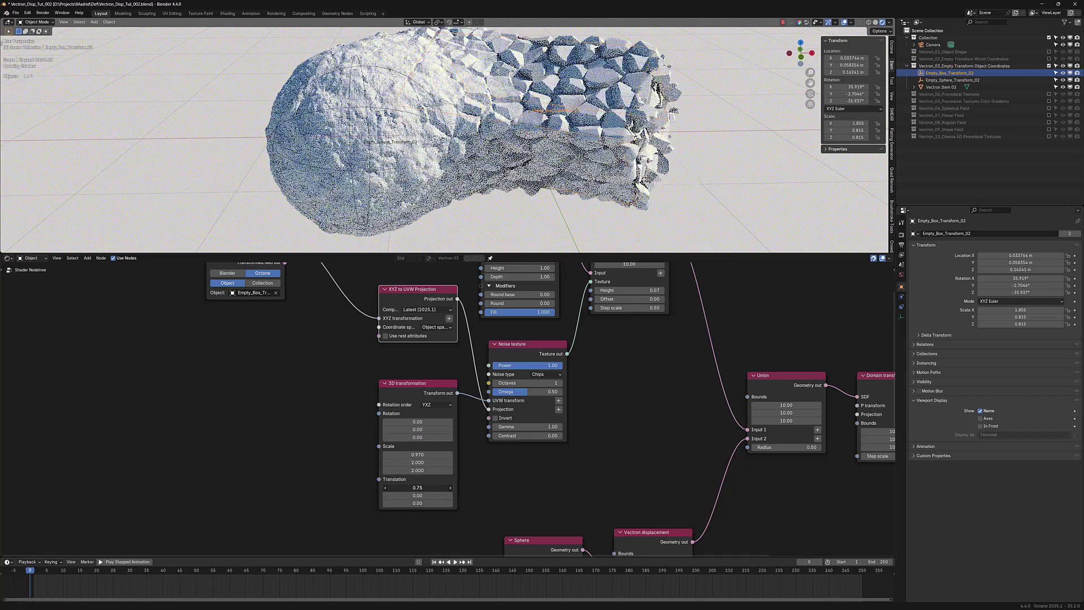
left_click_drag(432, 487, 419, 488)
scroll(558, 383, "down", 1)
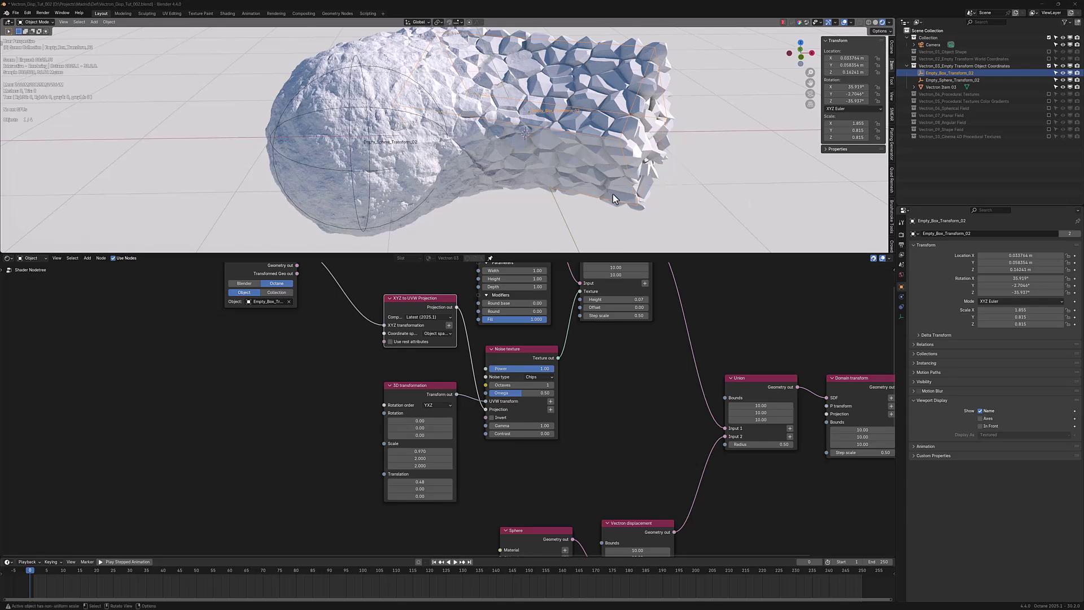
Widen the Box, shorten its Depth, shrink the Sphere radius and raise the Vectron displacement Height
middle_click_drag(657, 331, 597, 384)
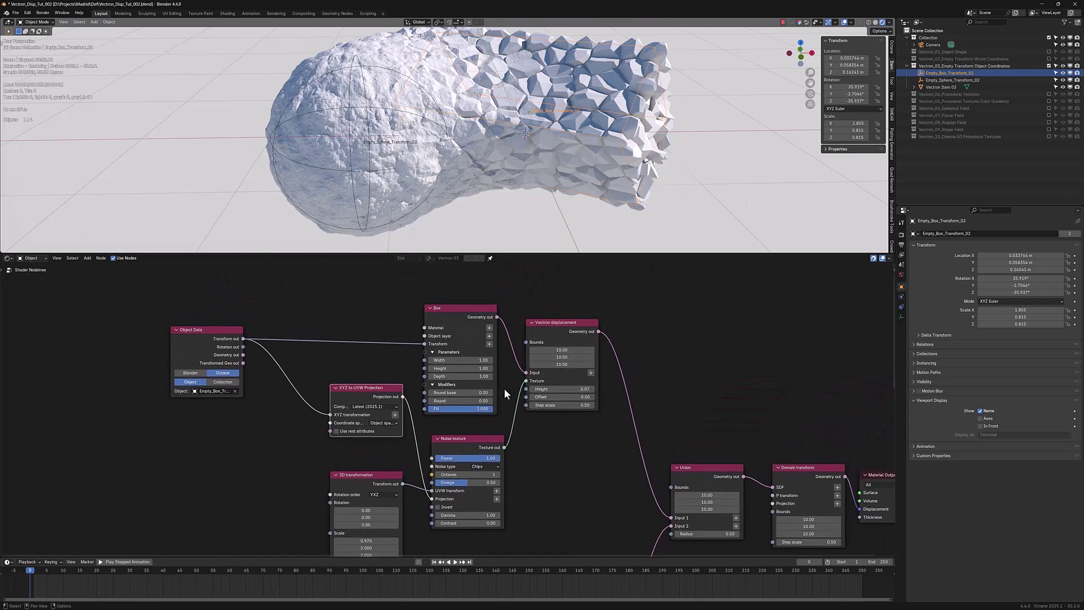
middle_click_drag(501, 389, 573, 387)
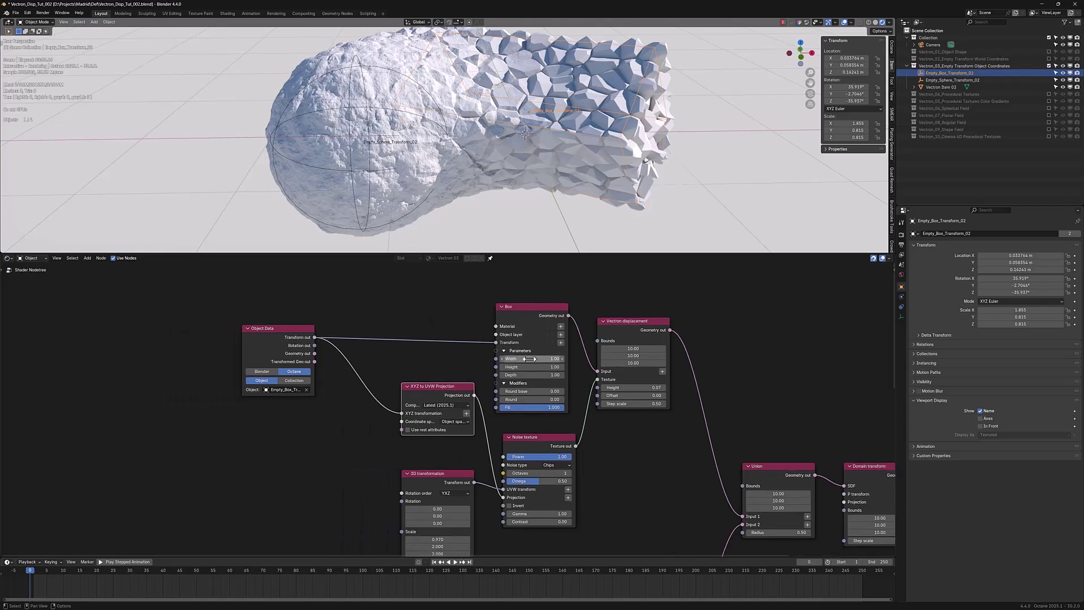
mouse_move(542, 359)
left_mouse_down()
mouse_move(577, 360)
mouse_move(491, 359)
mouse_move(610, 374)
left_mouse_up()
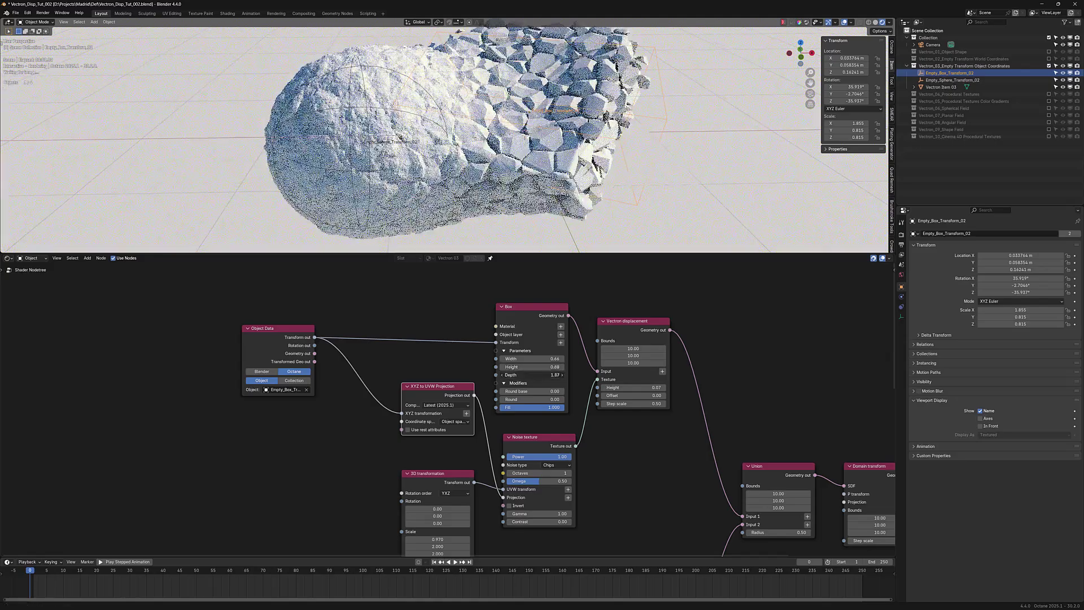
left_click_drag(542, 374, 482, 373)
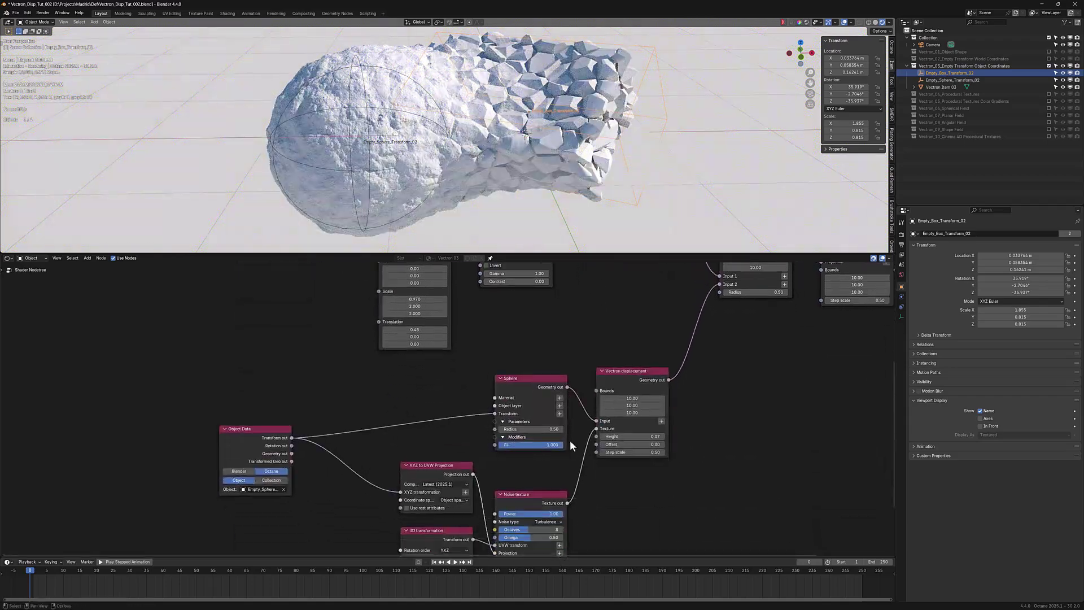
left_click_drag(537, 428, 508, 428)
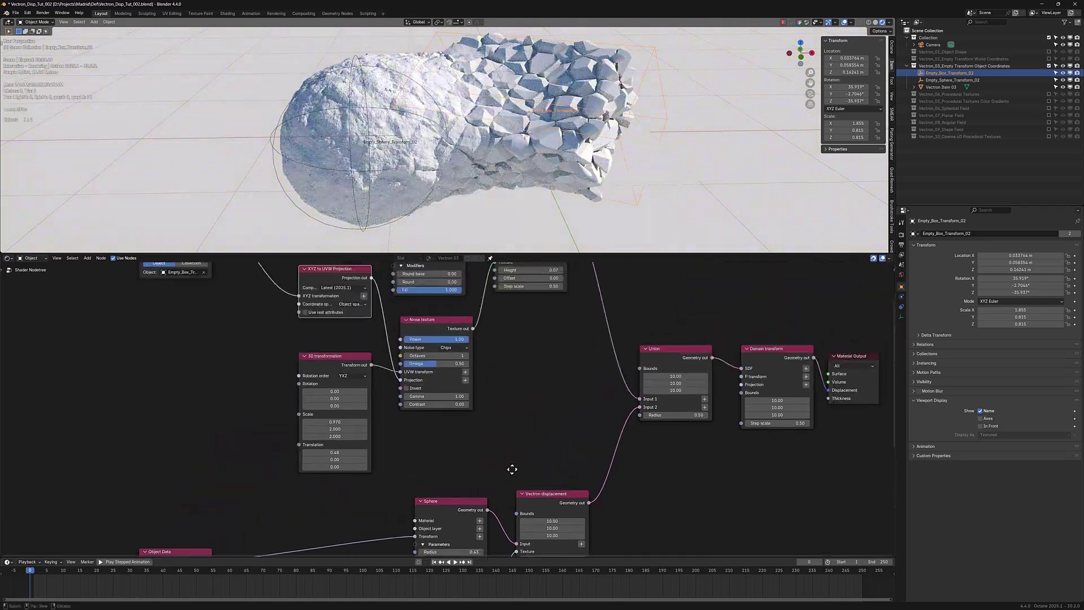
scroll(583, 414, "right", 5, "ctrl")
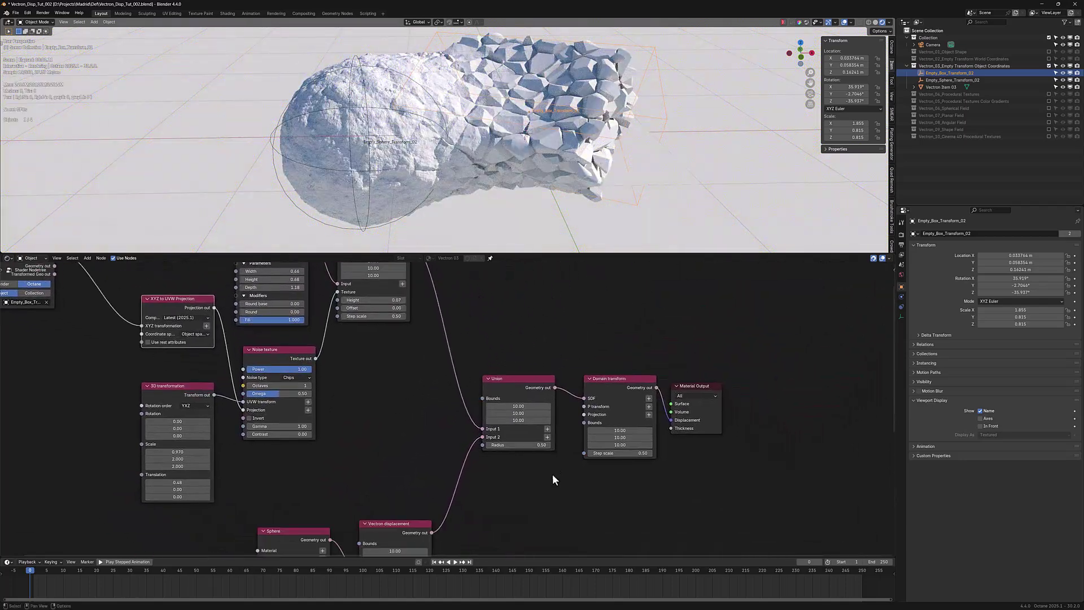
middle_click_drag(453, 416, 586, 502)
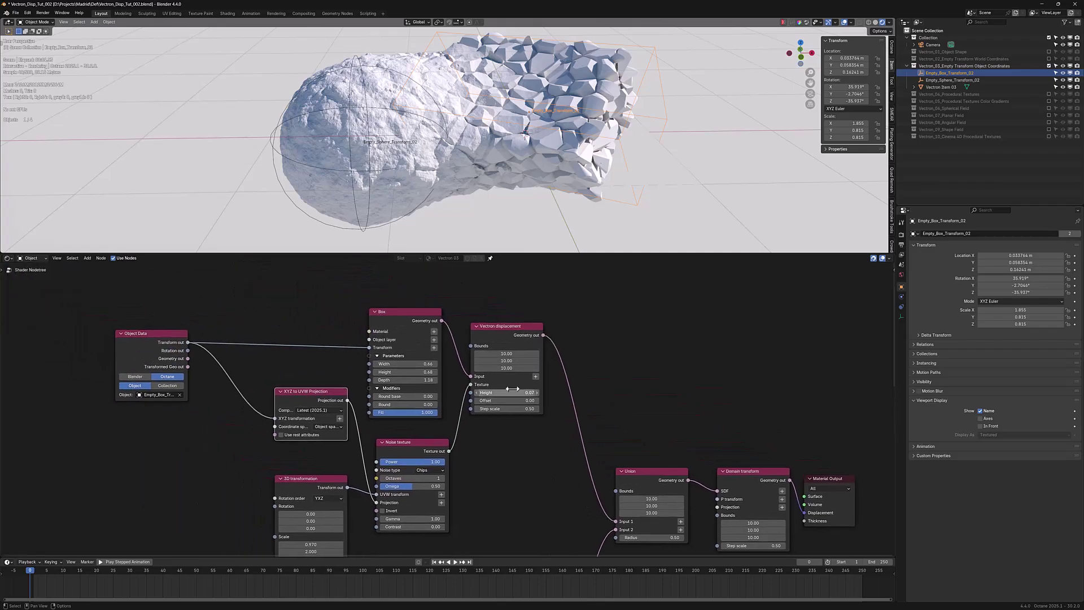
mouse_move(512, 392)
left_mouse_down()
mouse_move(522, 392)
mouse_move(506, 393)
left_mouse_up()
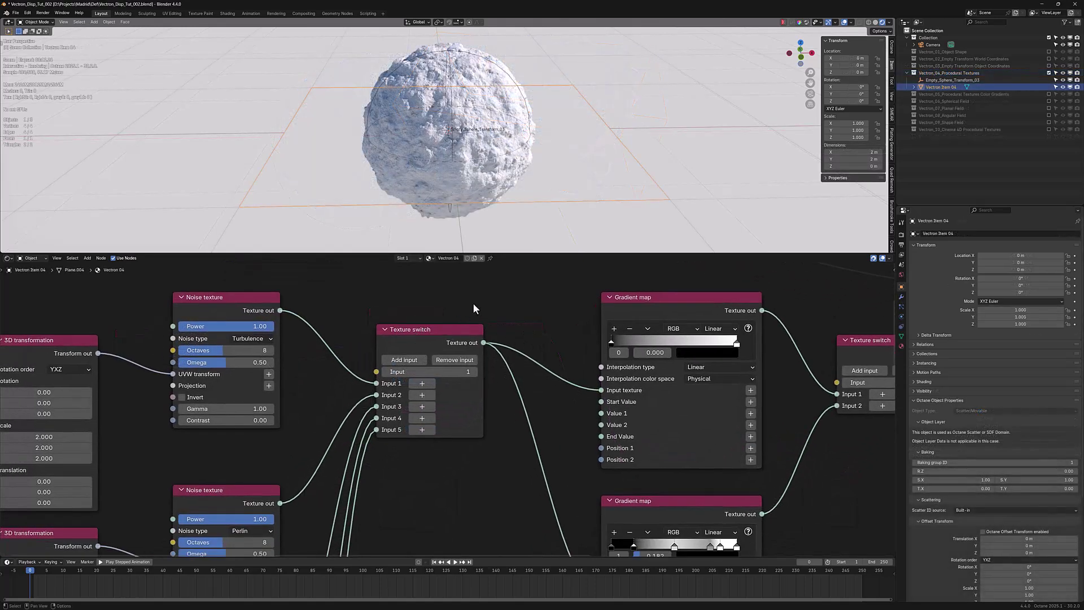
middle_click_drag(473, 305, 447, 375)
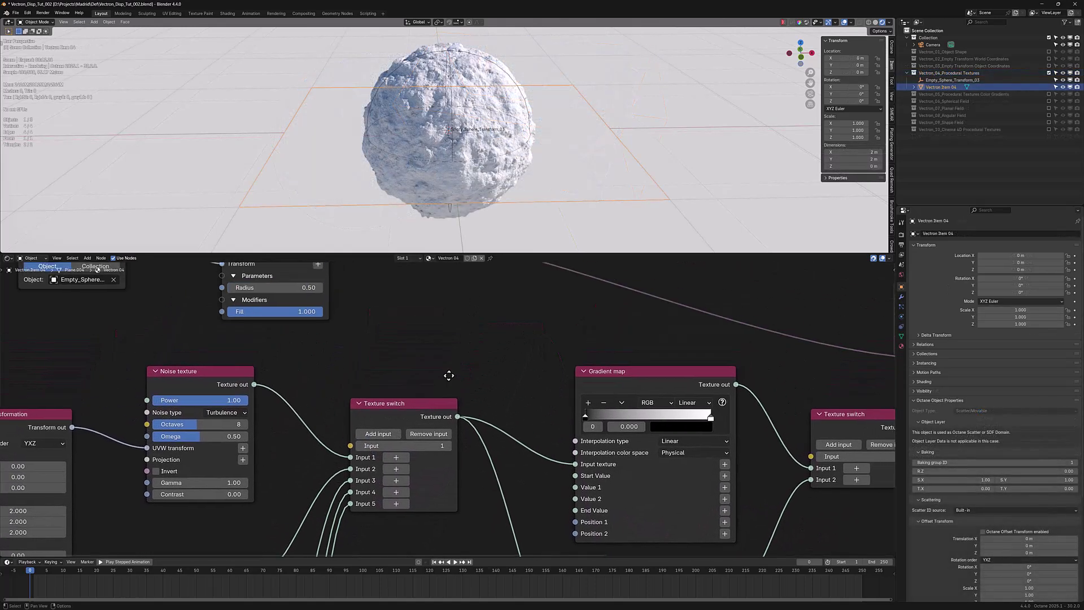
key("shift+a")
type("swit")
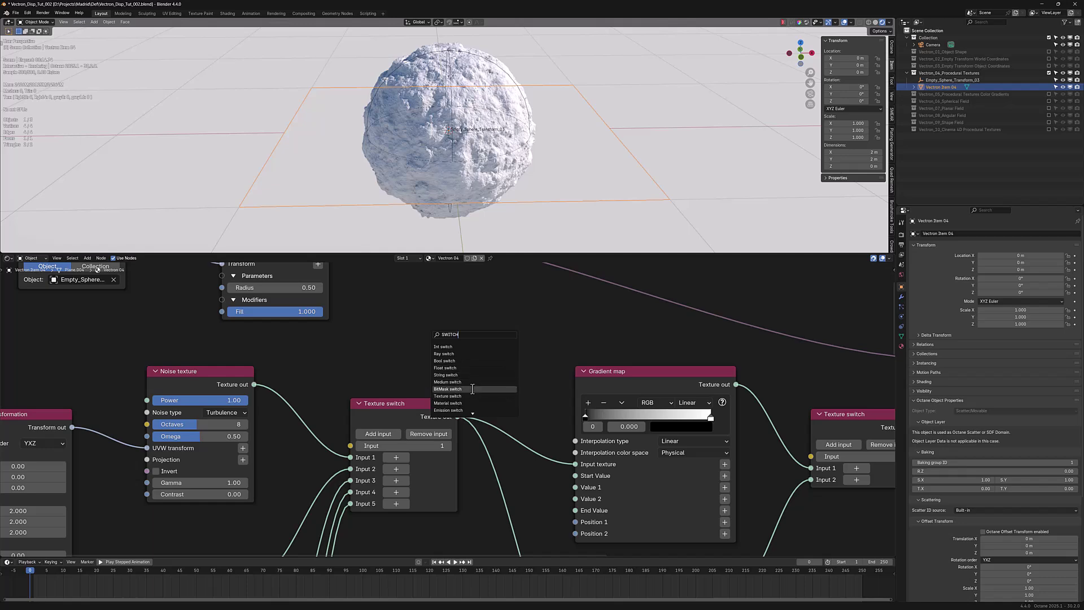
key("Escape")
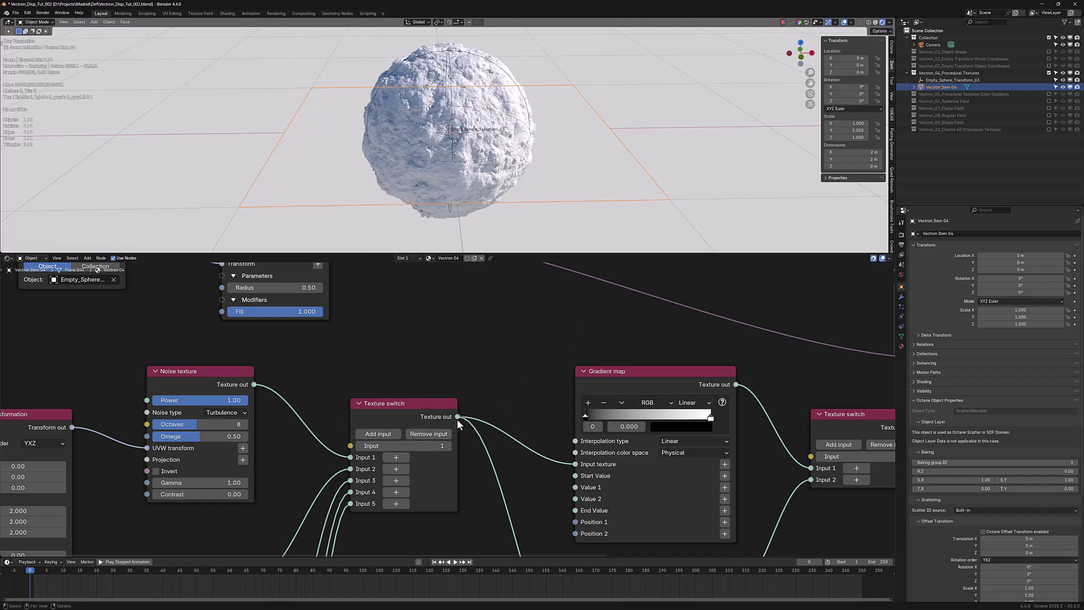
scroll(458, 408, "down", 1)
scroll(513, 322, "down", 2)
scroll(514, 402, "down", 1)
scroll(463, 447, "down", 1)
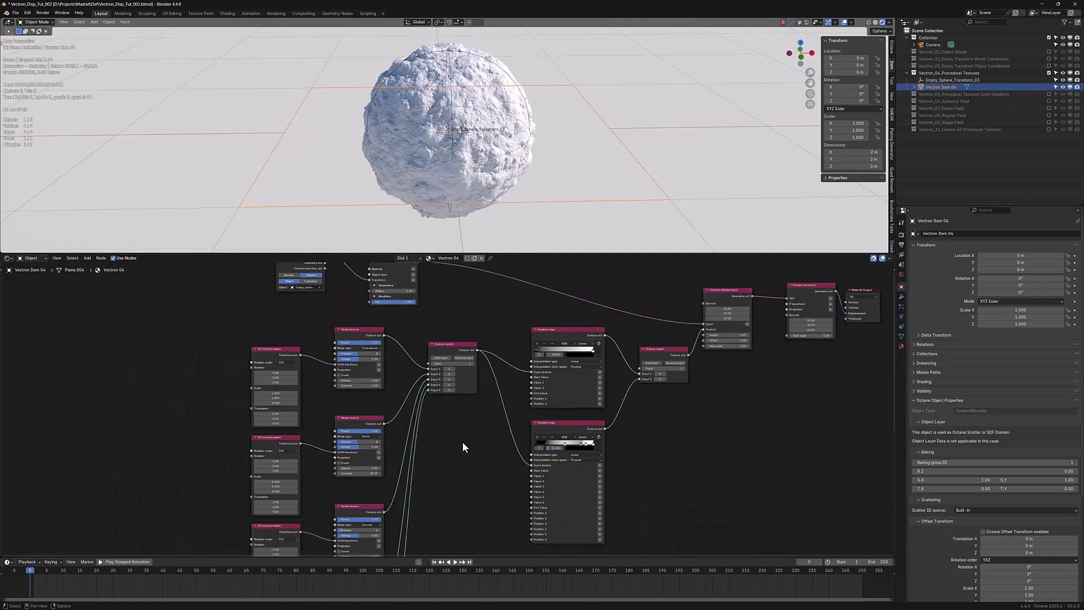
scroll(463, 441, "down", 1)
scroll(472, 423, "down", 1)
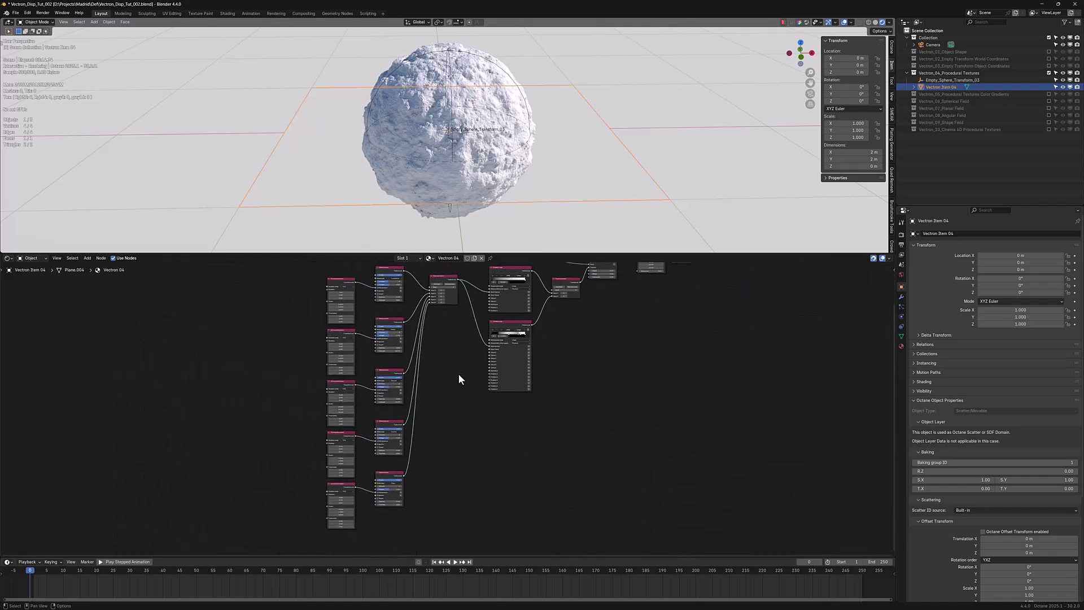
scroll(463, 416, "up", 1)
scroll(469, 468, "up", 2)
scroll(483, 476, "up", 1)
scroll(499, 462, "up", 1)
scroll(505, 462, "up", 1)
scroll(466, 436, "down", 2)
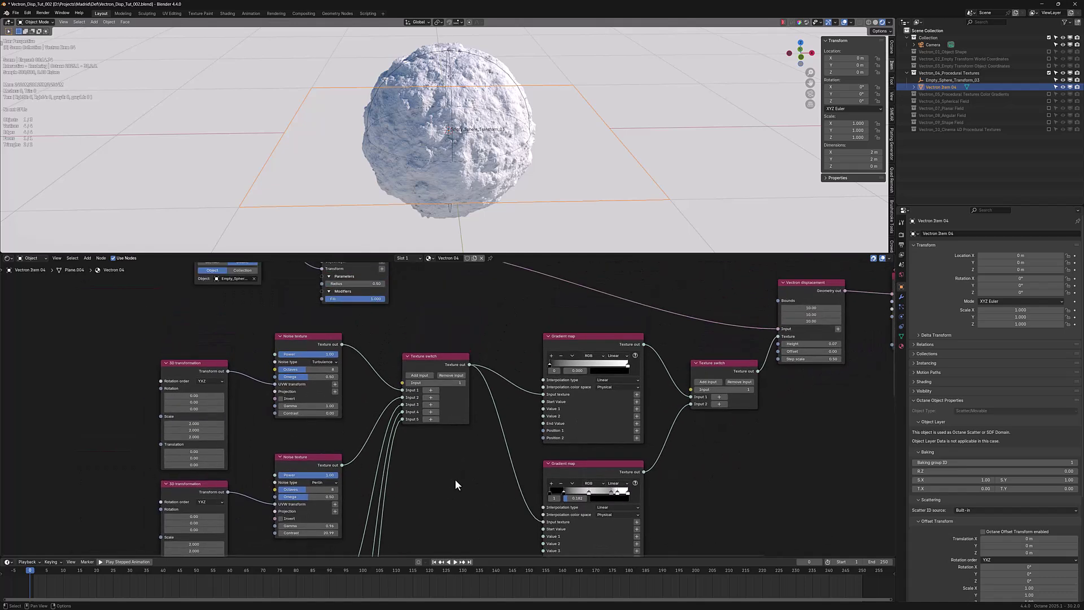
scroll(455, 479, "up", 2)
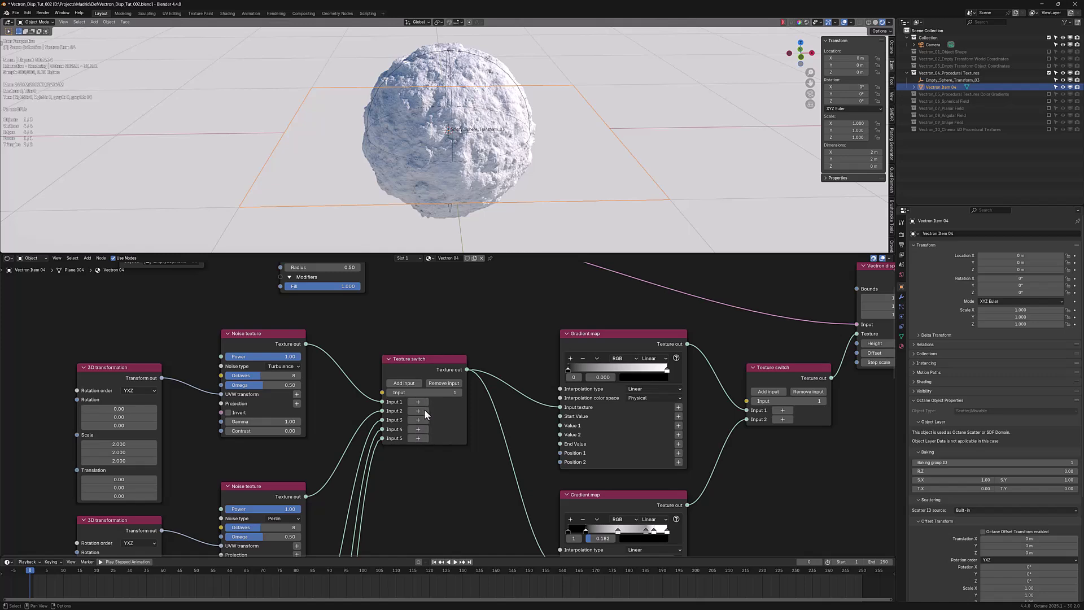
Add and remove Texture switch inputs, then step its Input up through values to 6
left_click(409, 382)
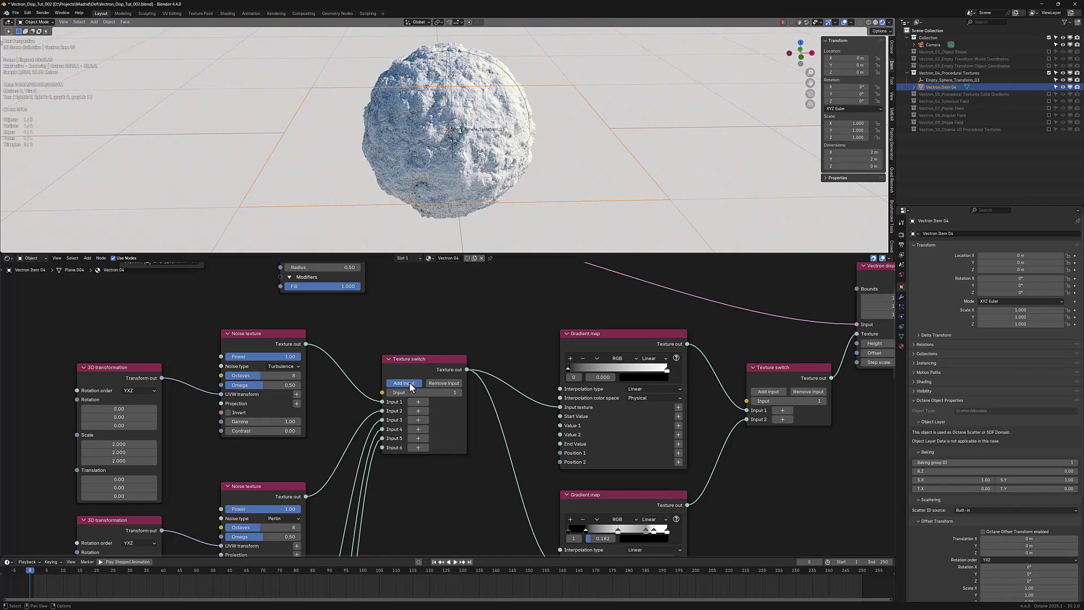
left_click(445, 382)
scroll(444, 466, "up", 2)
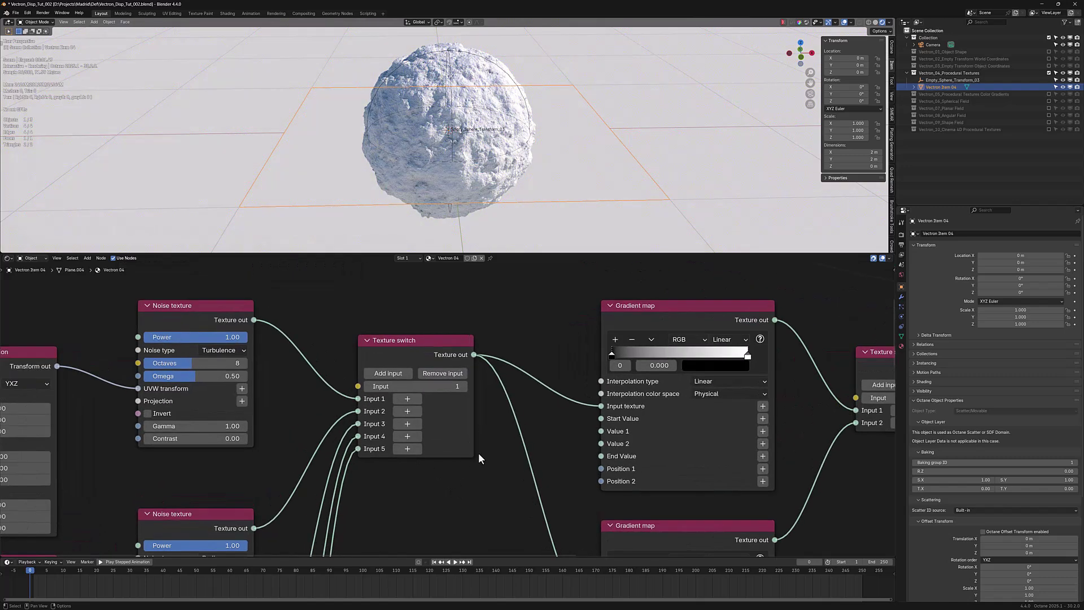
scroll(473, 473, "down", 2)
scroll(470, 453, "down", 2, "shift")
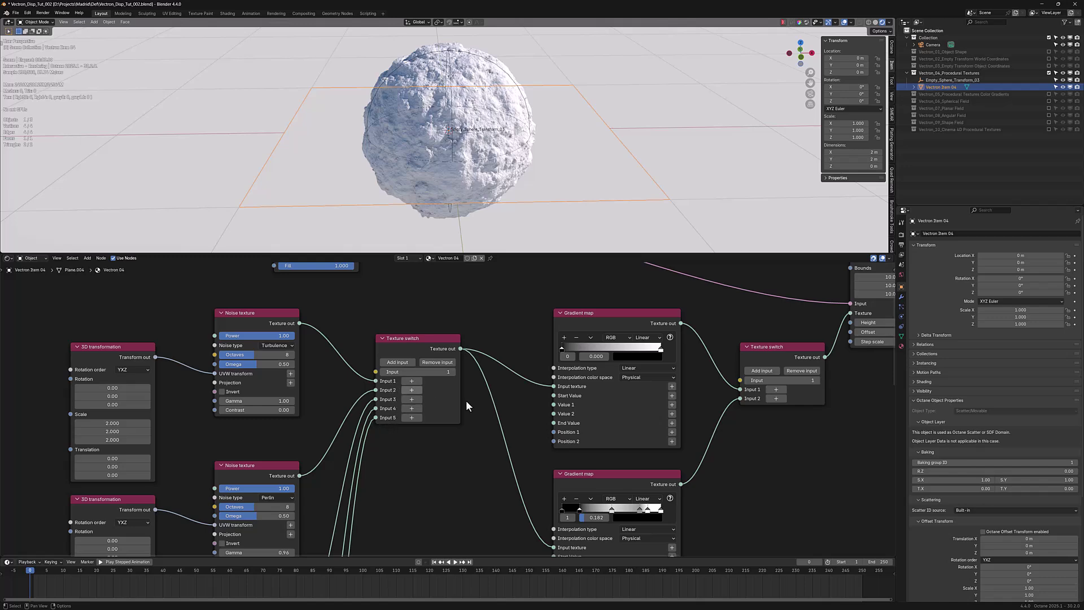
scroll(466, 403, "up", 1)
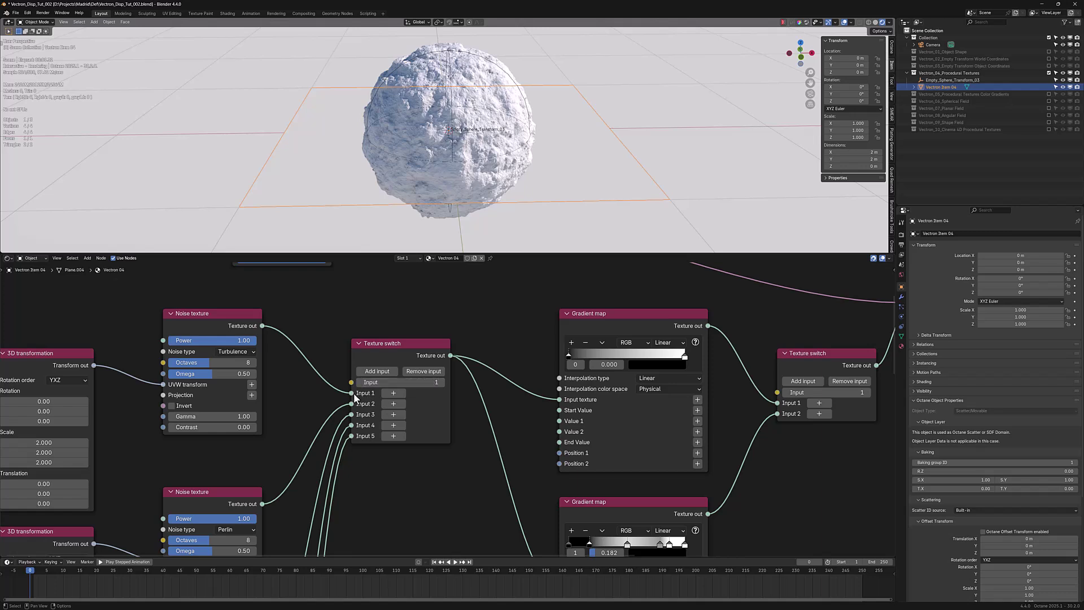
left_click(441, 381)
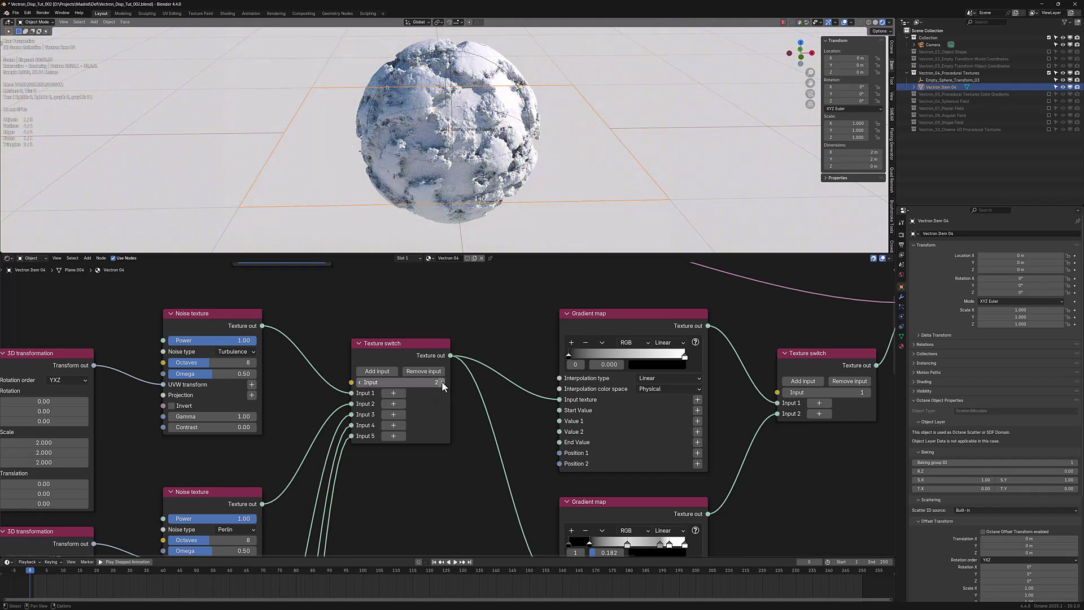
left_click(442, 381)
left_click(442, 381)
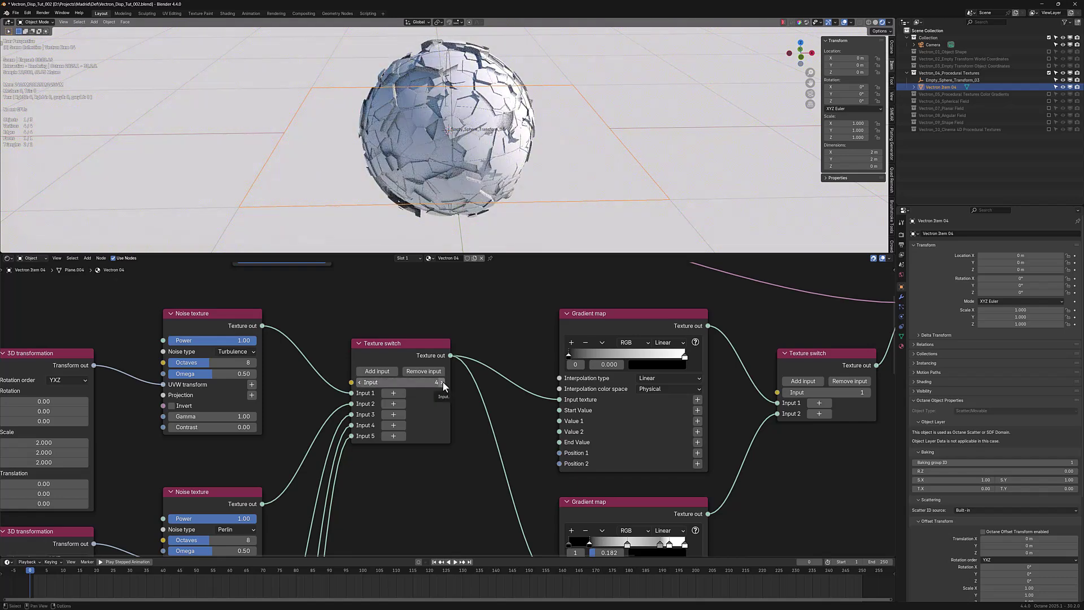
left_click(443, 381)
left_click(443, 381)
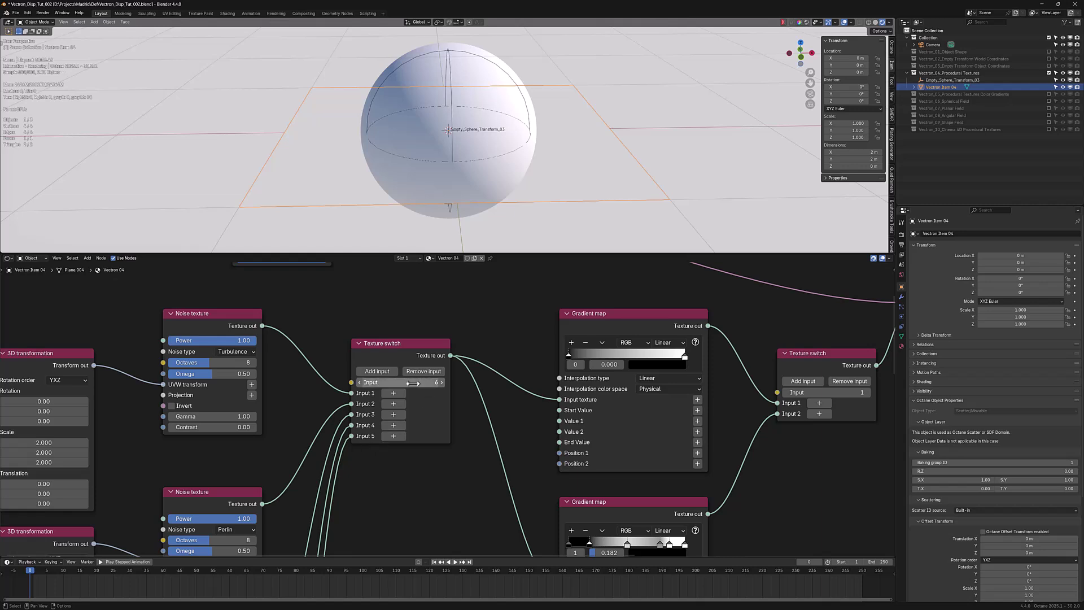
Reset the Texture switch Input to 1, then step it up to 5
left_click(430, 382)
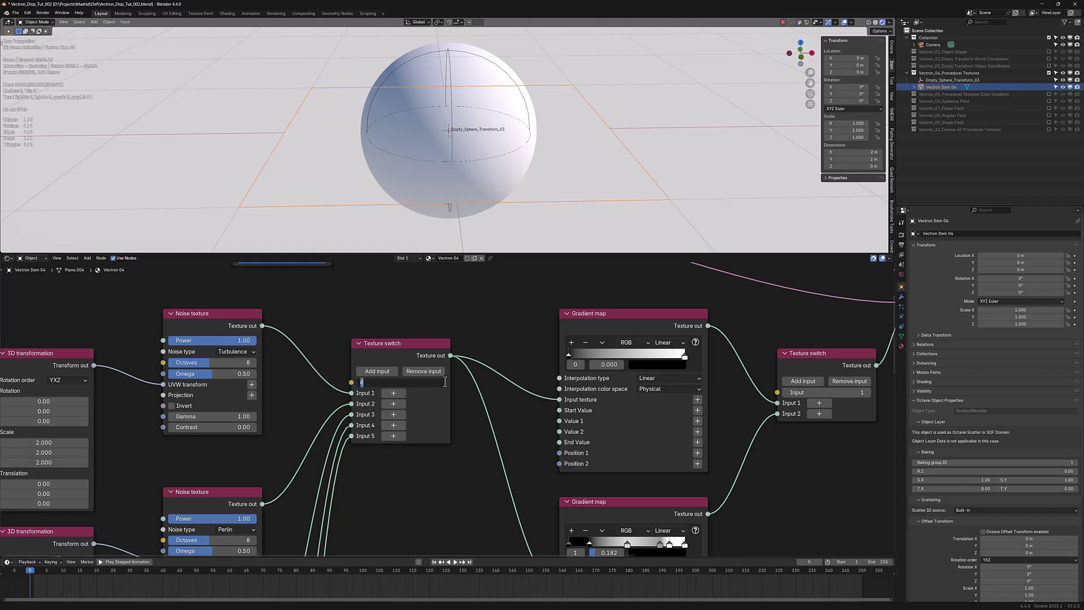
type("1")
key("Return")
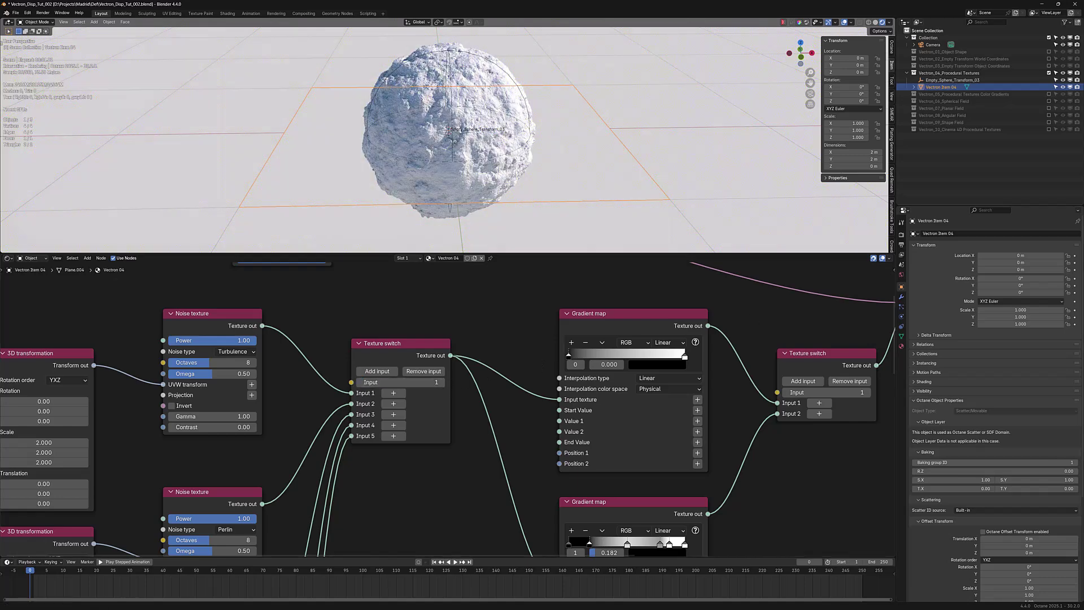
left_click(441, 383)
left_click(440, 382)
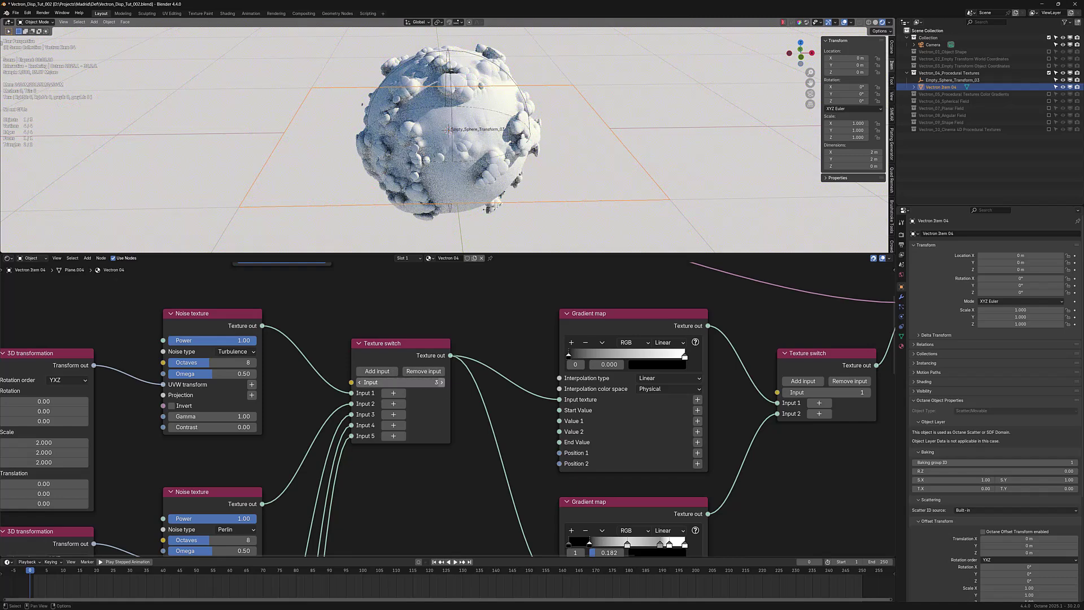
left_click(440, 382)
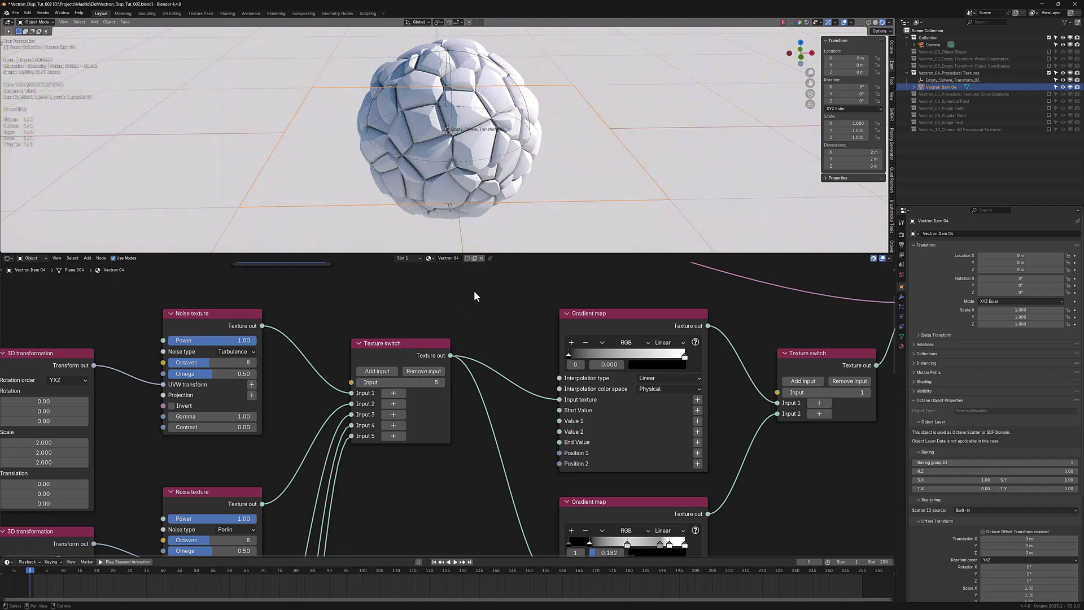
scroll(443, 412, "right", 5, "ctrl")
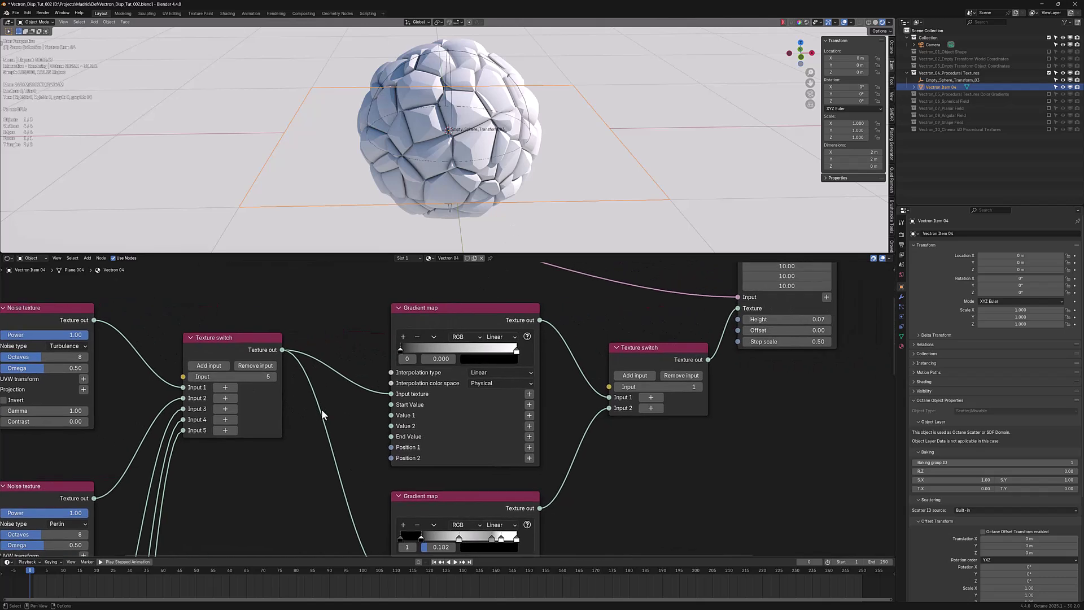
scroll(445, 413, "down", 3)
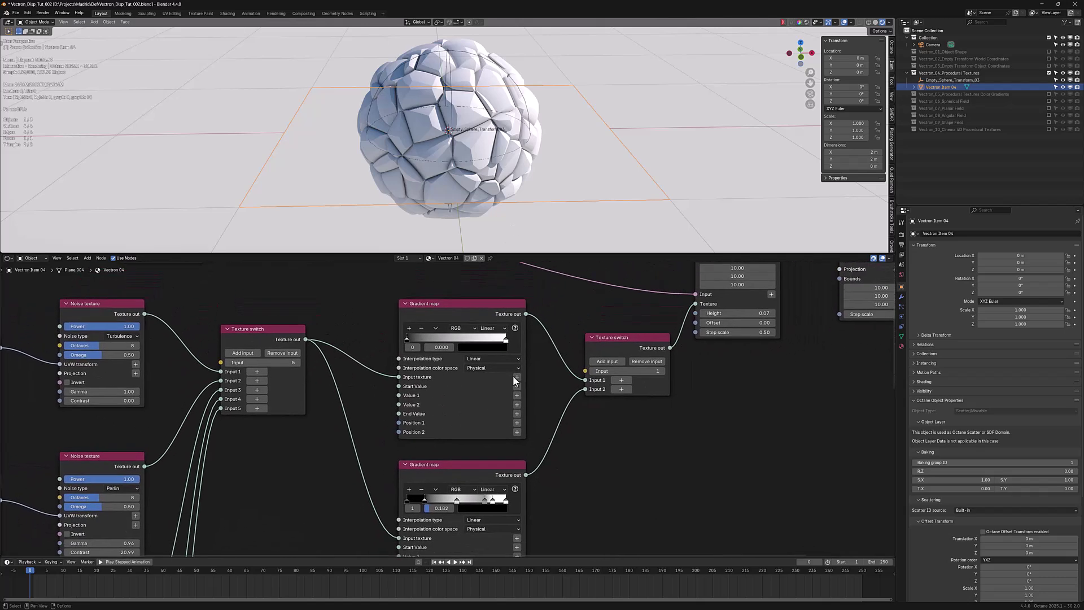
scroll(519, 367, "up", 1)
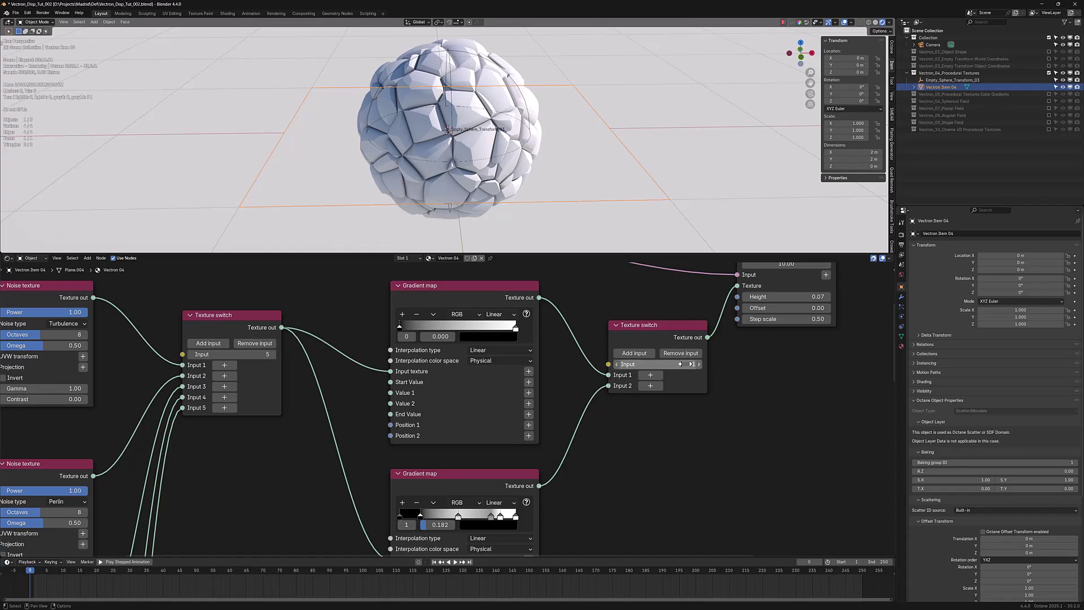
Reposition the upper Gradient map's colour stops to around 0.858 and 0.271
mouse_move(400, 329)
left_mouse_down()
mouse_move(496, 329)
mouse_move(451, 331)
left_mouse_up()
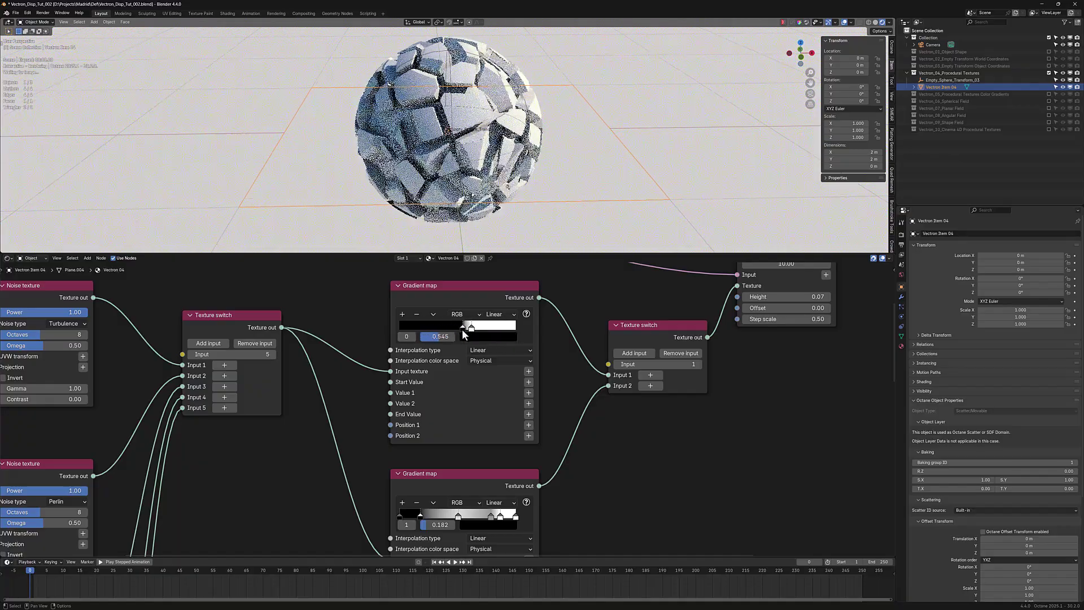
mouse_move(451, 331)
left_mouse_down()
mouse_move(430, 329)
mouse_move(451, 334)
left_mouse_up()
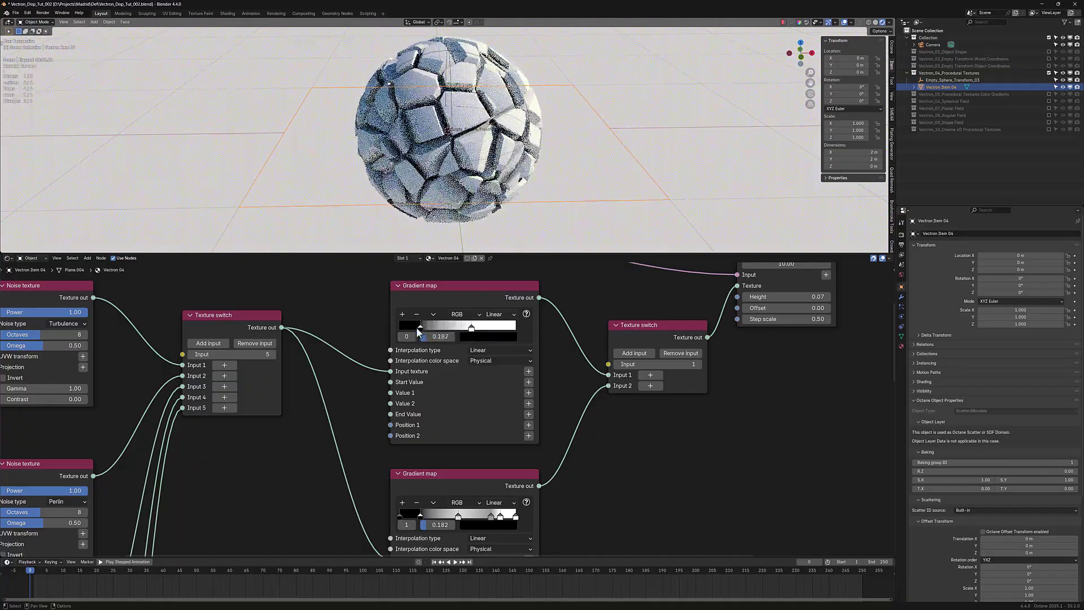
left_click_drag(417, 331, 477, 331)
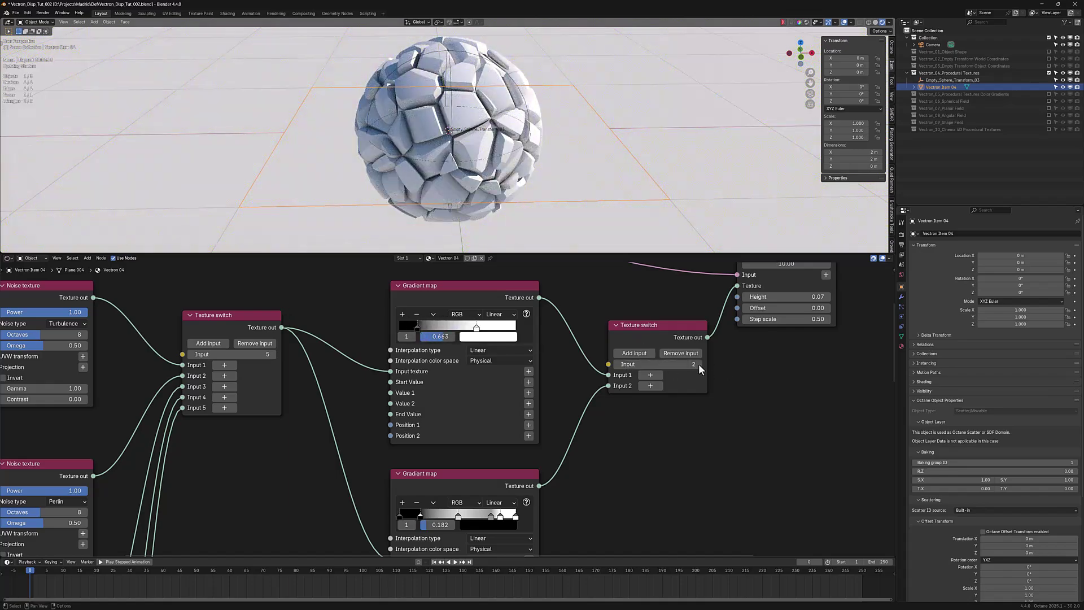
middle_click_drag(602, 467, 585, 385)
scroll(581, 421, "up", 2)
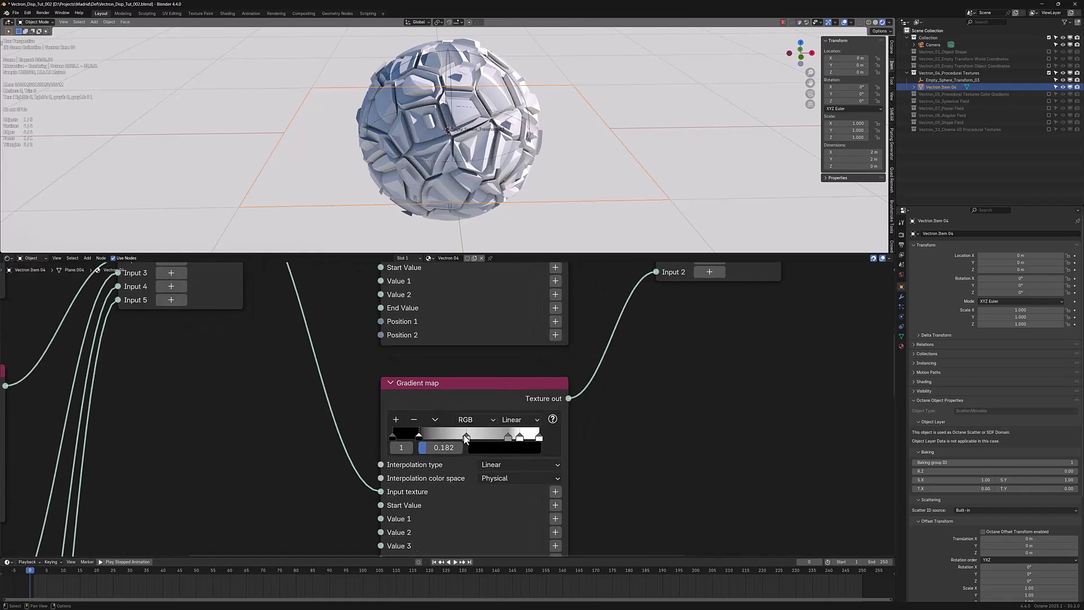
Shift gradient stops, moving stop 4 to 0.703, and step the Texture switch down to 1, then 2
mouse_move(465, 438)
left_mouse_down()
mouse_move(455, 438)
mouse_move(485, 437)
left_mouse_up()
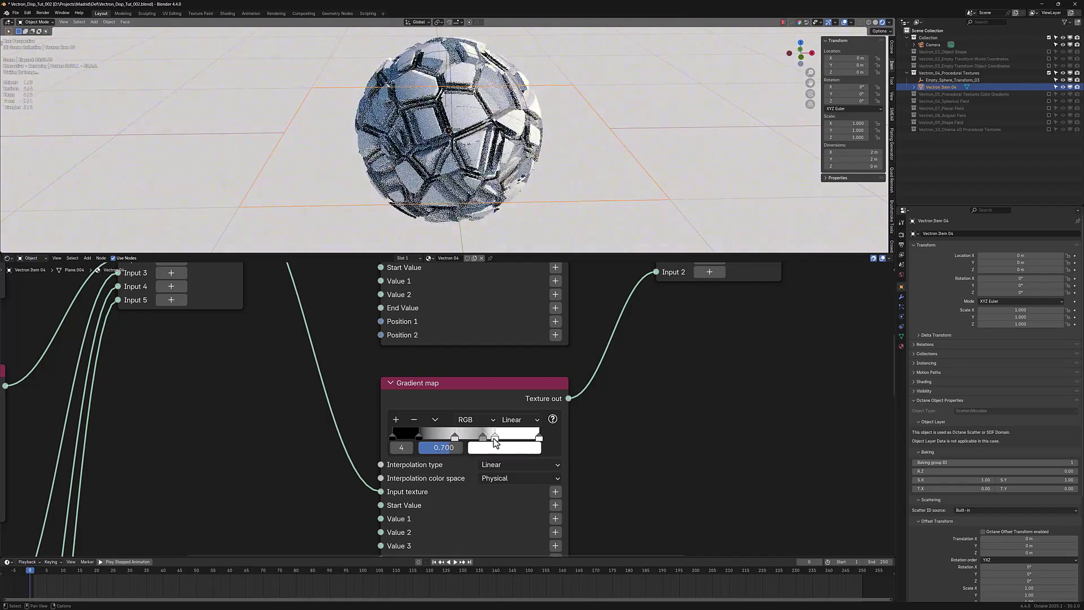
scroll(261, 408, "down", 1)
mouse_move(261, 408)
middle_mouse_down()
mouse_move(324, 415)
mouse_move(411, 464)
middle_mouse_up()
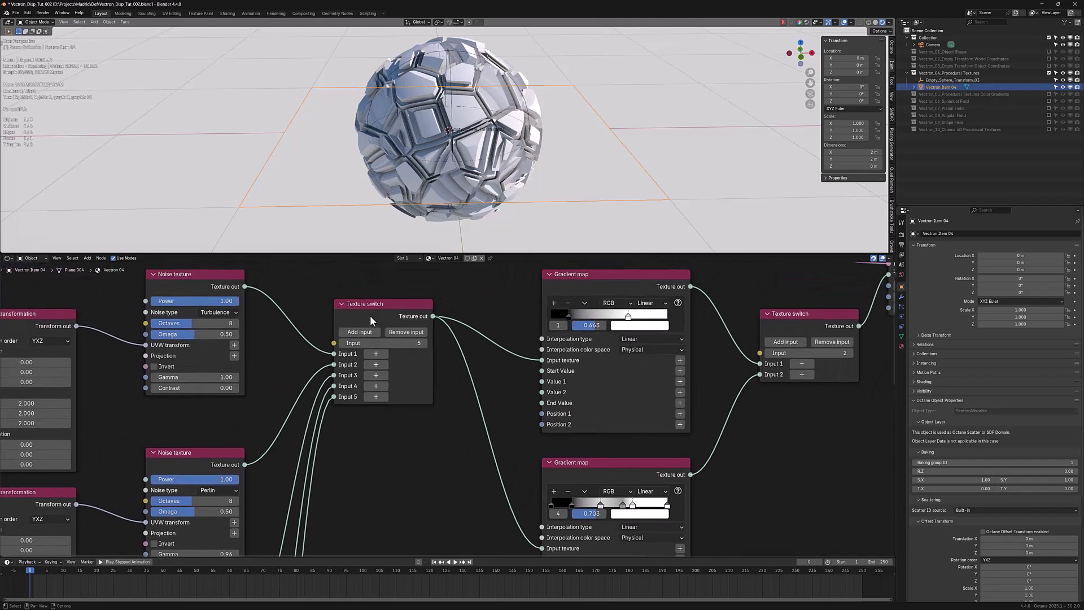
left_click(342, 343)
left_click(341, 343)
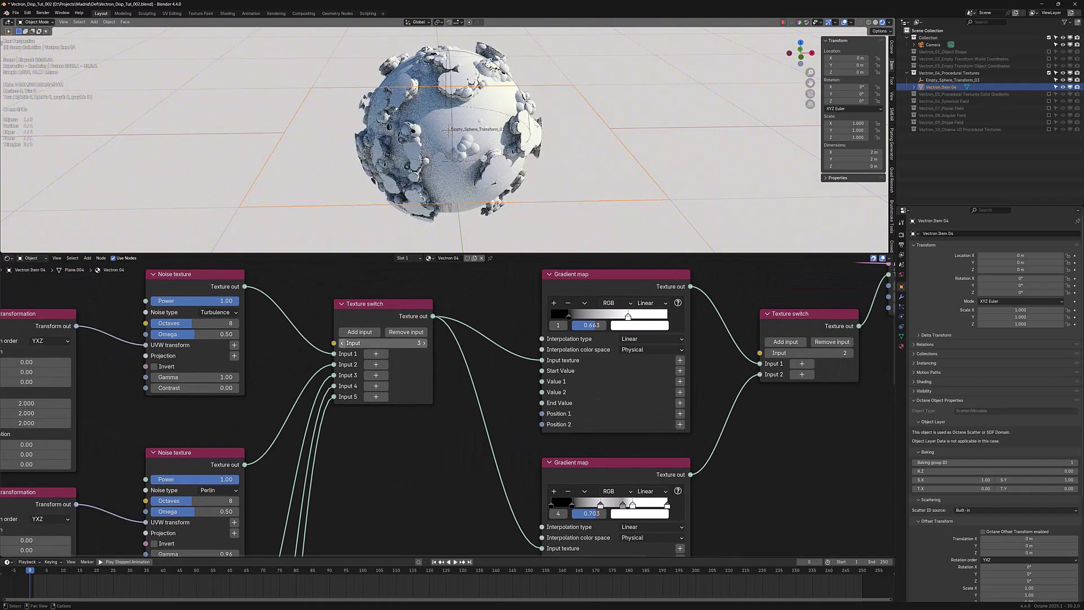
left_click(341, 344)
left_click(342, 343)
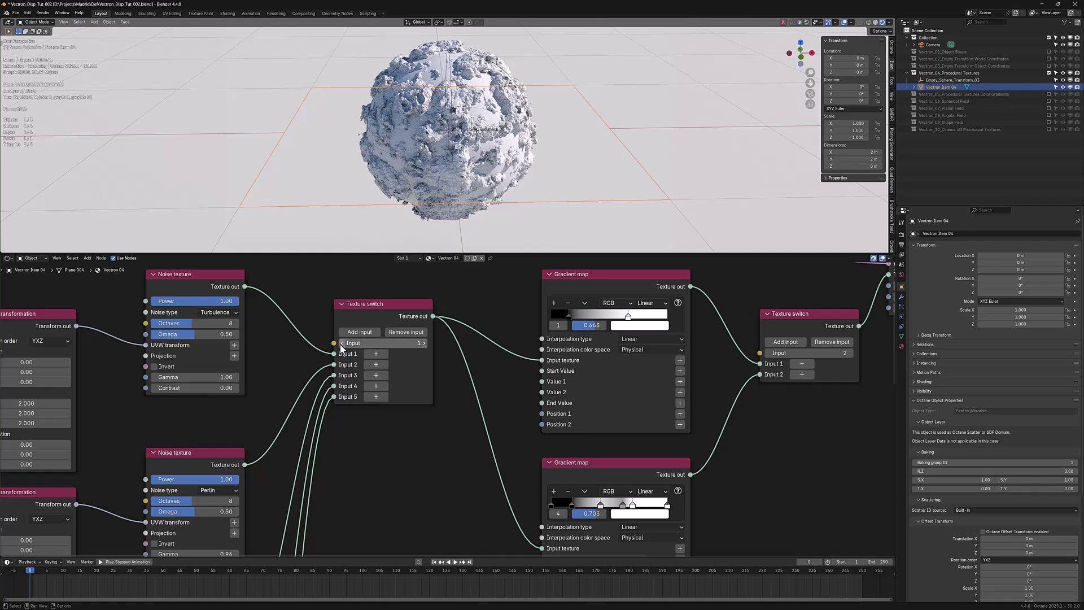
left_click(422, 344)
Set lower gradient stops to 0.198 and 0.950, Texture switch to 1, upper stop to 0.469
middle_click_drag(546, 437, 447, 325)
left_click_drag(469, 396, 566, 395)
middle_click_drag(567, 339, 554, 470)
left_click(656, 372)
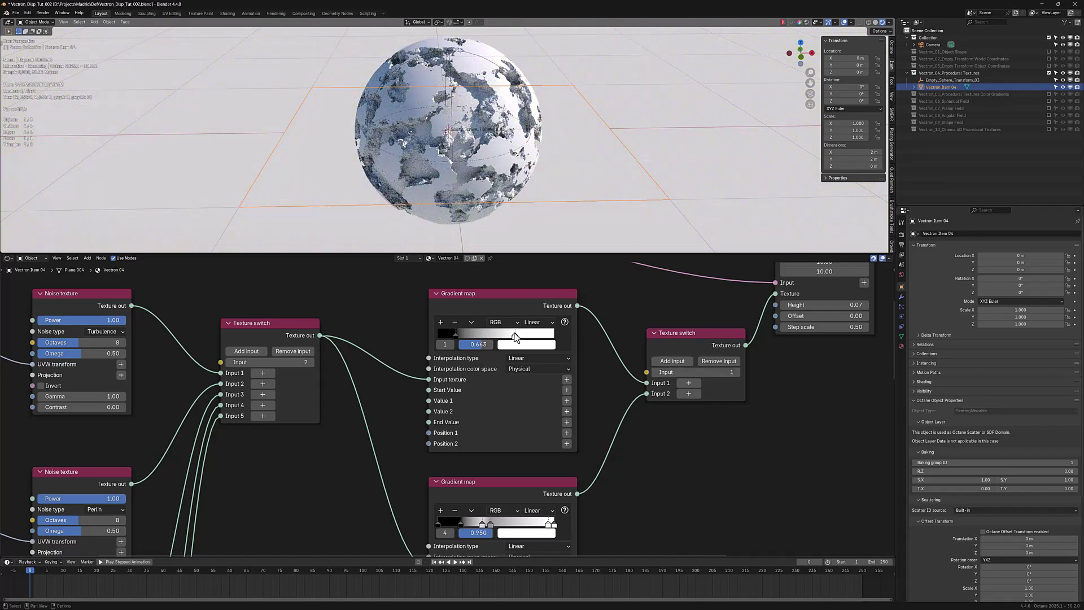
left_click_drag(515, 336, 481, 338)
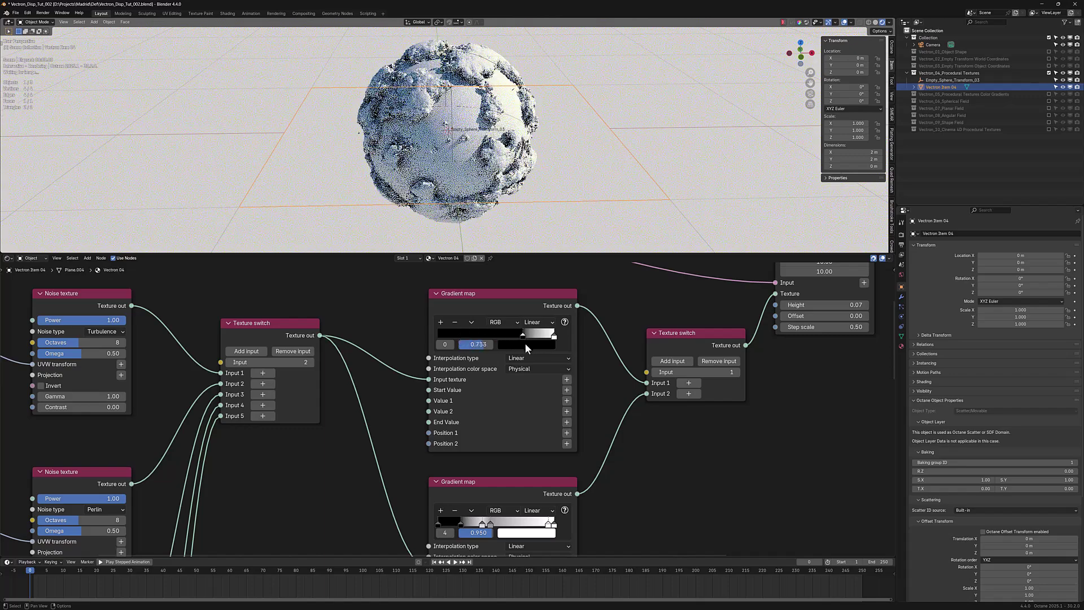
left_click_drag(494, 338, 485, 338)
scroll(622, 370, "down", 2)
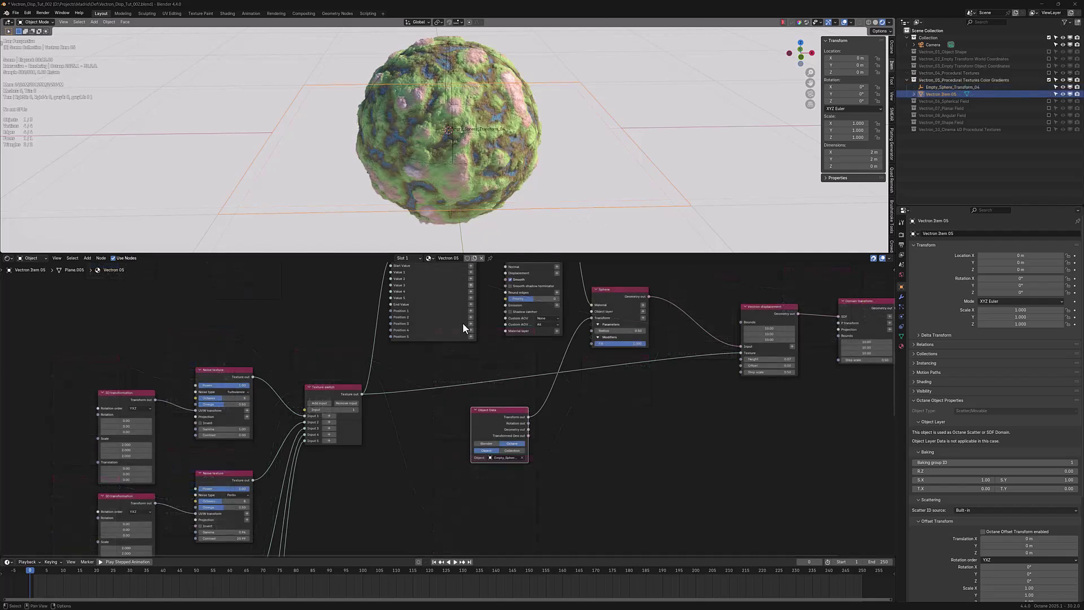
scroll(396, 433, "up", 1)
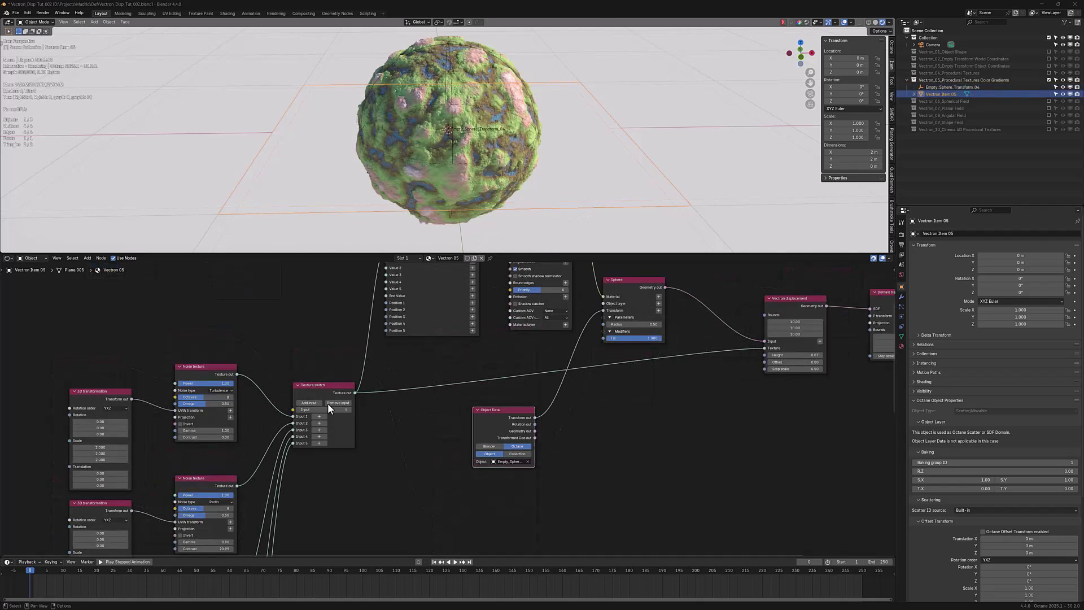
Preview the cloudy blue planet texture, then switch back to the green noise texture
left_click(350, 407)
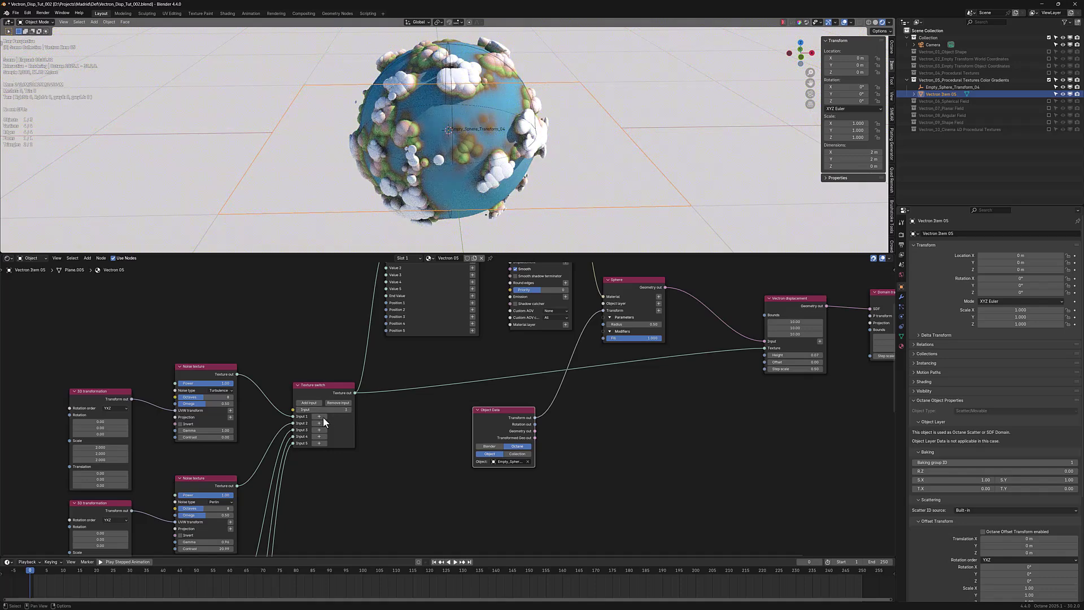
left_click(297, 411)
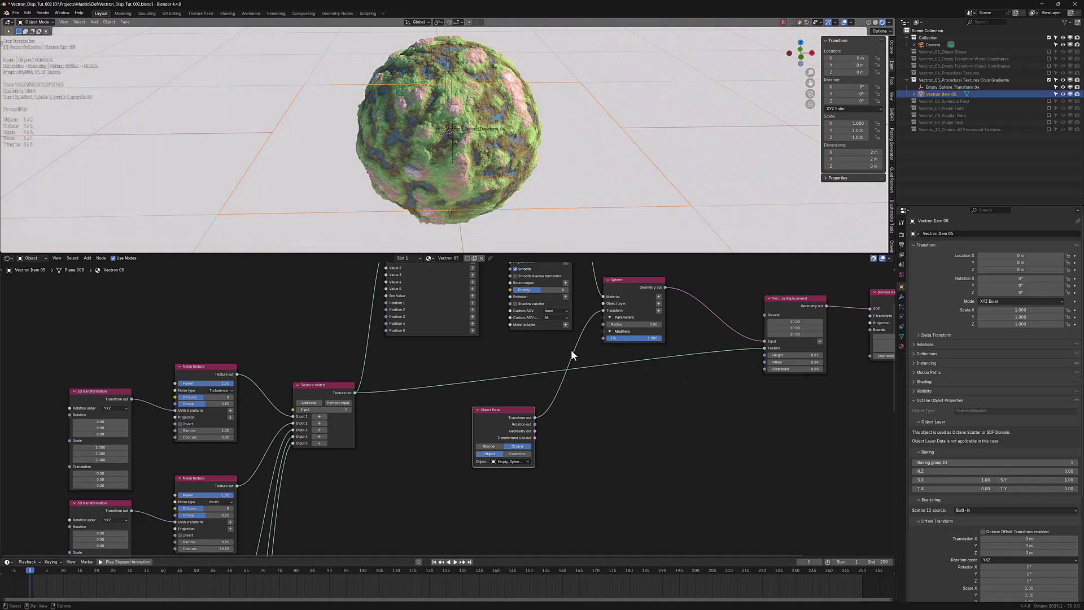
middle_click_drag(450, 379, 472, 461)
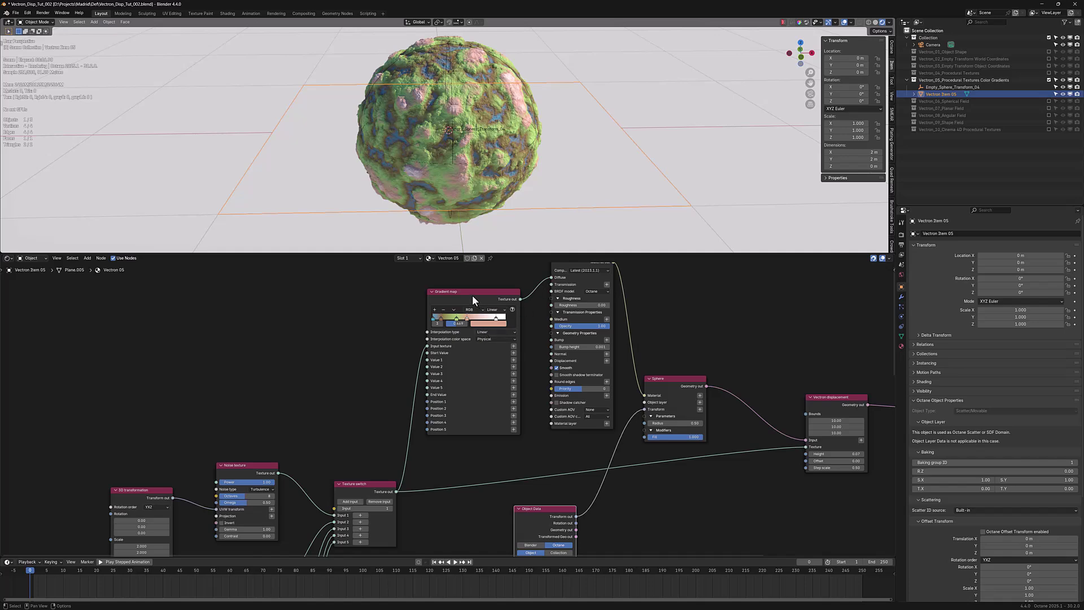
left_click_drag(472, 293, 465, 297)
scroll(488, 404, "up", 3)
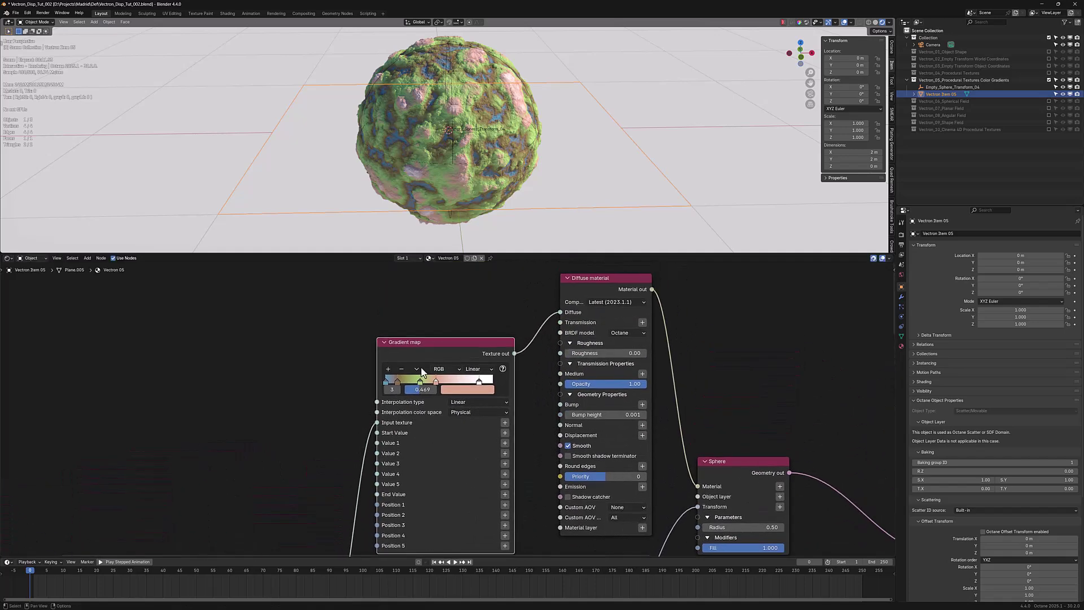
Adjust gradient stops and recolour the pinkish stop blue, shifting it slightly right
left_click_drag(437, 385, 433, 386)
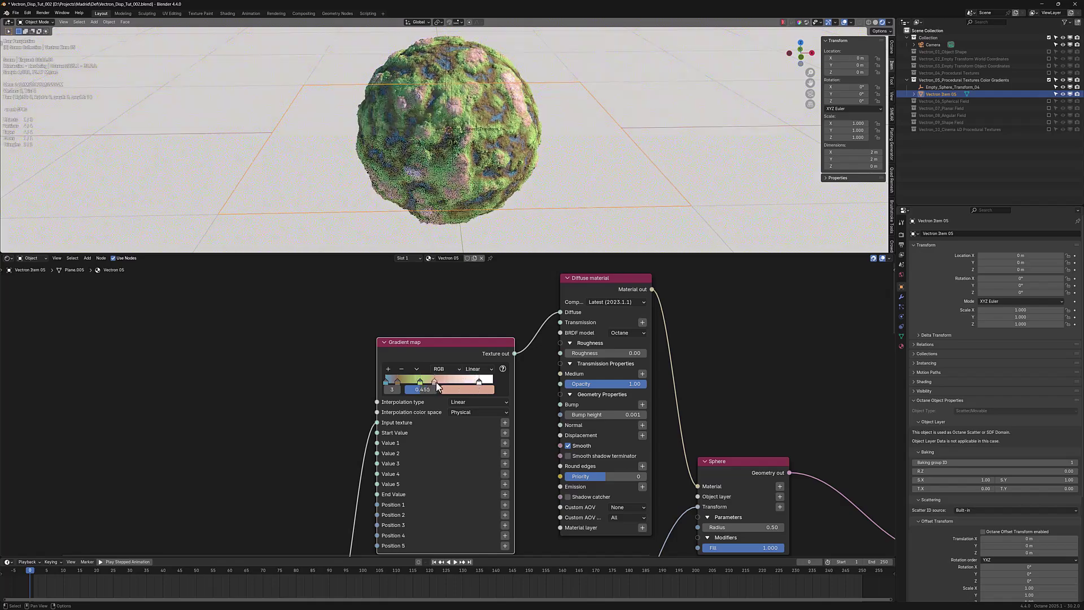
left_click_drag(479, 384, 468, 384)
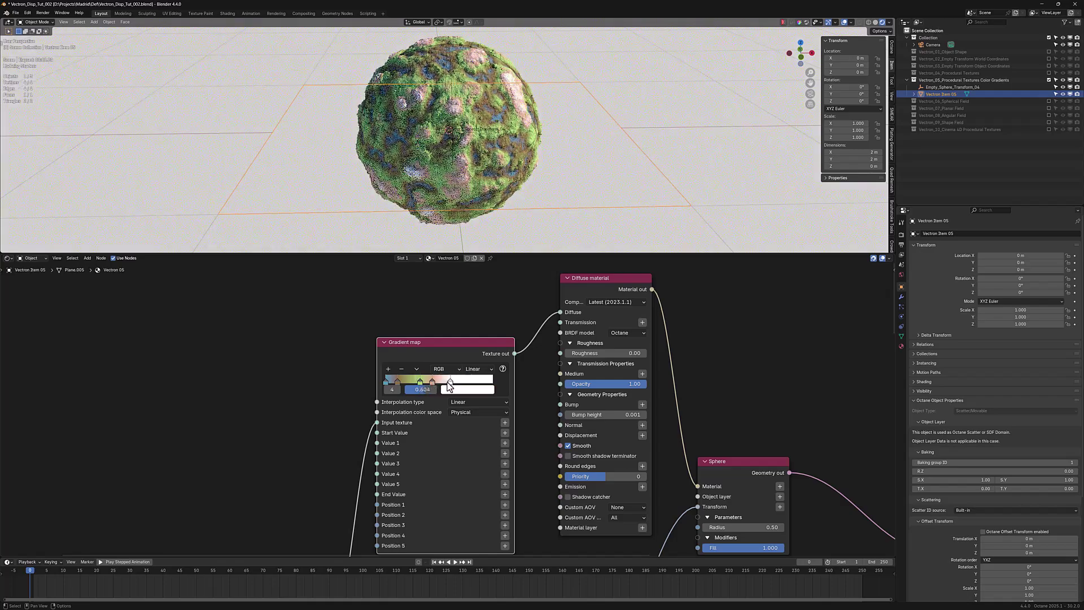
left_click(446, 382, "ctrl")
left_click_drag(478, 286, 499, 258)
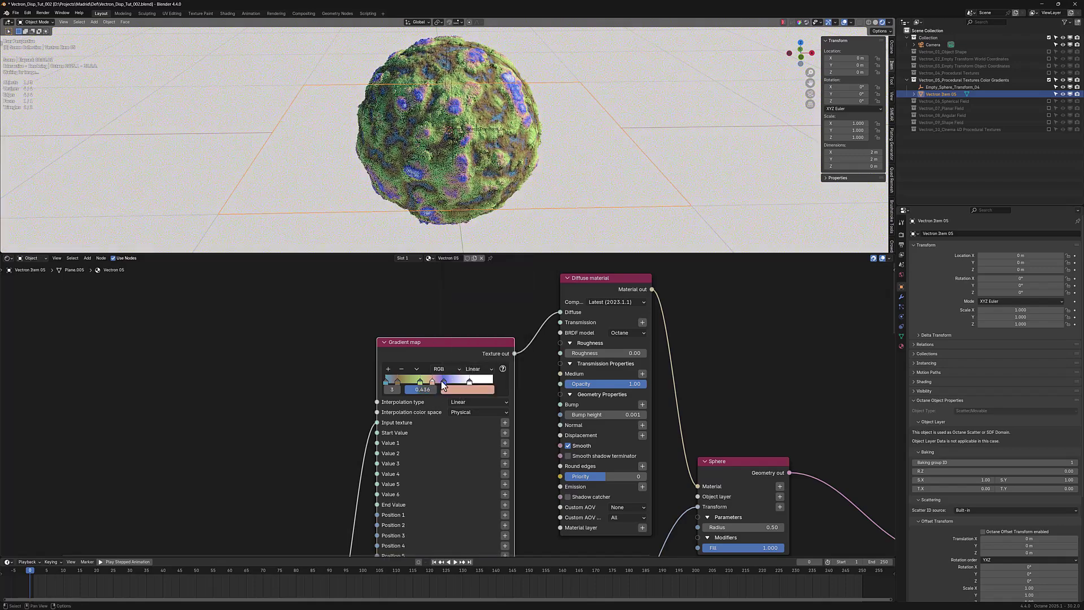
left_click_drag(442, 380, 446, 384)
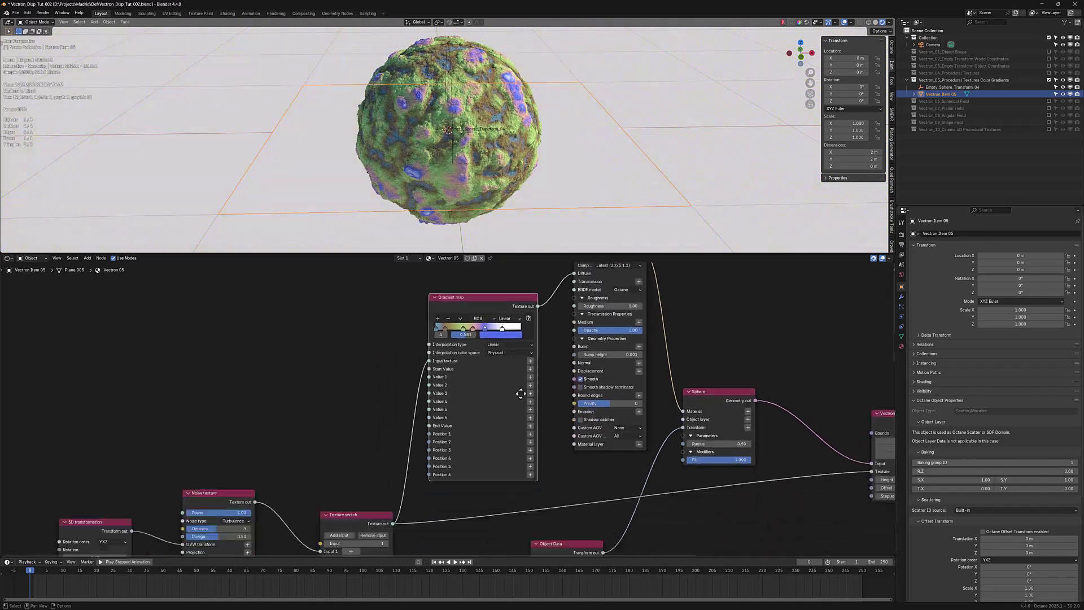
middle_click_drag(454, 448, 473, 367)
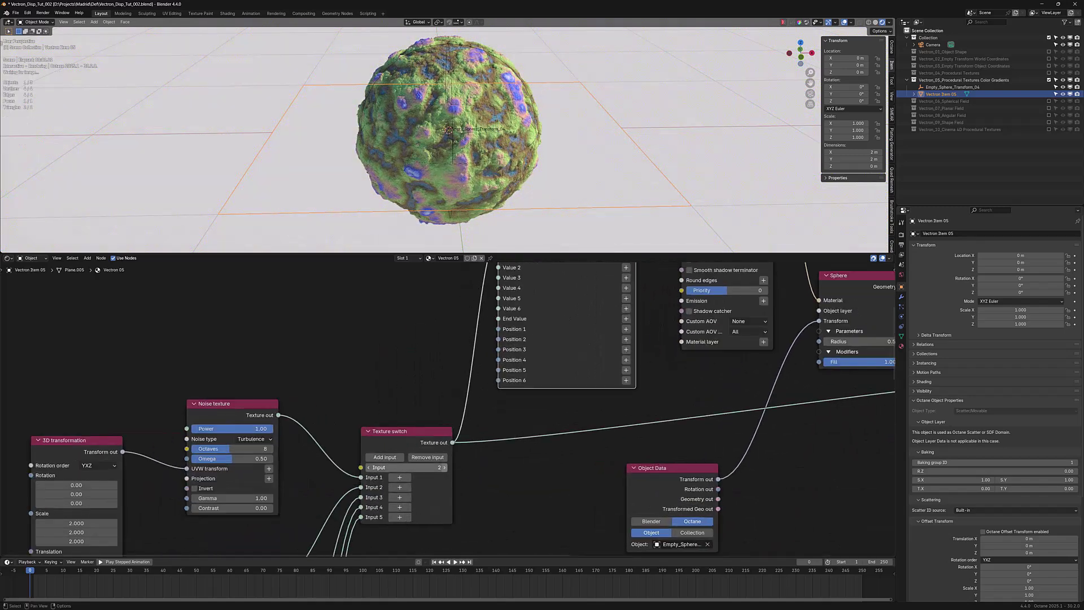
Cycle the texture switch through inputs 3–6, then settle back on input 2
left_click(445, 466)
left_click(445, 467)
left_click(445, 467)
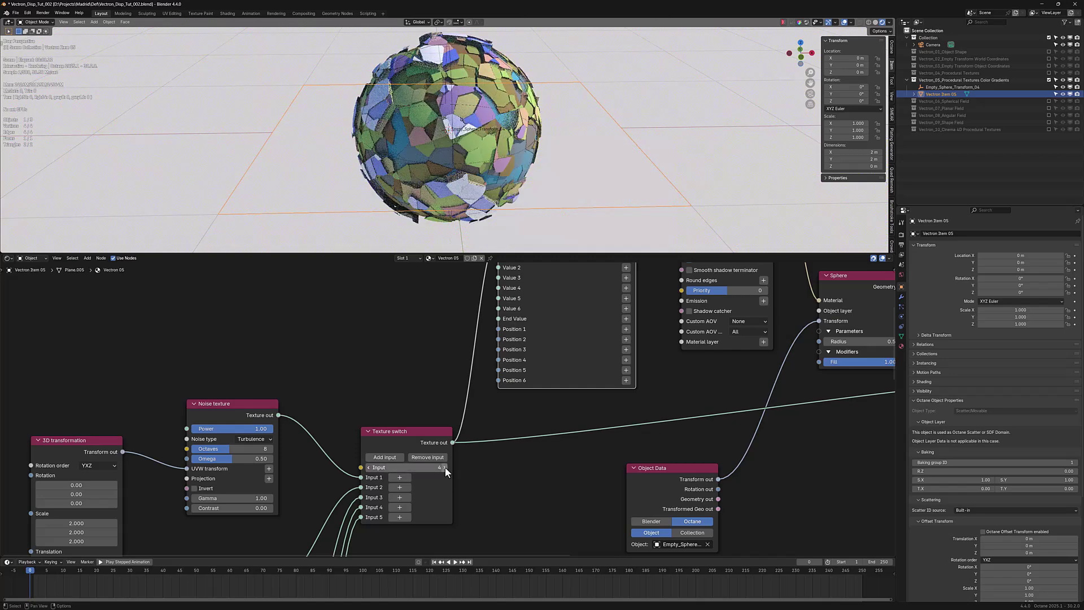
left_click(444, 466)
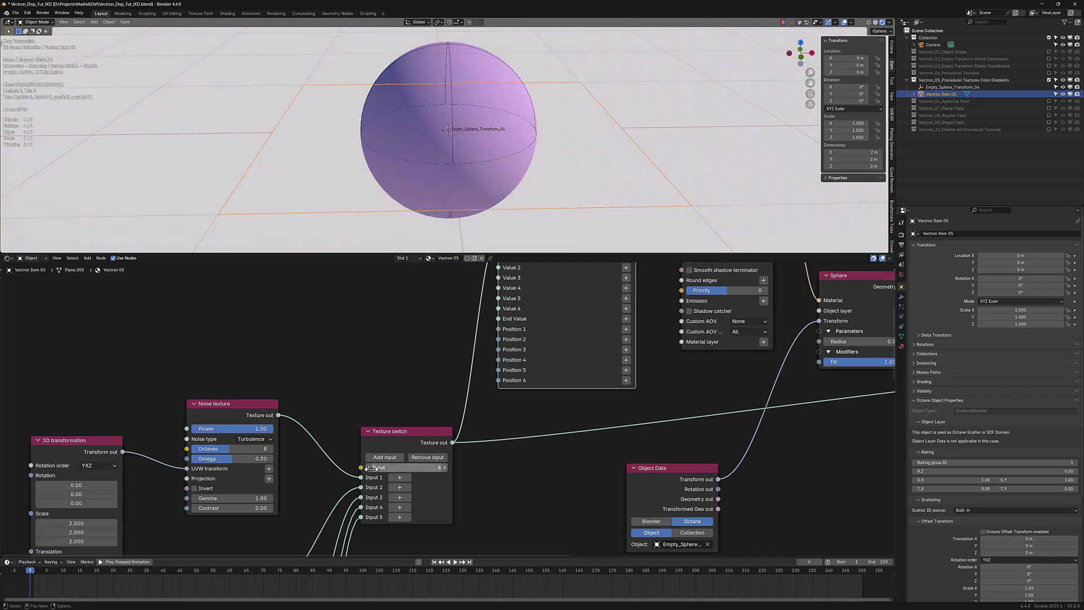
left_click(370, 468)
left_click(370, 468)
scroll(519, 390, "down", 2)
Drop the Vectron displacement height below zero, then return it to 0.07
middle_click_drag(516, 431, 500, 448)
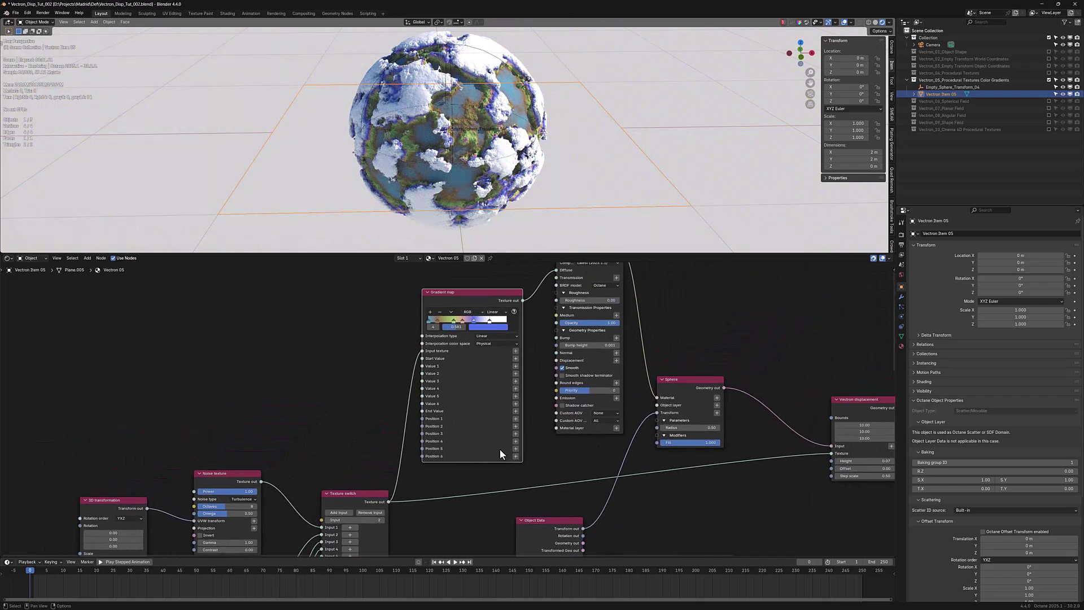
scroll(447, 407, "down", 1)
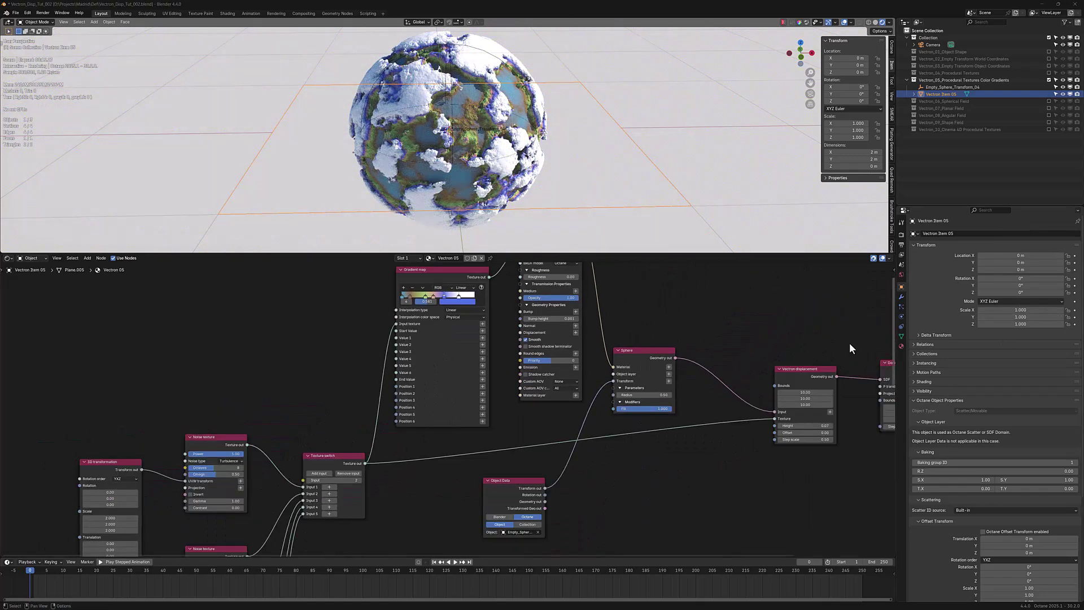
left_click_drag(811, 425, 796, 425)
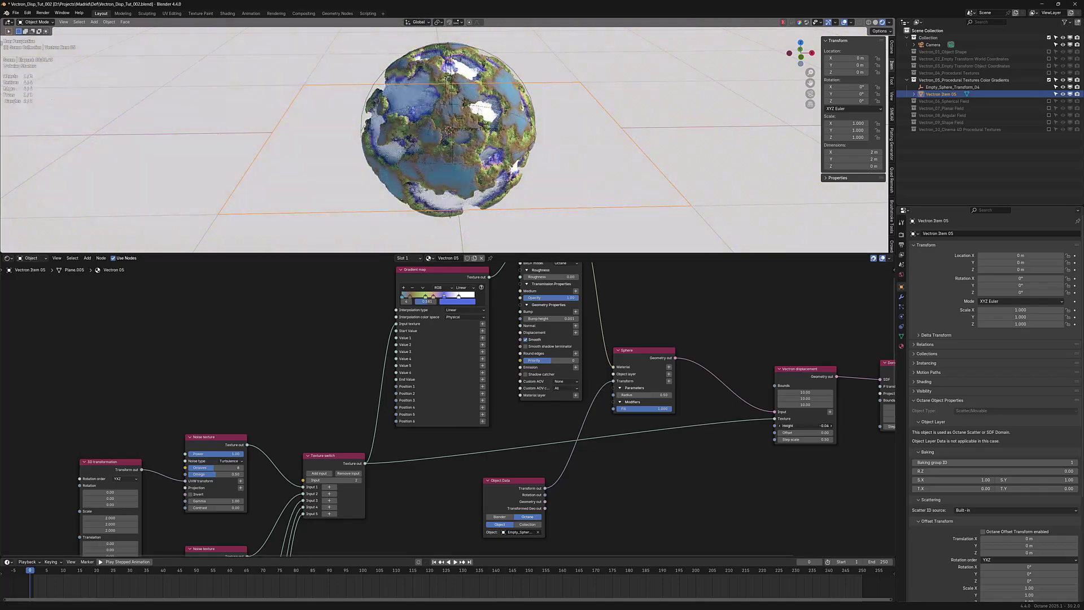
left_click_drag(796, 426, 814, 426)
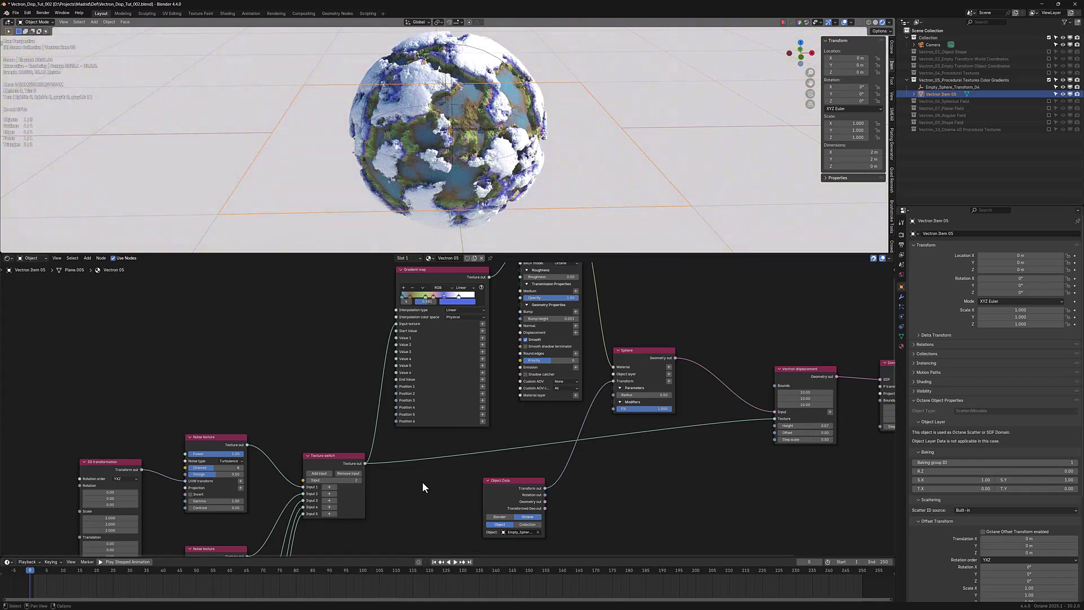
Add a Gradient map node and place it up and left of the colour gradient
key("shift+a")
type("grad")
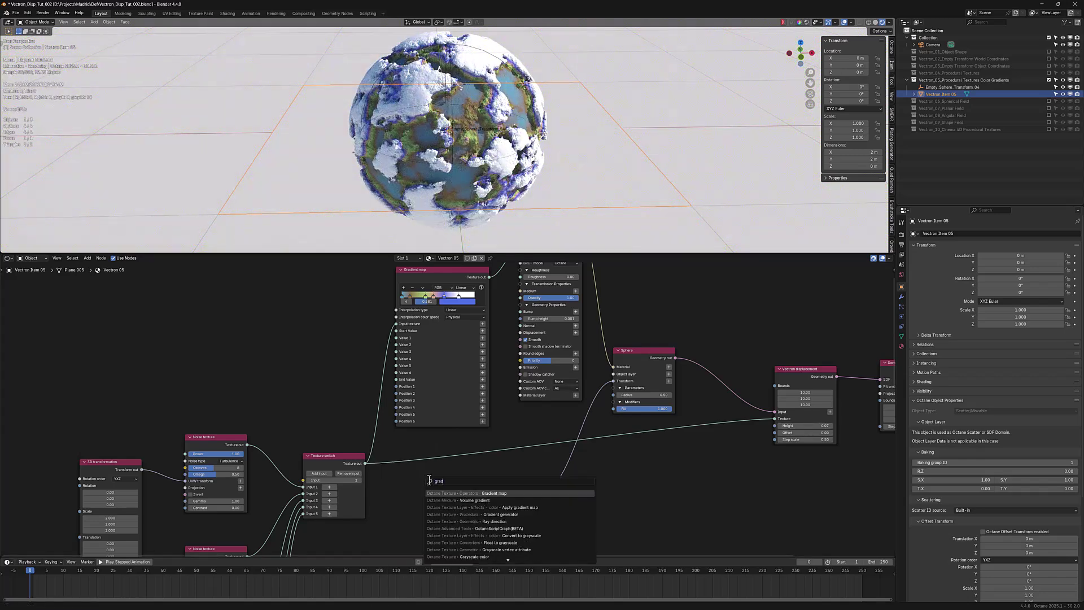
left_click(498, 492)
left_click(408, 450)
scroll(546, 468, "down", 1)
scroll(499, 456, "down", 1)
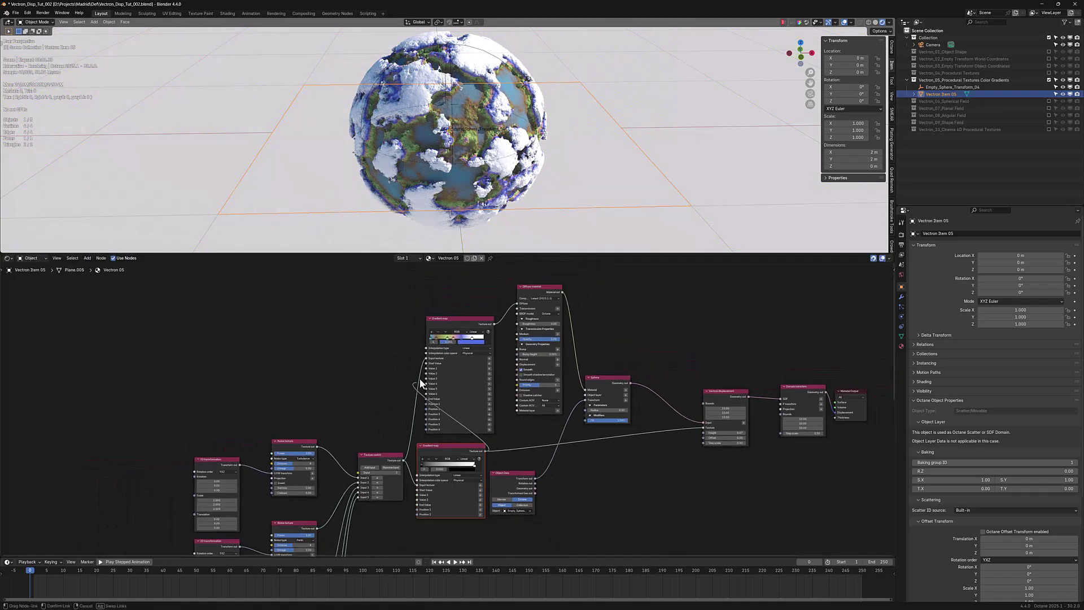
scroll(436, 406, "up", 1)
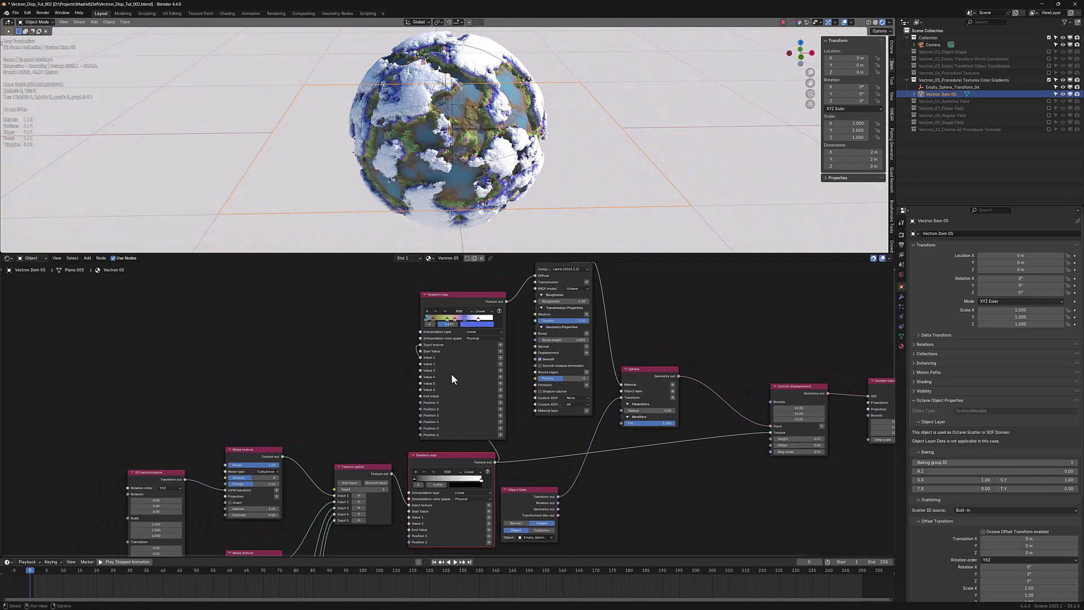
left_click(366, 361)
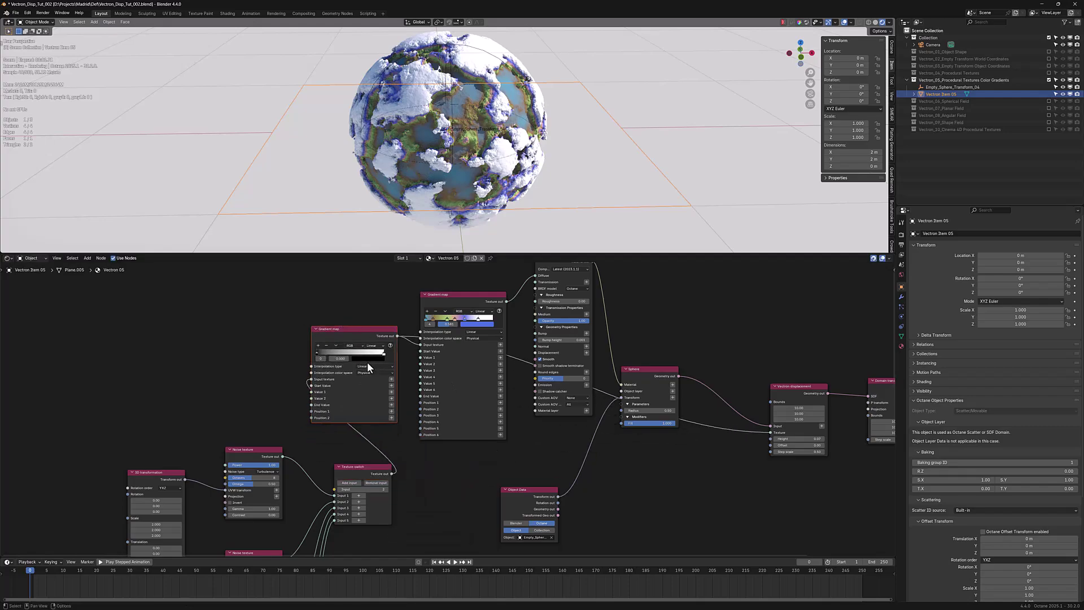
scroll(367, 361, "up", 1)
Add colour stops to the new gradient map and set one to mid grey
mouse_move(349, 372)
left_mouse_down()
mouse_move(428, 373)
mouse_move(349, 373)
left_mouse_up()
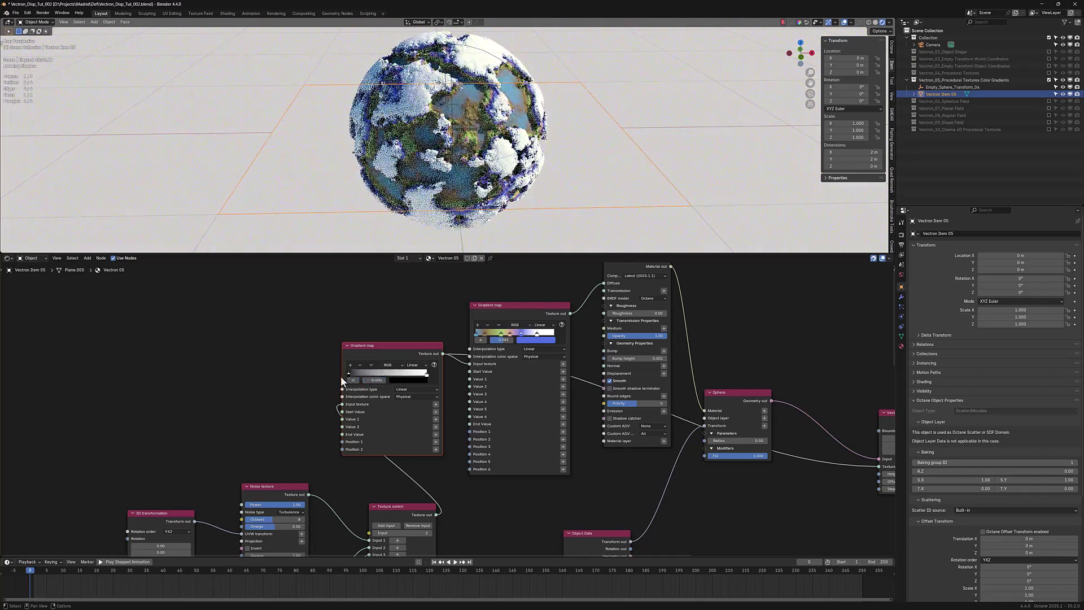
left_click(383, 372, "ctrl")
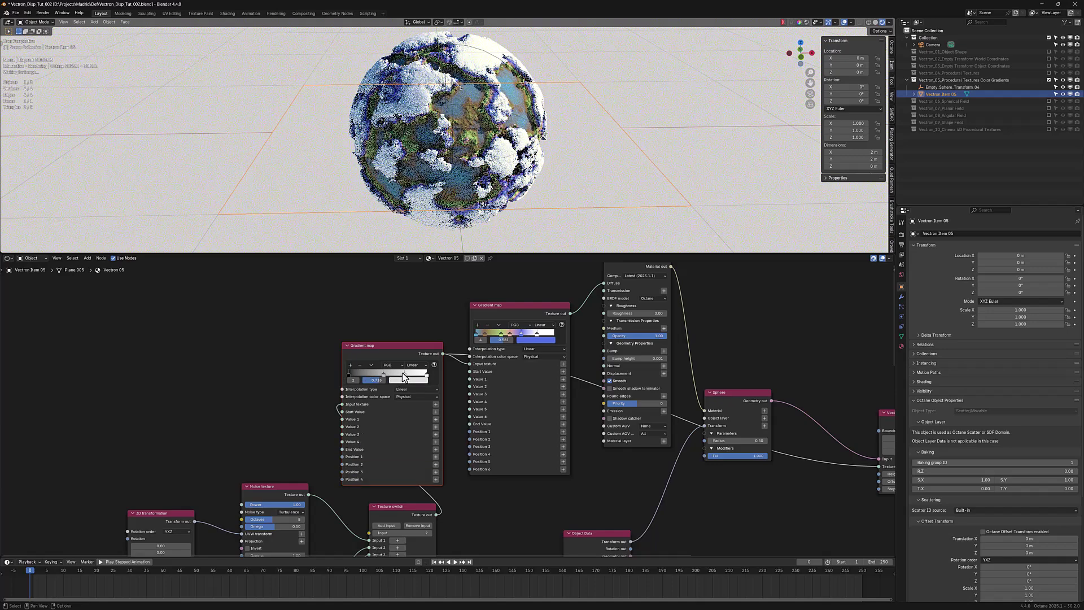
left_click(411, 381)
left_click_drag(452, 283, 451, 299)
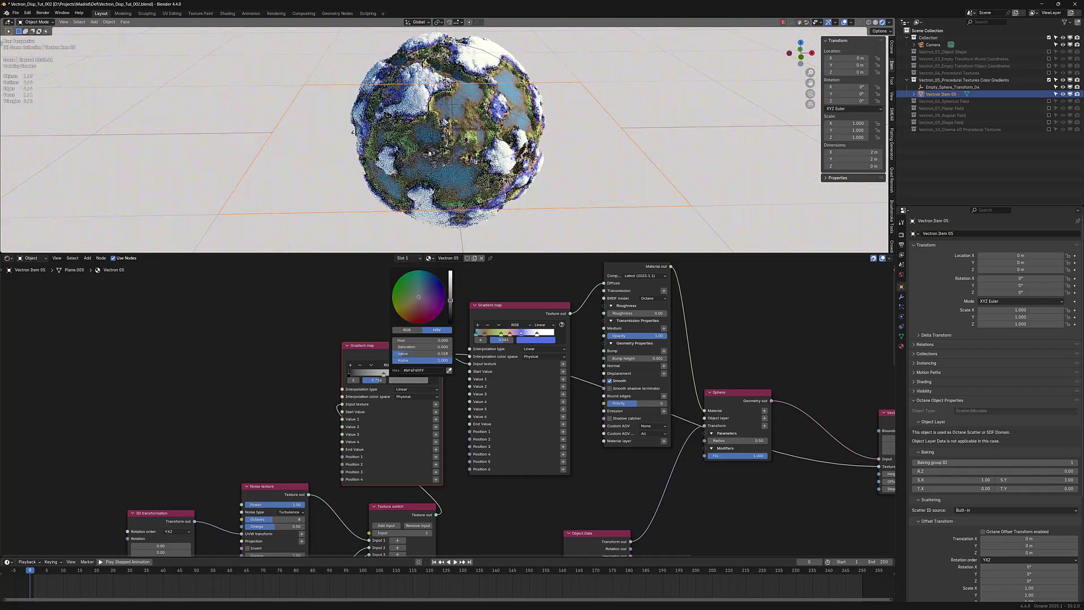
left_click_drag(384, 376, 372, 374)
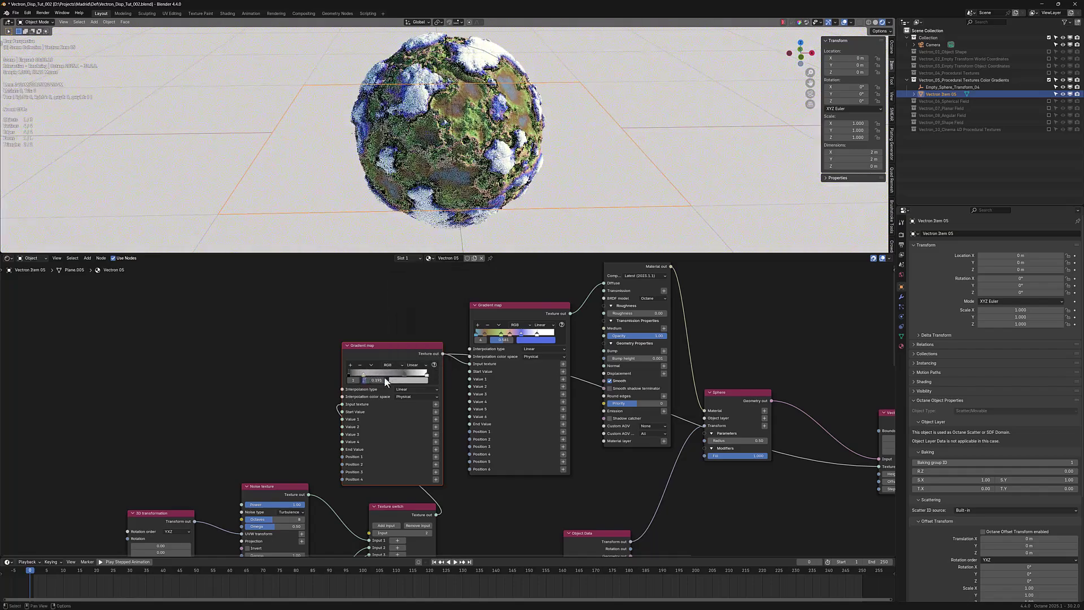
Raise the Vectron displacement height much higher for a rugged surface
middle_click_drag(504, 312, 501, 312)
middle_click_drag(605, 425, 510, 425)
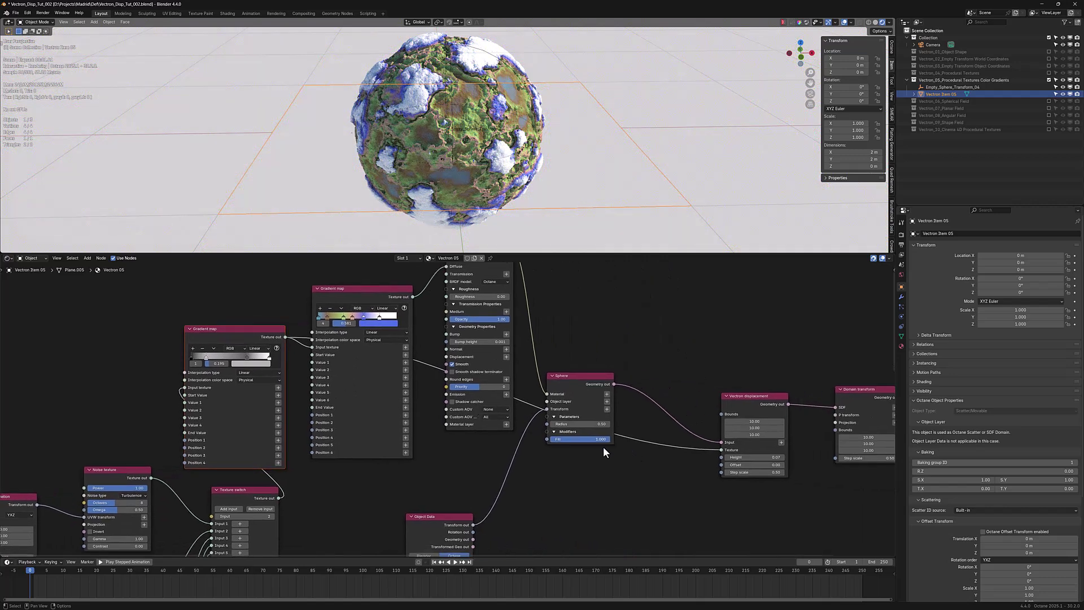
scroll(670, 469, "up", 3)
scroll(683, 472, "down", 2)
middle_click_drag(684, 472, 672, 486)
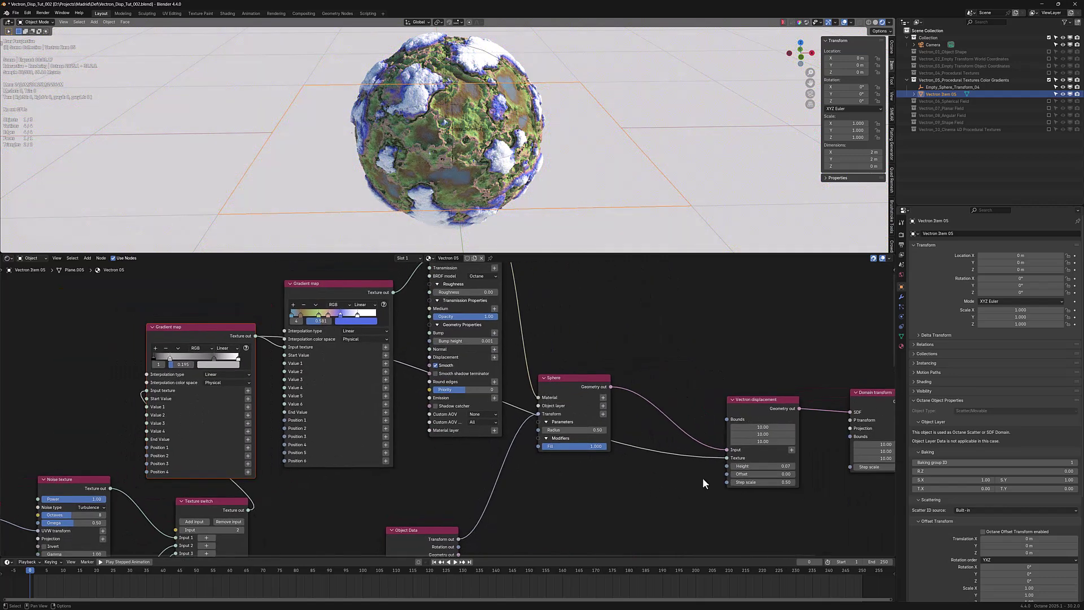
mouse_move(762, 466)
left_mouse_down()
mouse_move(775, 466)
mouse_move(755, 466)
left_mouse_up()
scroll(537, 174, "up", 2)
scroll(537, 174, "up", 3)
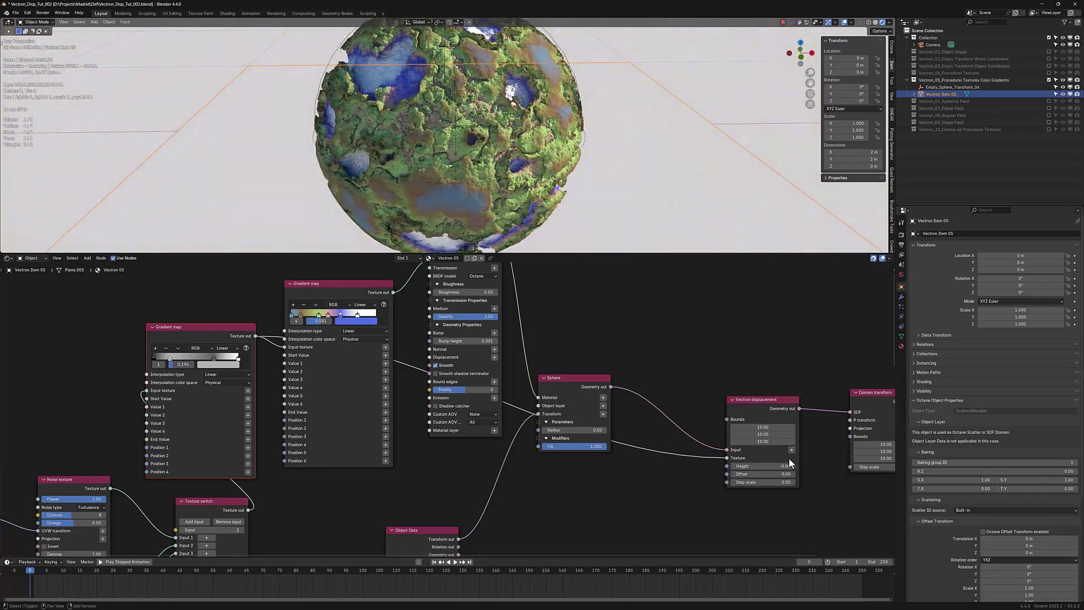
left_click_drag(759, 465, 784, 466)
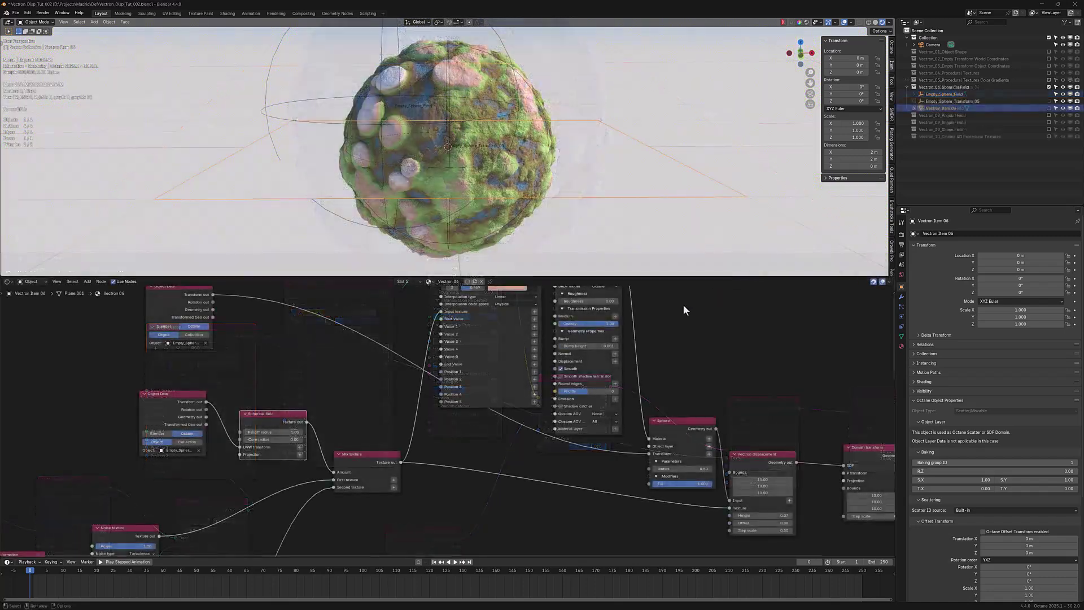
scroll(521, 432, "up", 3)
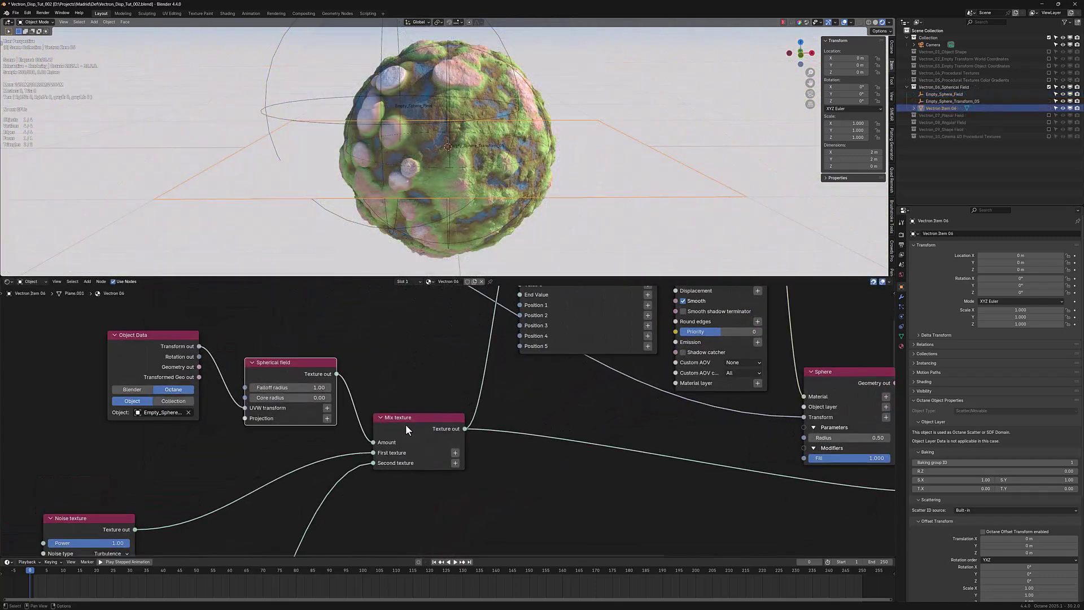
scroll(407, 458, "down", 2, "shift")
left_click_drag(371, 408, 363, 413)
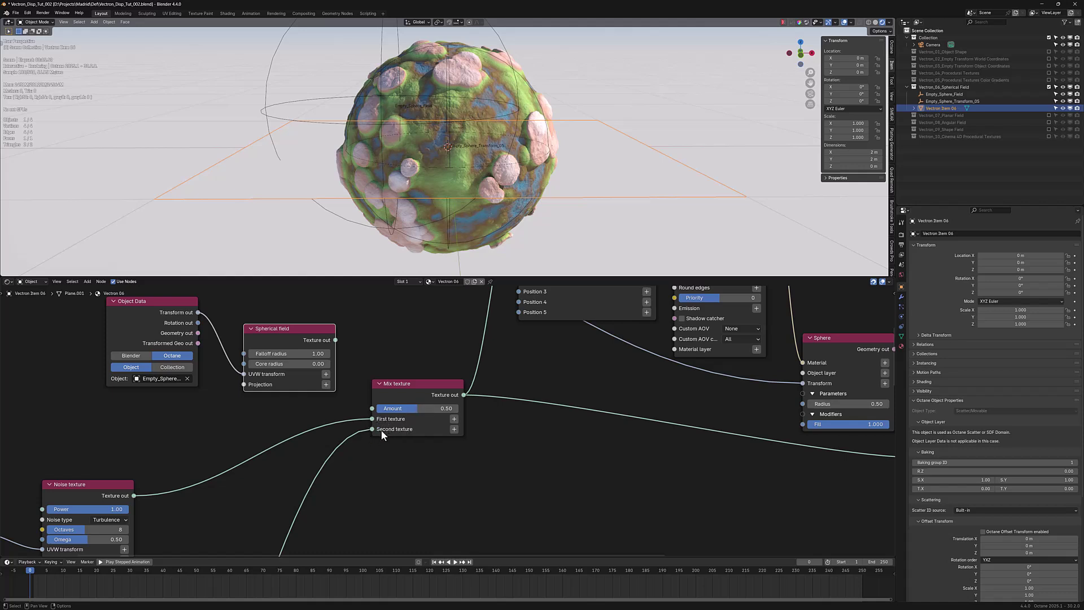
left_click(412, 407)
type("0.27")
key("Return")
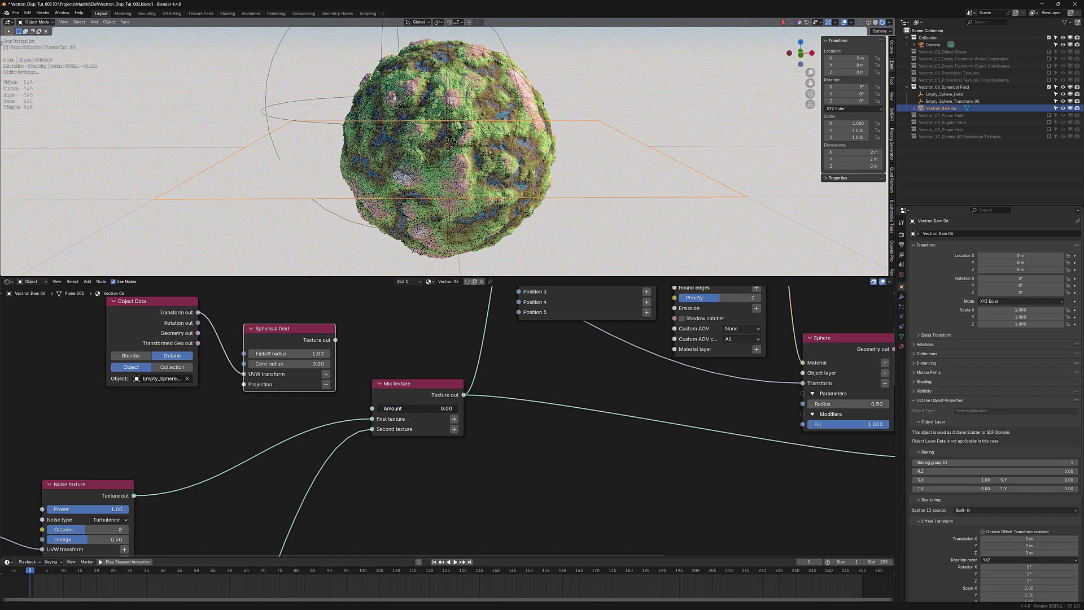
key("ctrl+z")
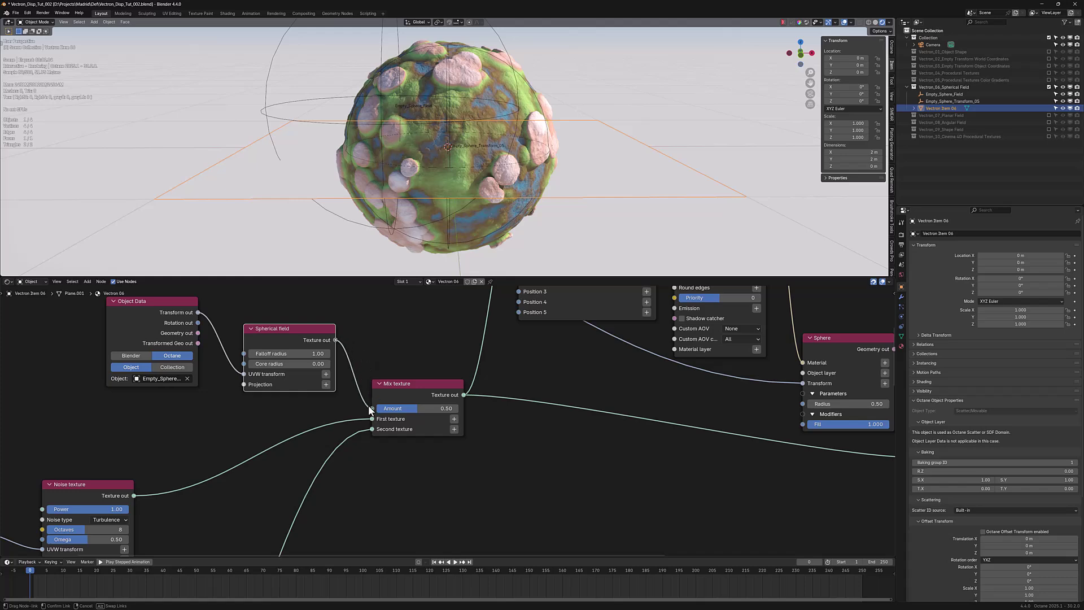
left_click_drag(371, 410, 372, 408)
middle_click_drag(382, 370, 407, 386)
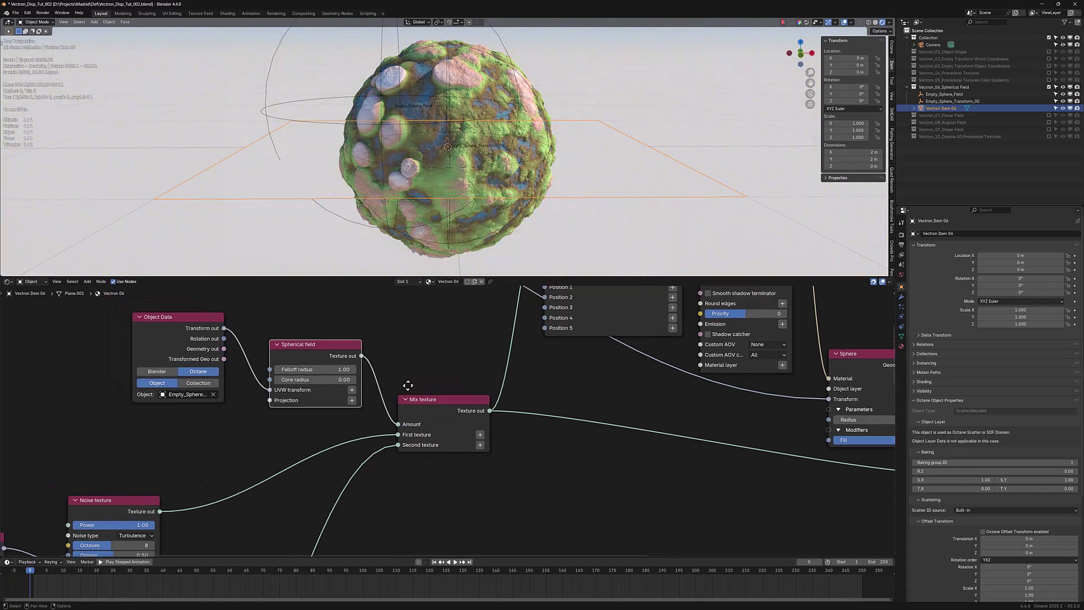
left_click(265, 111)
Move the sphere field empty, then raise the spherical field core radius to 0.73
key("g")
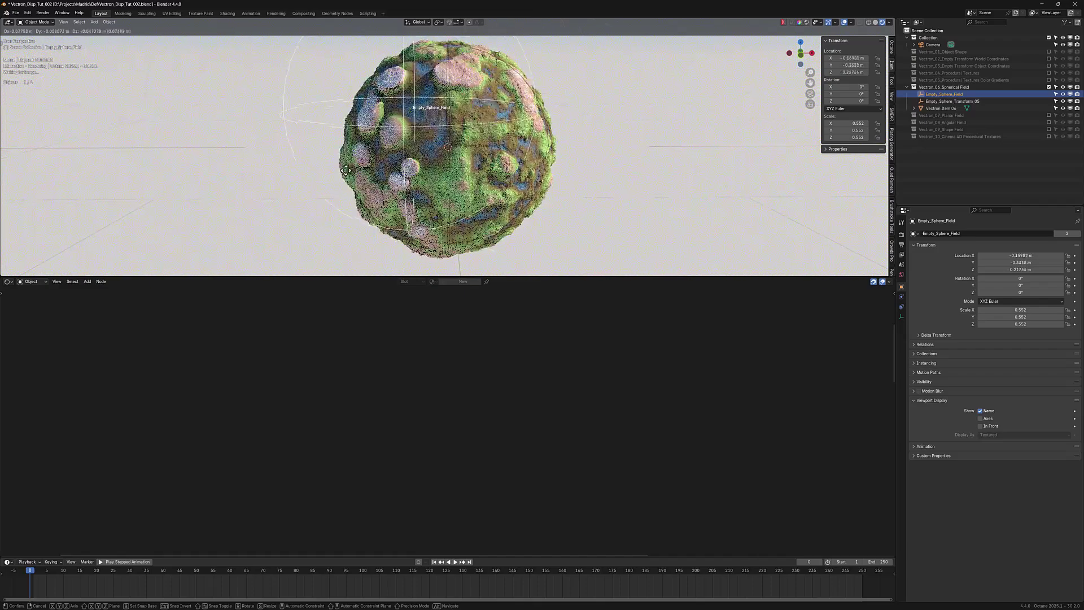
left_click(803, 154)
left_click(943, 108)
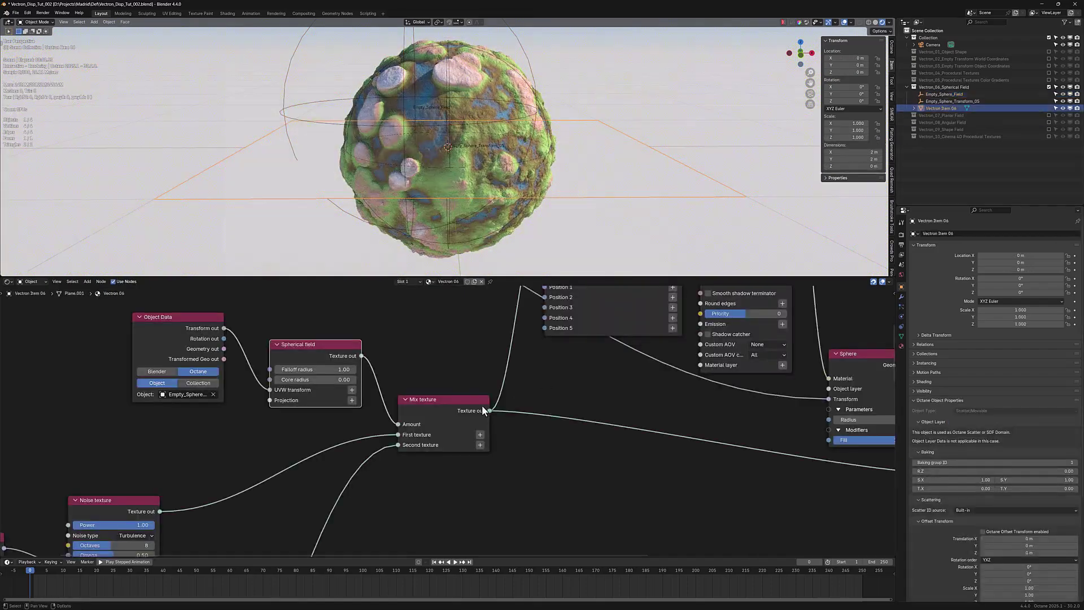
scroll(308, 389, "up", 1, "shift")
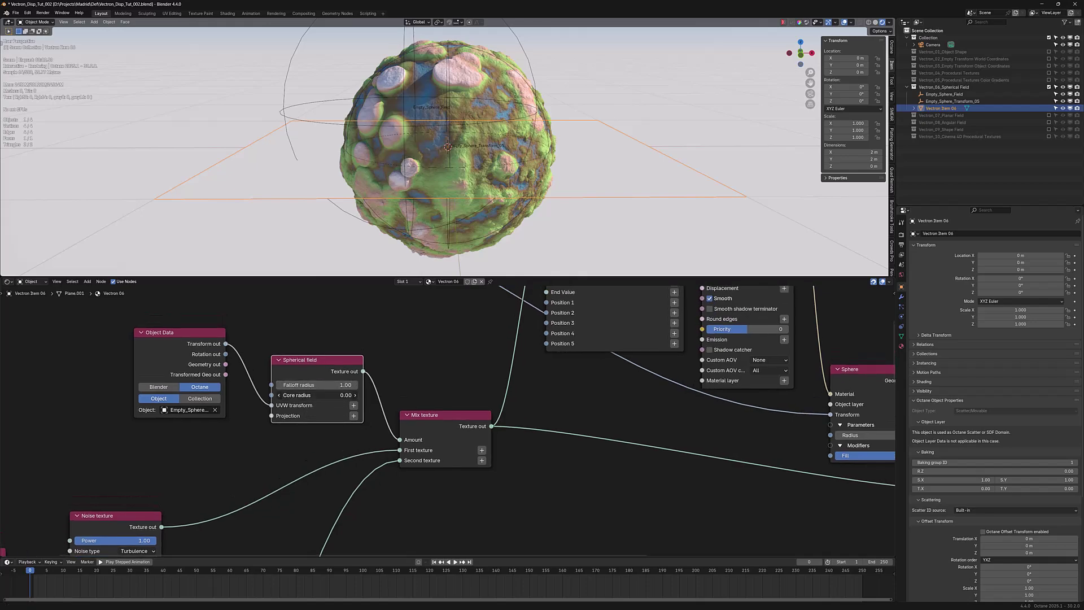
left_click_drag(307, 395, 333, 395)
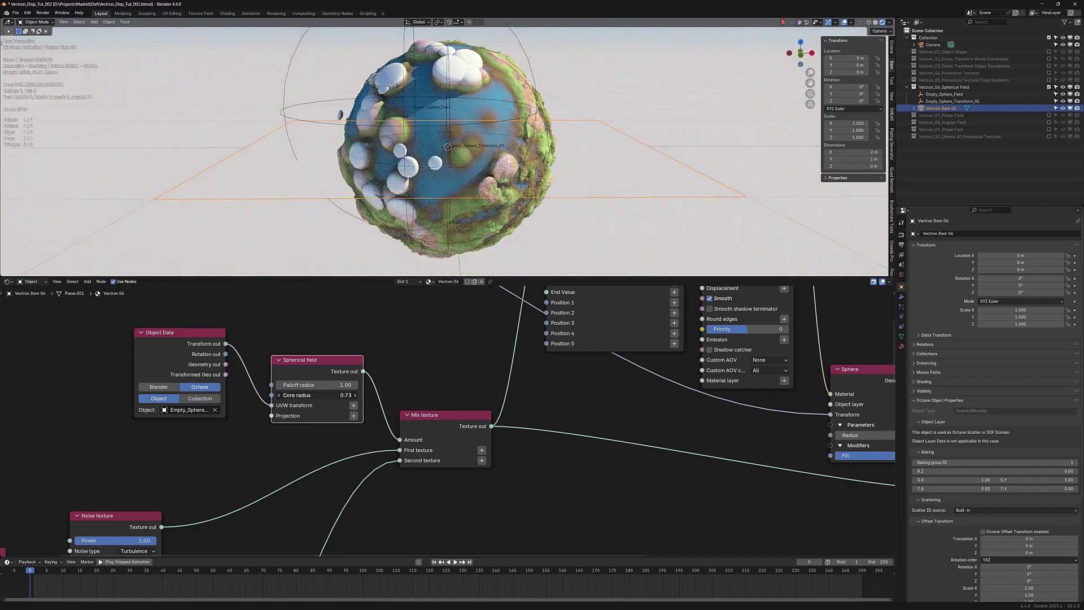
Reposition Empty_Sphere_Field twice and save the file
left_click(286, 102)
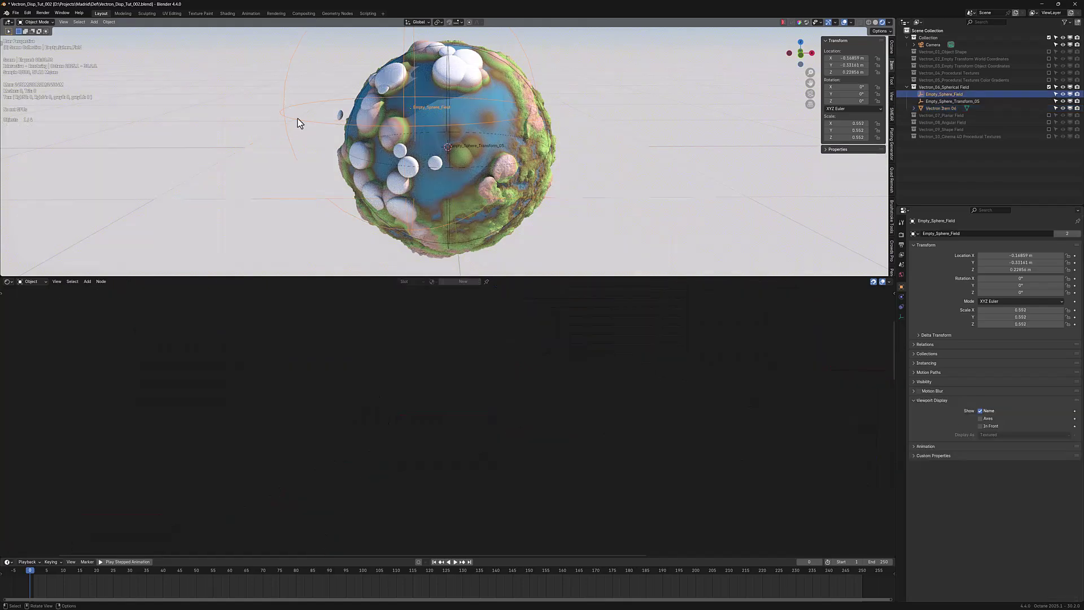
key("g")
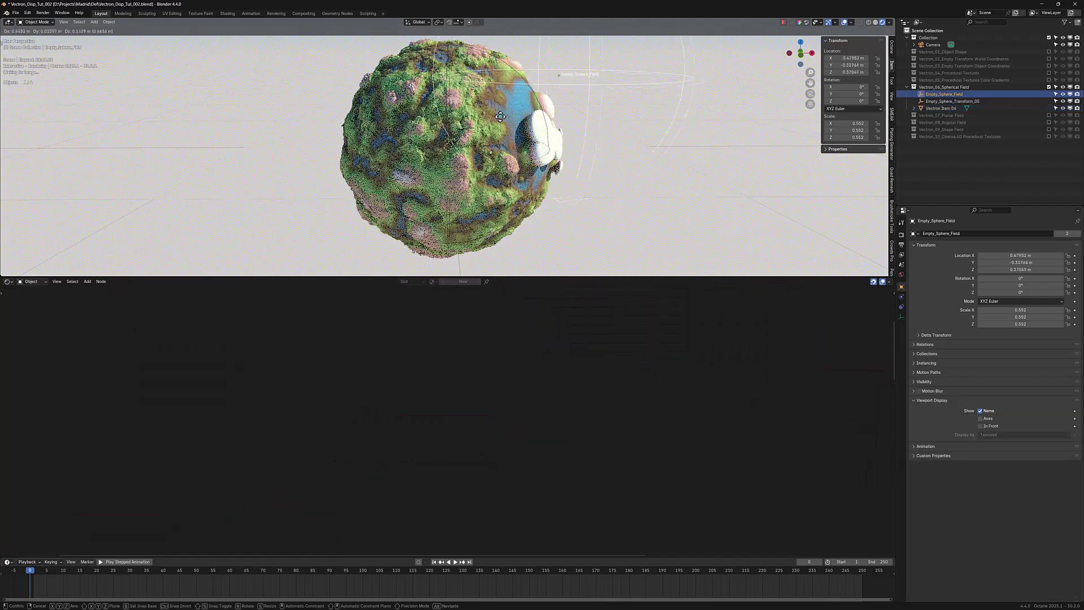
left_click(526, 118)
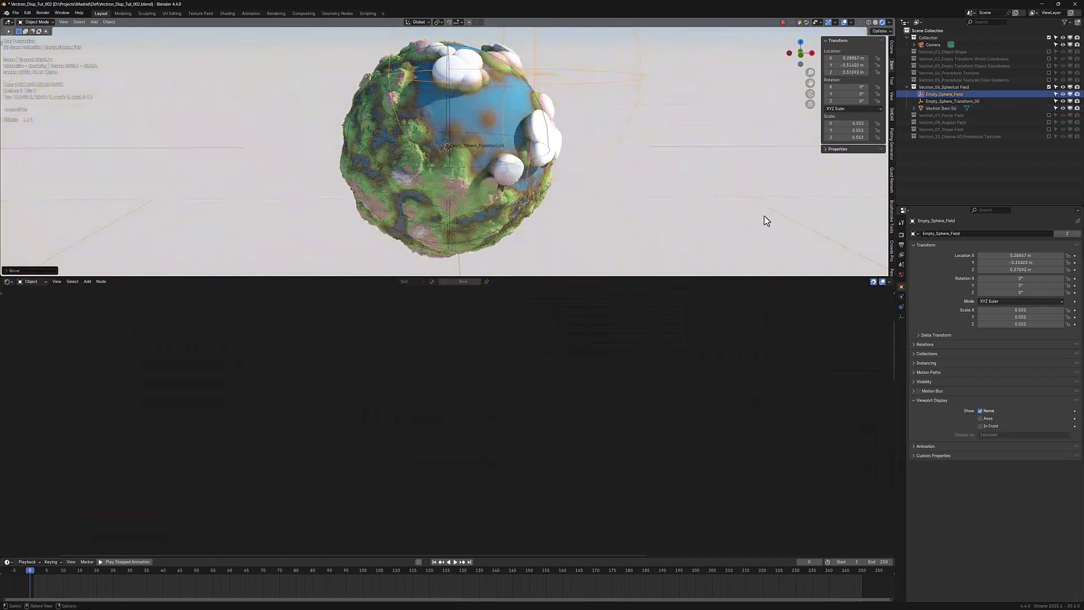
key("ctrl+s")
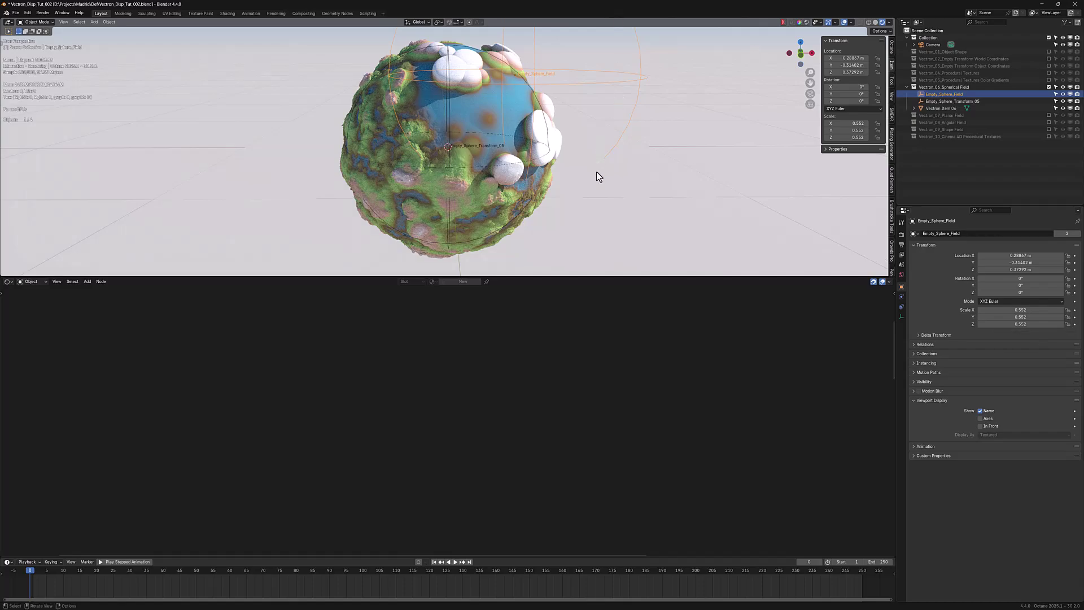
key("g")
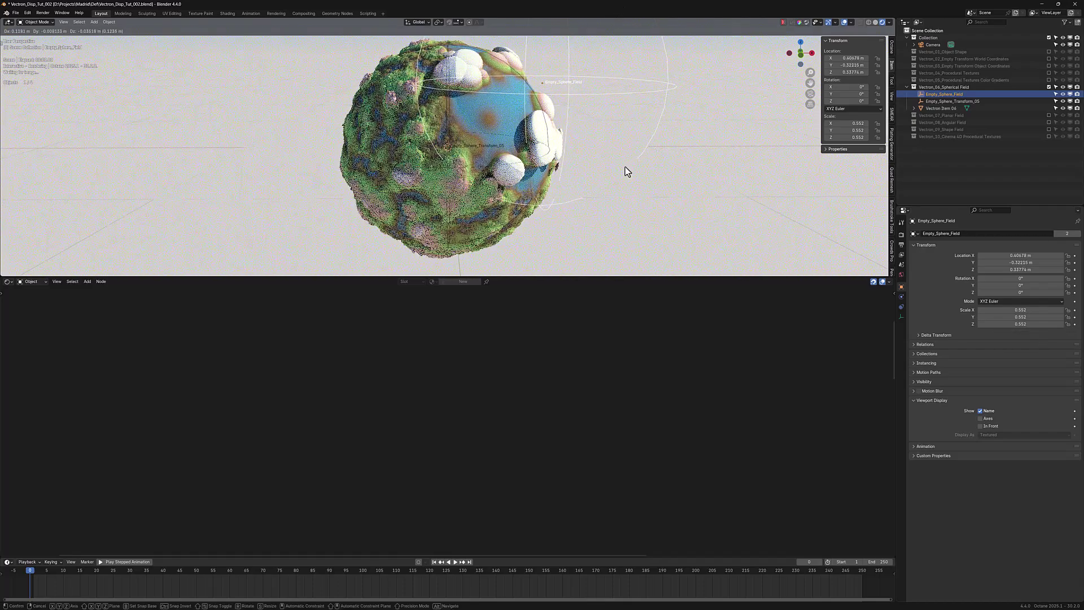
left_click(625, 172)
Stretch the sphere field empty along the X axis
key("s")
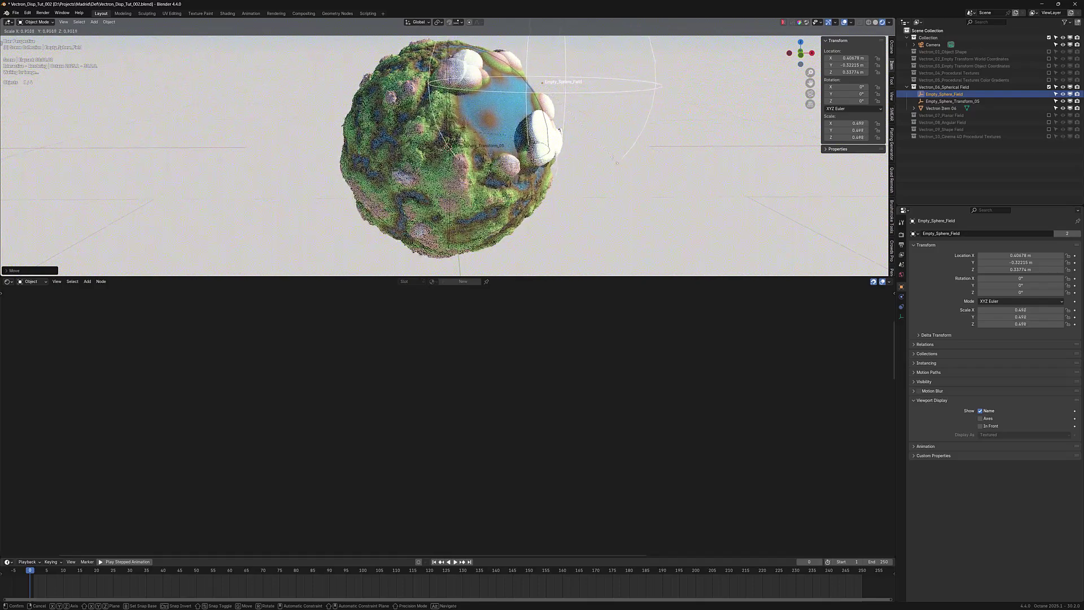
key("x")
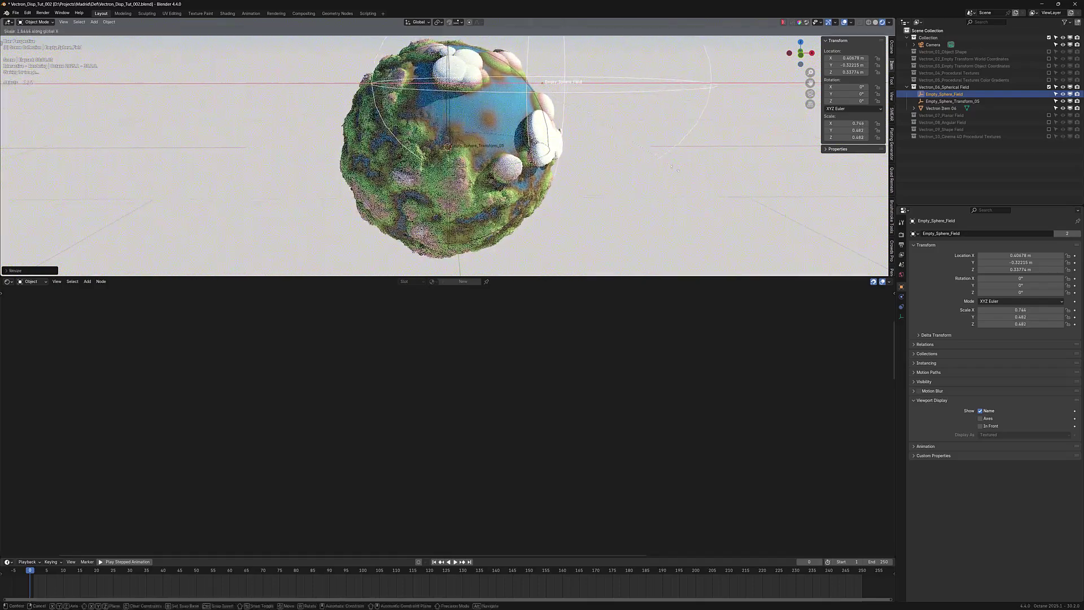
left_click(731, 150)
middle_click_drag(731, 149, 657, 179)
scroll(660, 181, "down", 3)
Rotate, rescale and move the sphere field empty to its final spot near the top
key("r")
key("r")
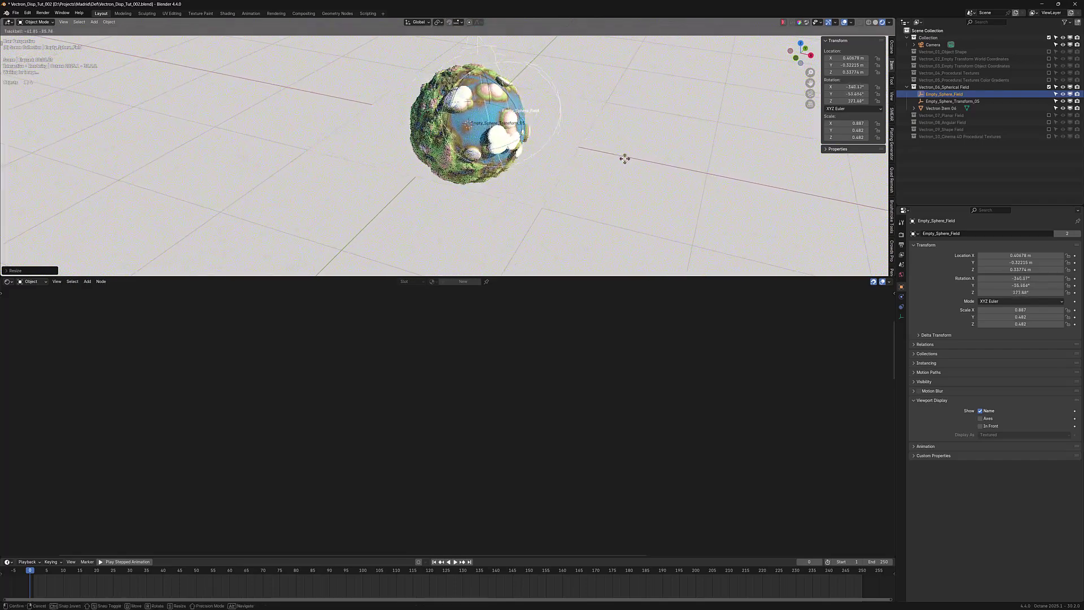
left_click(585, 127)
middle_click_drag(547, 161, 566, 147)
key("s")
left_click(633, 152)
key("g")
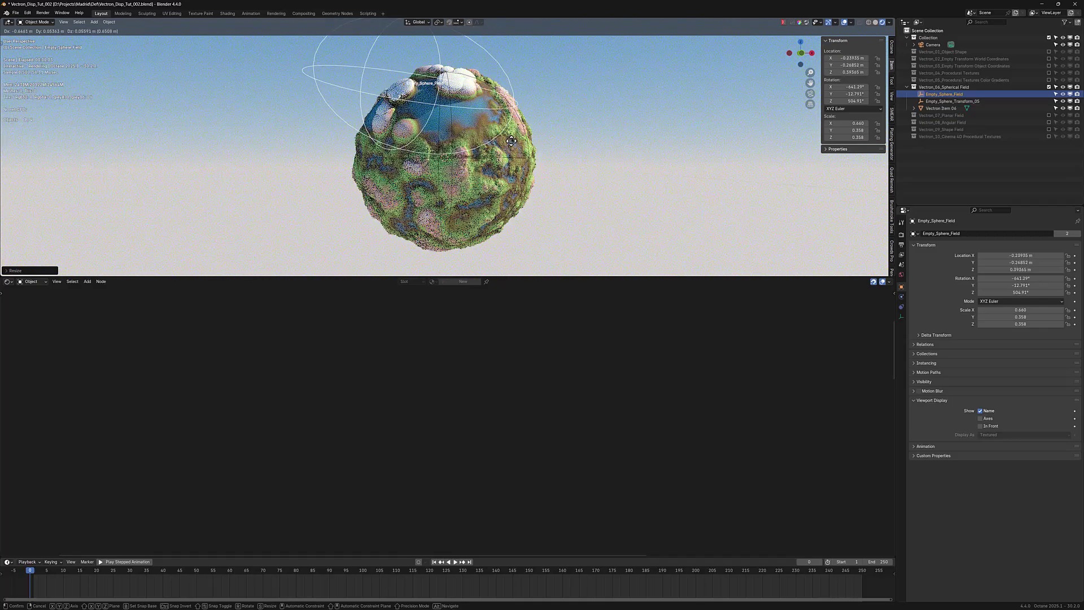
left_click(494, 168)
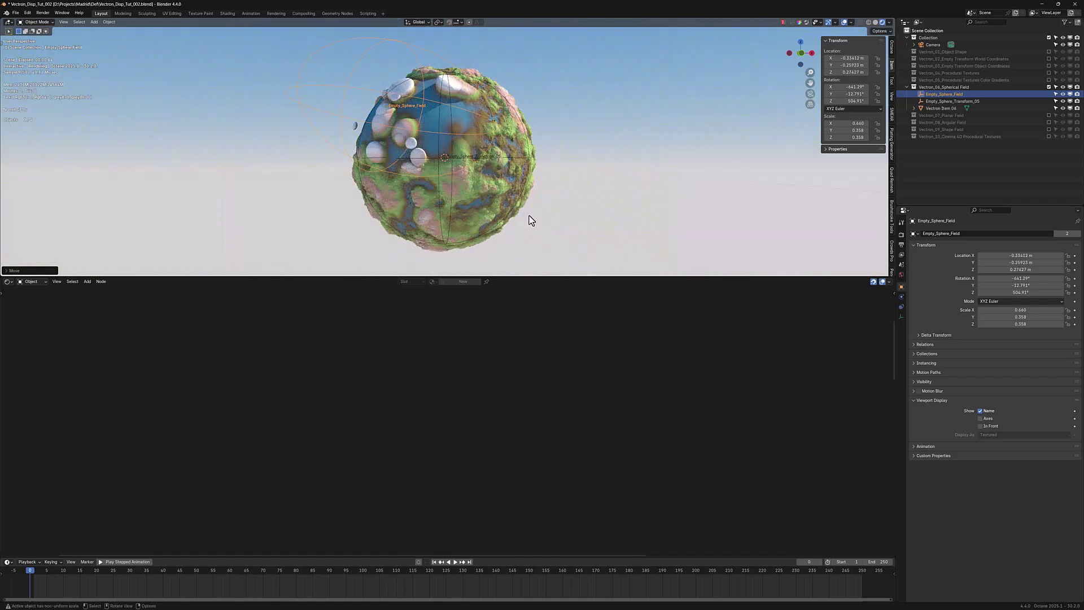
Select Vectron Item 06, adjust its displacement height and nudge the Gradient map node
left_click(938, 107)
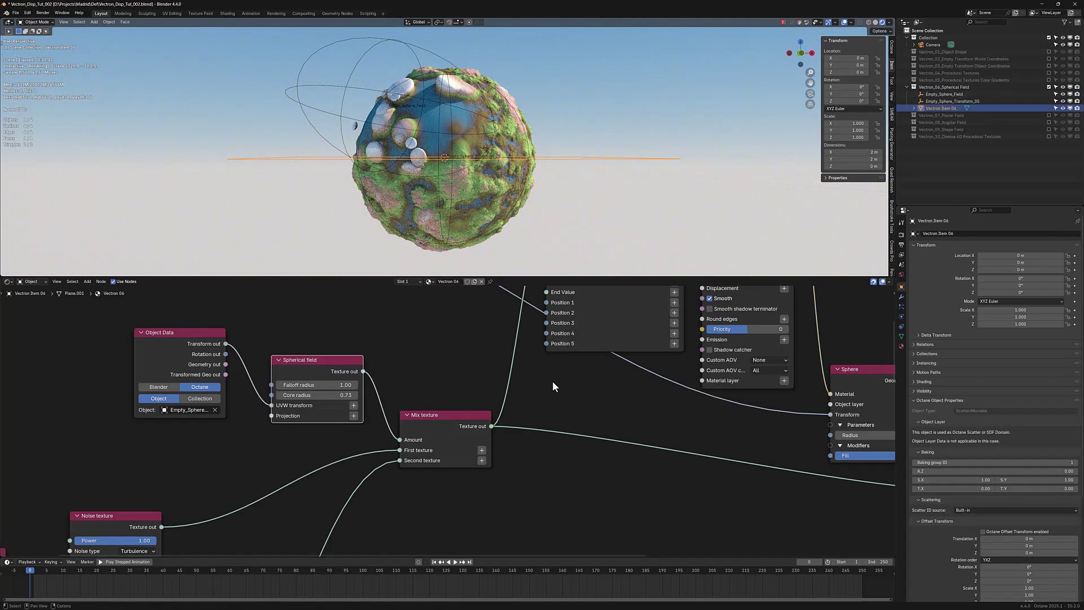
scroll(555, 380, "down", 2)
scroll(566, 380, "down", 2)
scroll(517, 398, "up", 1)
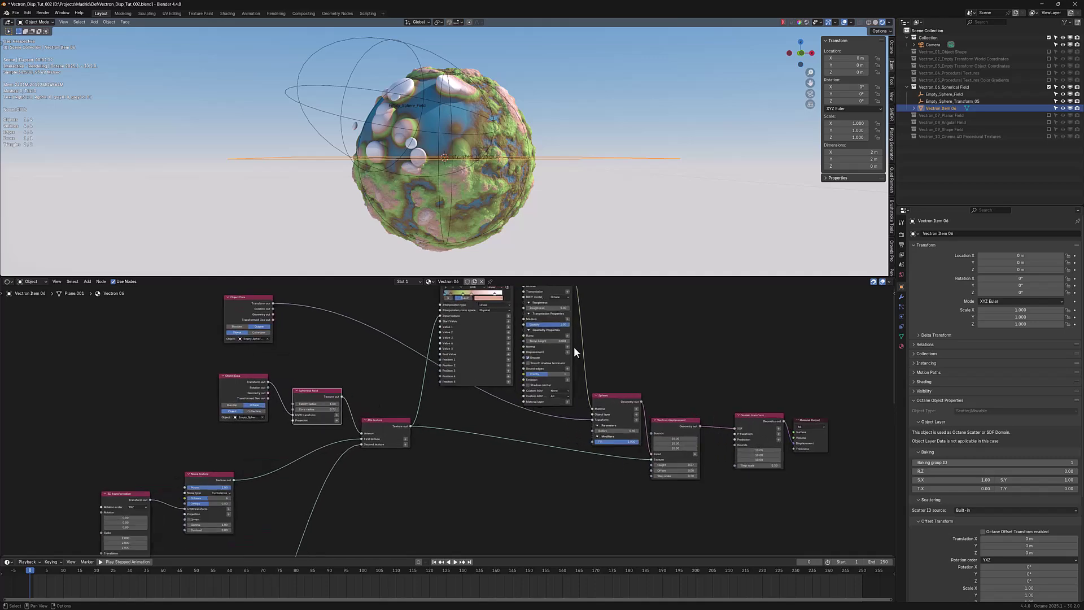
scroll(475, 449, "up", 1)
scroll(452, 463, "up", 1)
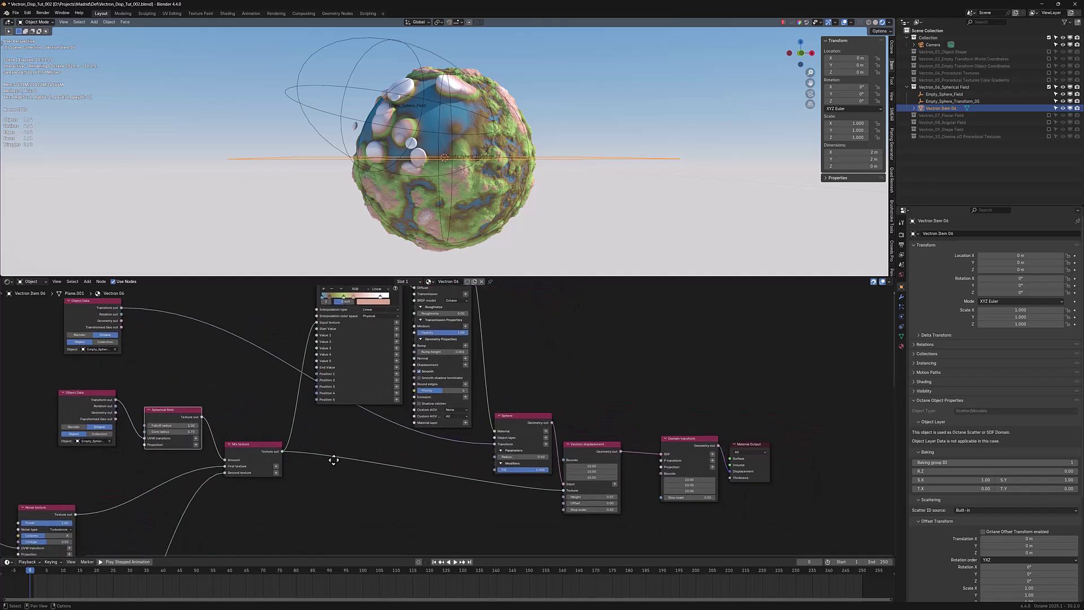
middle_click_drag(319, 448, 274, 484)
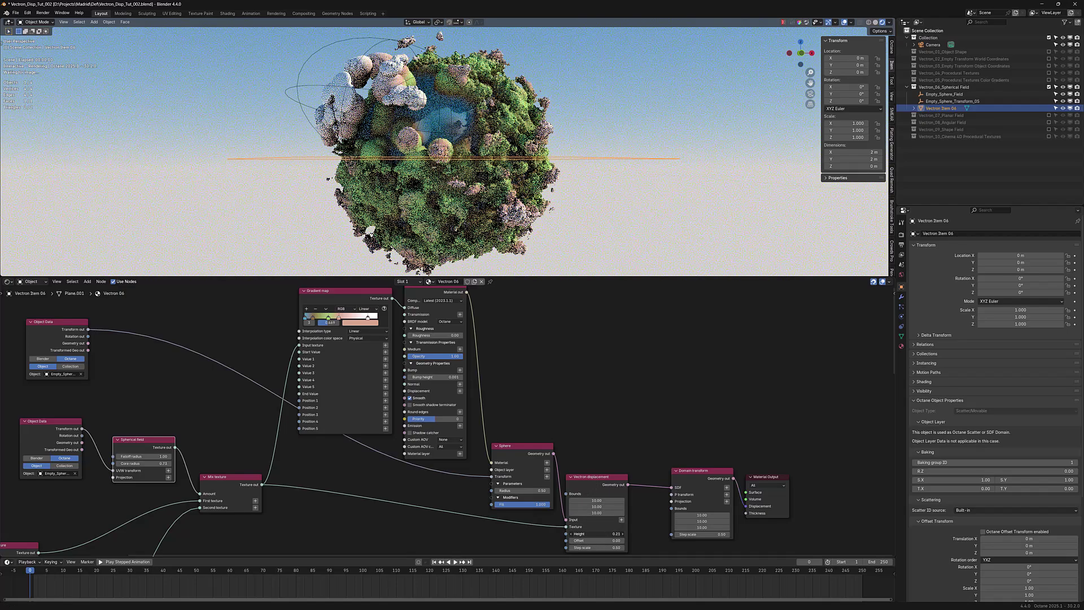
left_click_drag(585, 531, 598, 532)
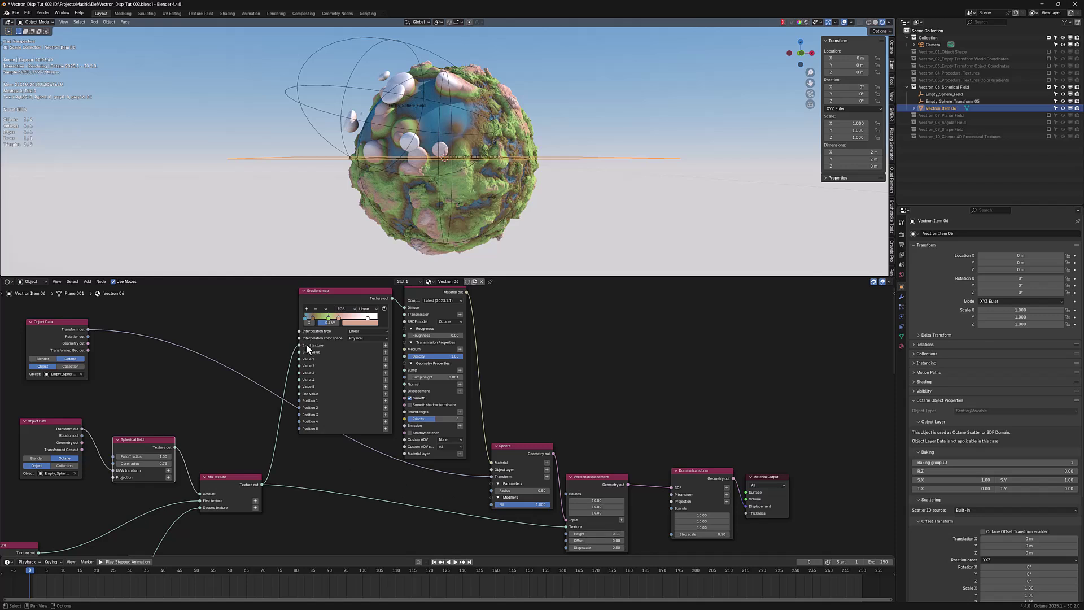
left_click_drag(345, 290, 331, 297)
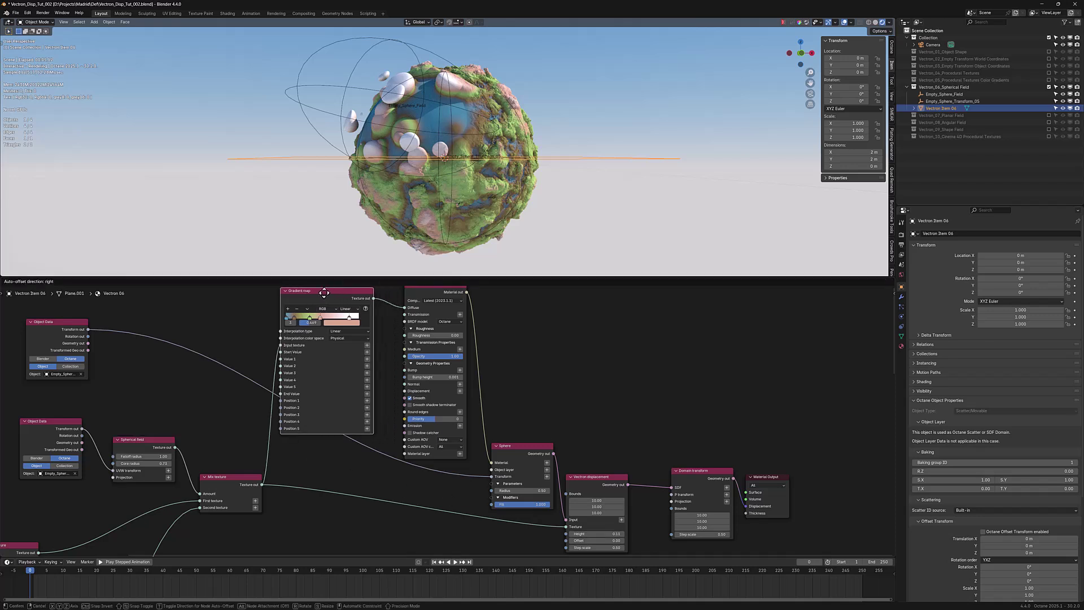
scroll(391, 370, "down", 2)
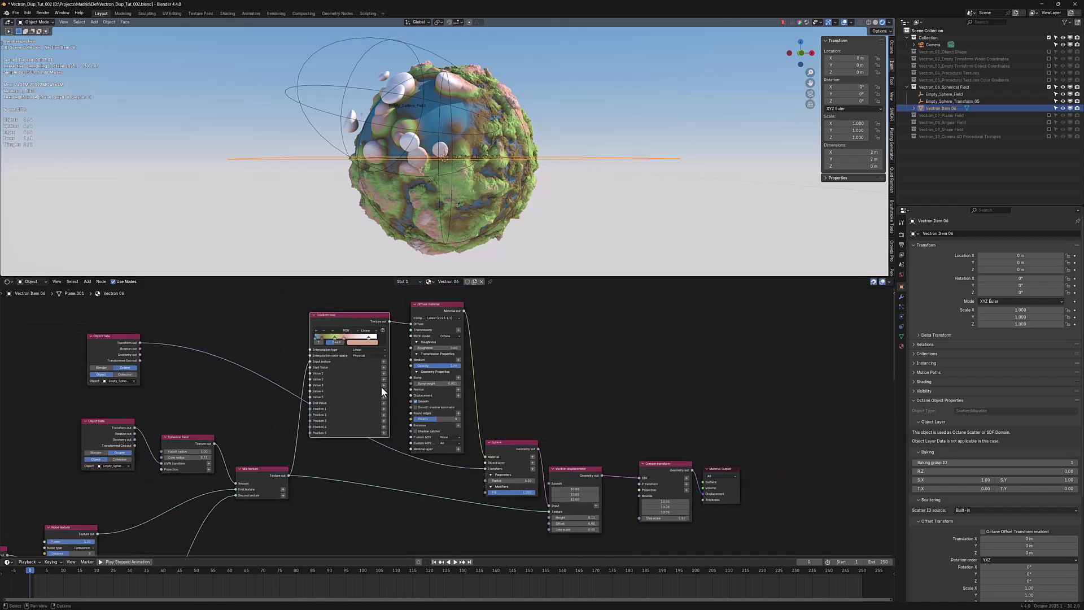
Remove a link from the mix texture and start scaling the sphere field empty
middle_click_drag(379, 389, 465, 429)
middle_click_drag(447, 492, 359, 461)
scroll(359, 460, "down", 1)
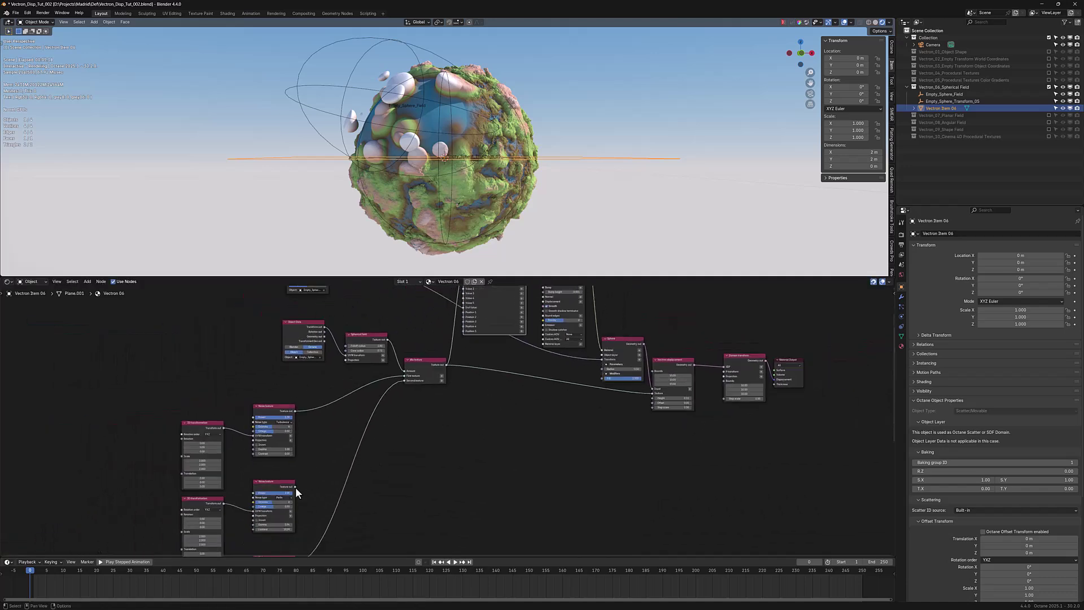
left_click_drag(405, 381, 387, 407)
left_click_drag(319, 132, 461, 186)
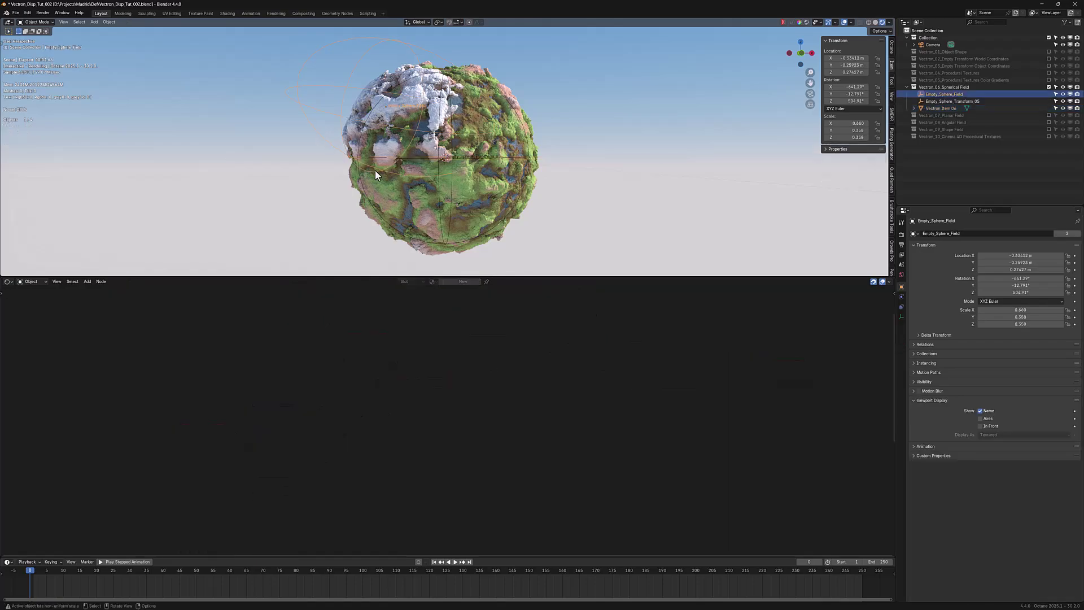
key("s")
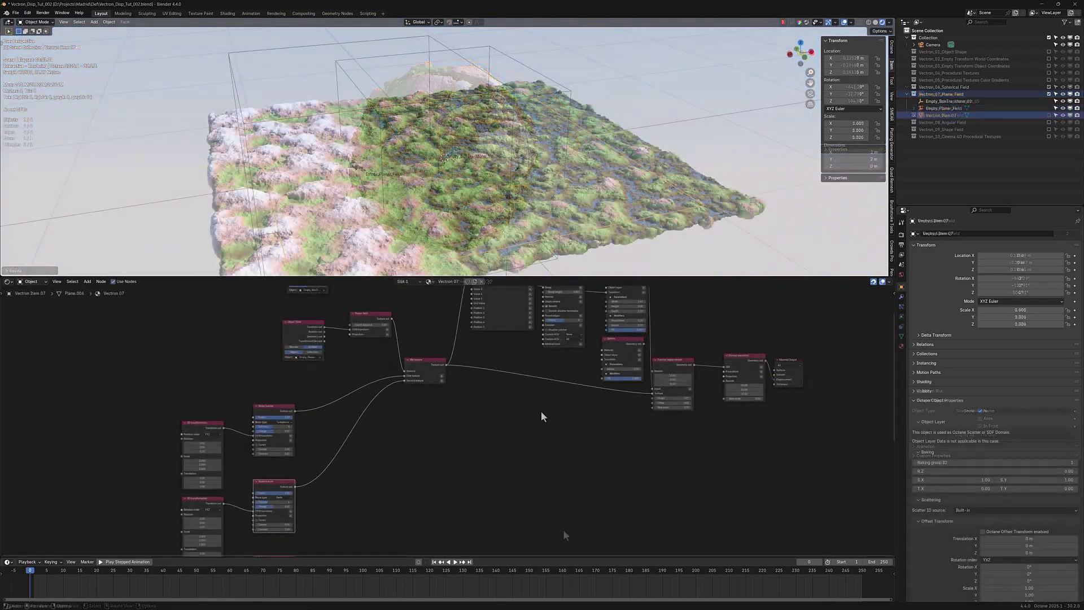
scroll(541, 410, "up", 2)
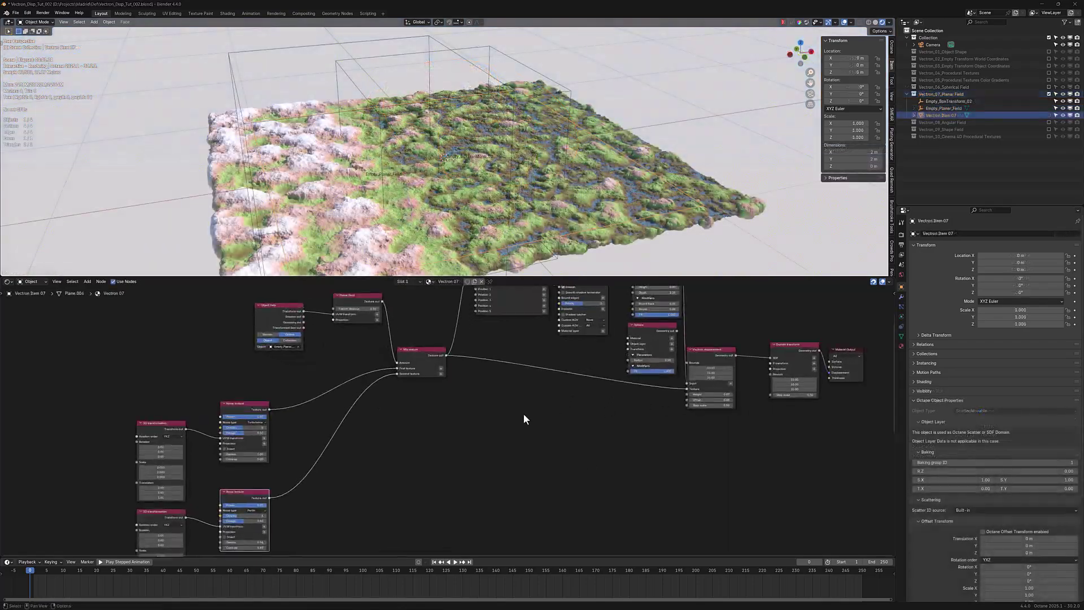
scroll(526, 413, "up", 2)
scroll(489, 455, "up", 2)
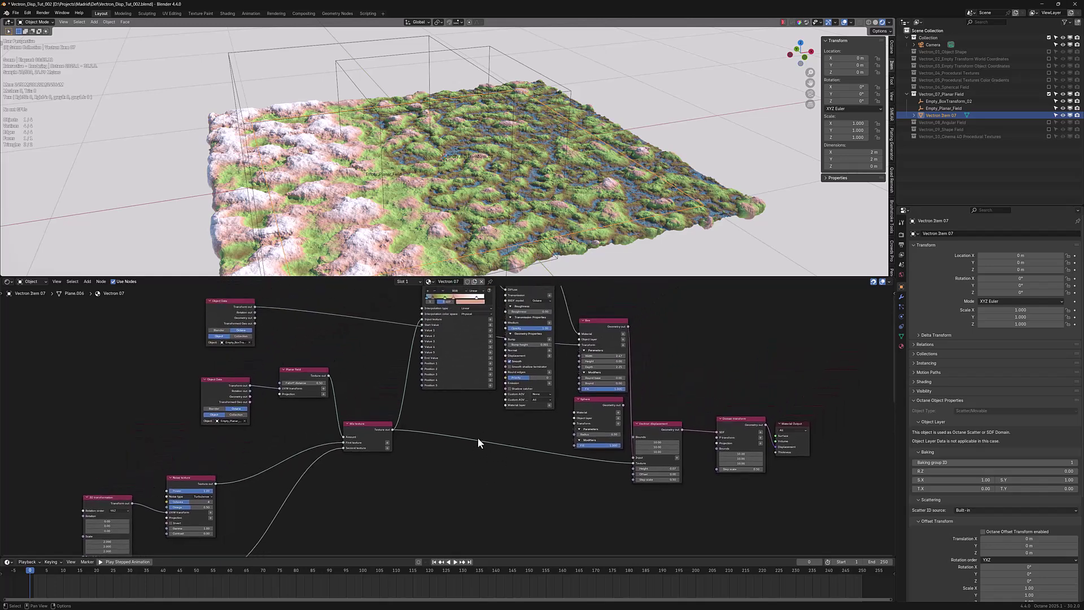
scroll(472, 451, "up", 1)
scroll(363, 411, "up", 1)
scroll(243, 395, "up", 1)
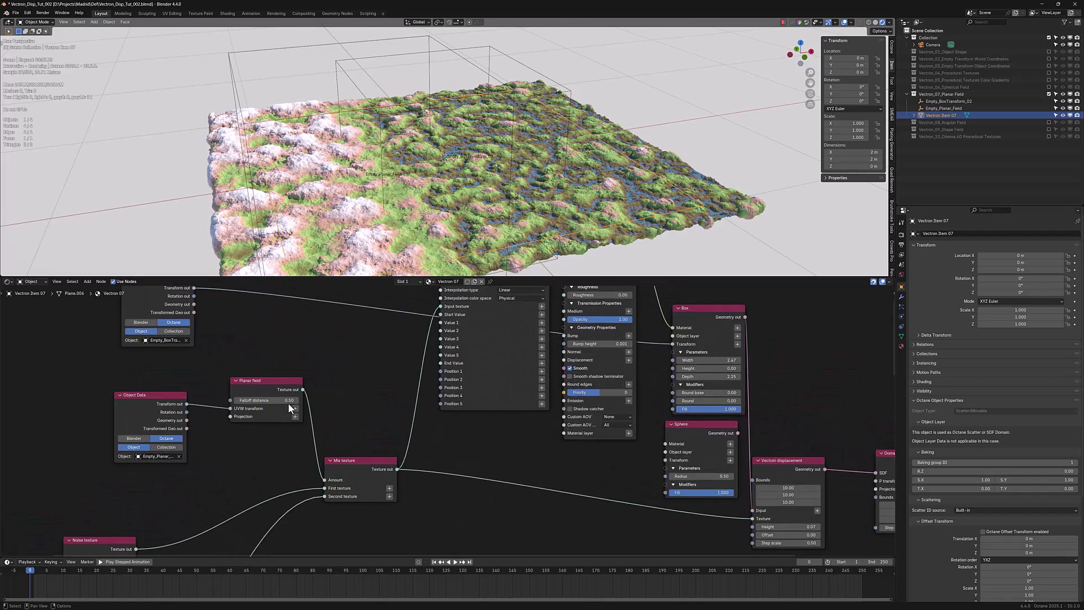
Select the planar field empty and move it to a new position
middle_click_drag(330, 136, 351, 97)
left_click(413, 155)
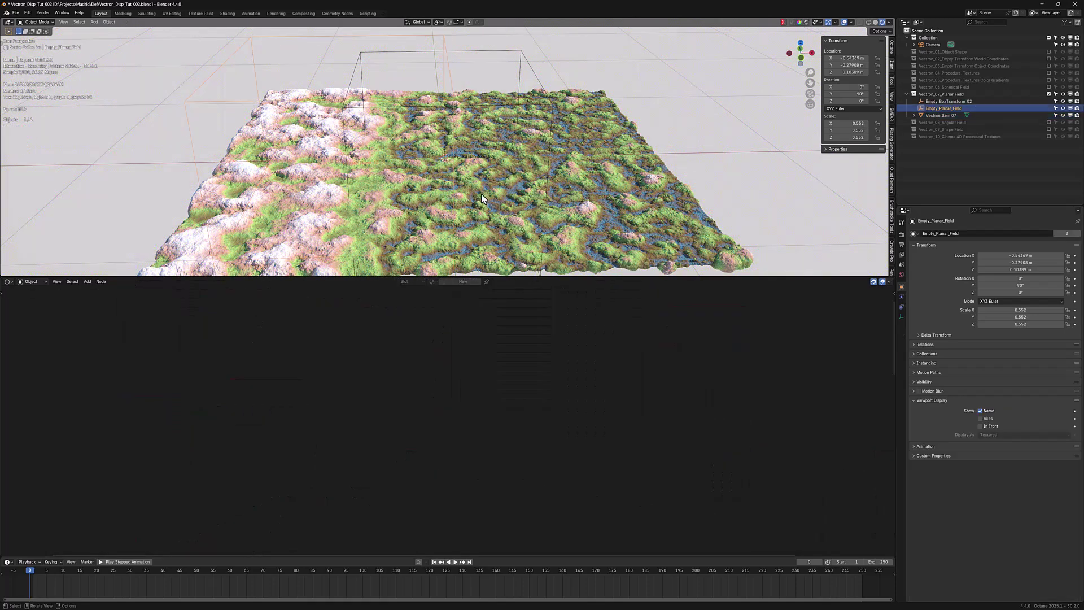
key("g")
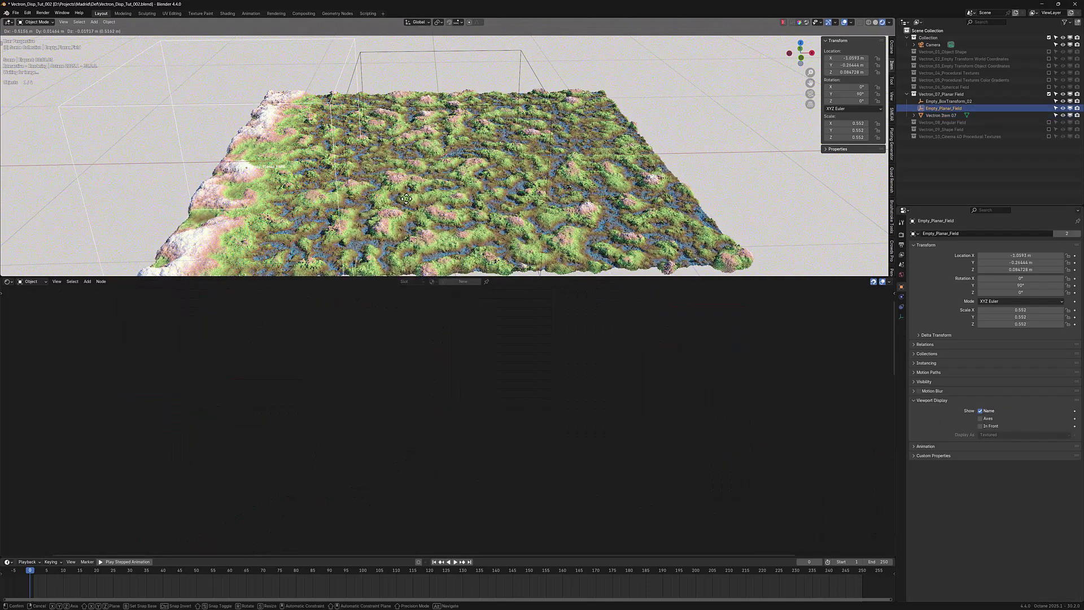
left_click(538, 203)
Rotate the planar field empty about Z and scale it along X
key("r")
key("z")
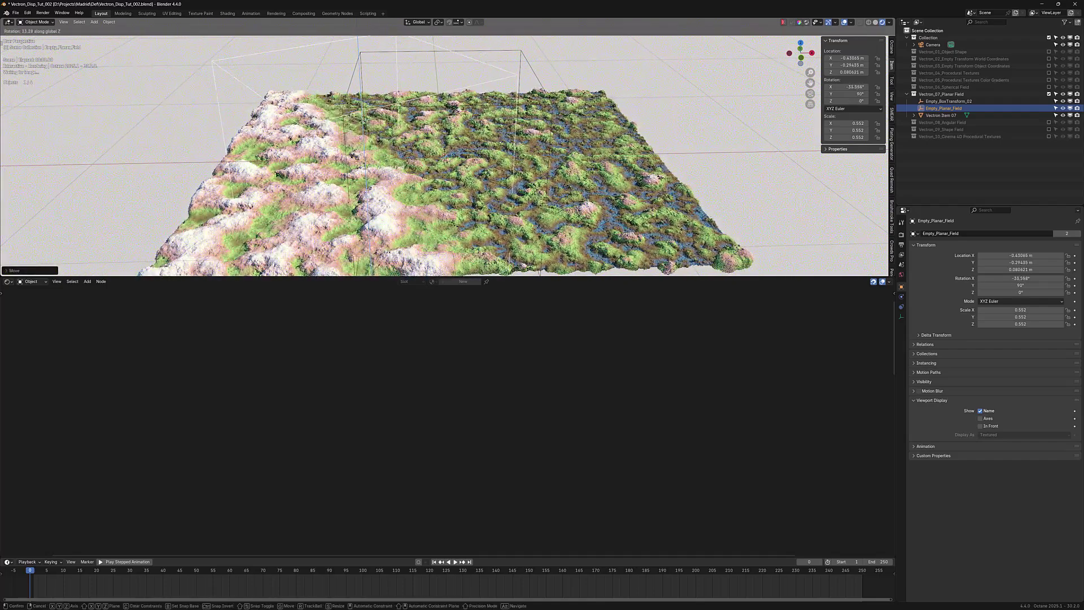
key("Return")
key("s")
key("x")
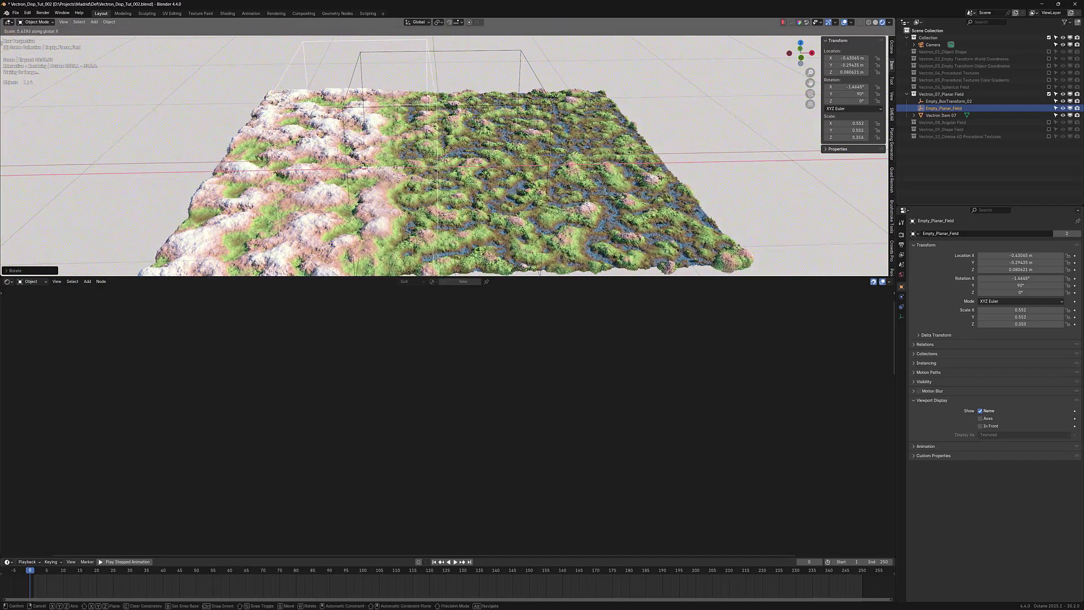
key("Return")
Tune the planar field falloff distance and raise the terrain's displacement height
left_click(938, 115)
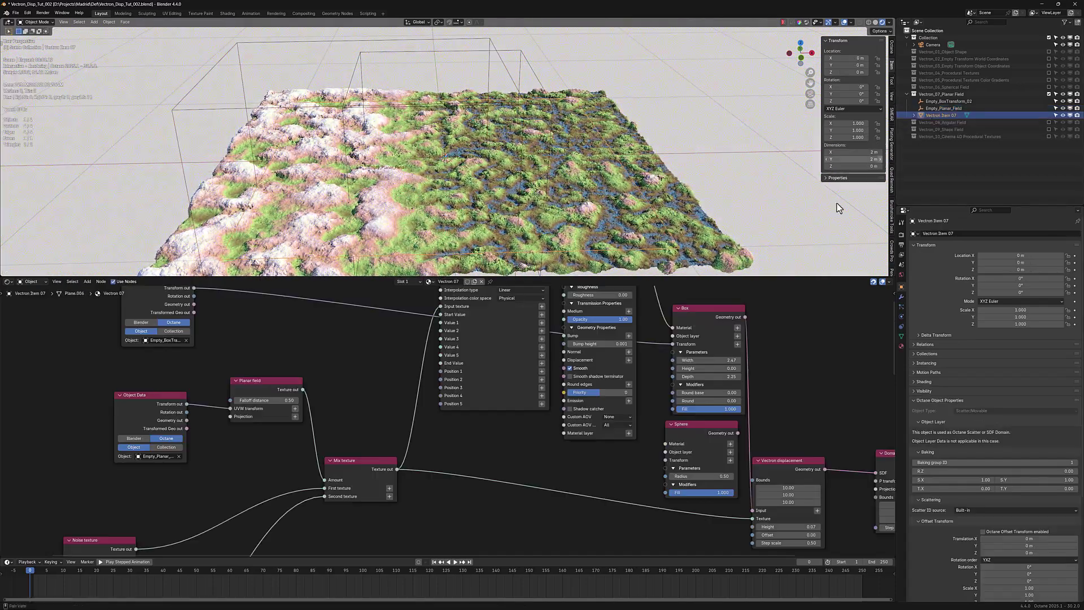
left_click_drag(248, 396, 204, 397)
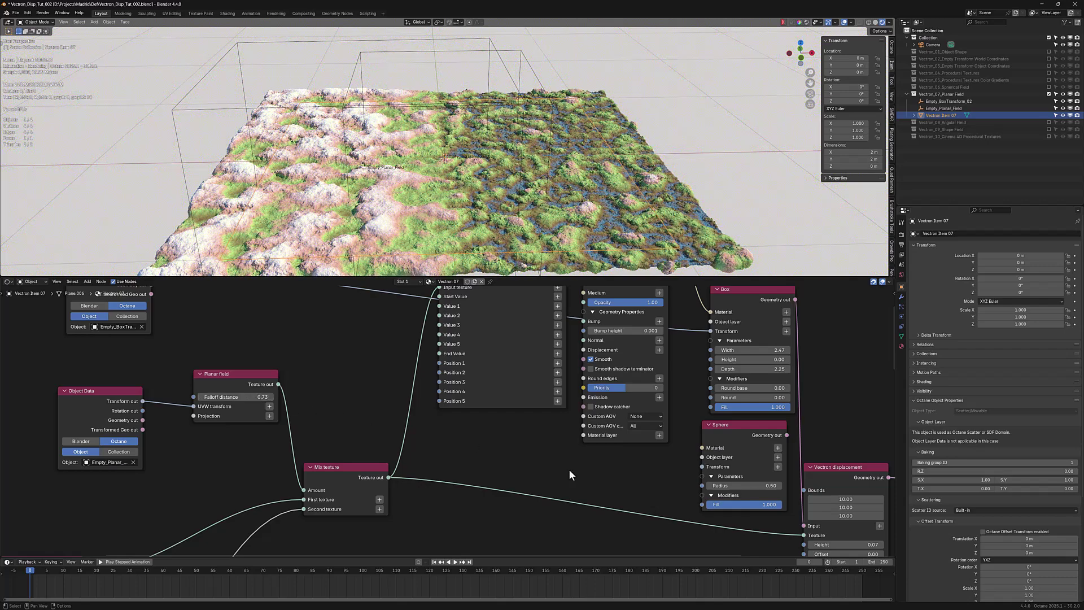
middle_click_drag(763, 500, 771, 472)
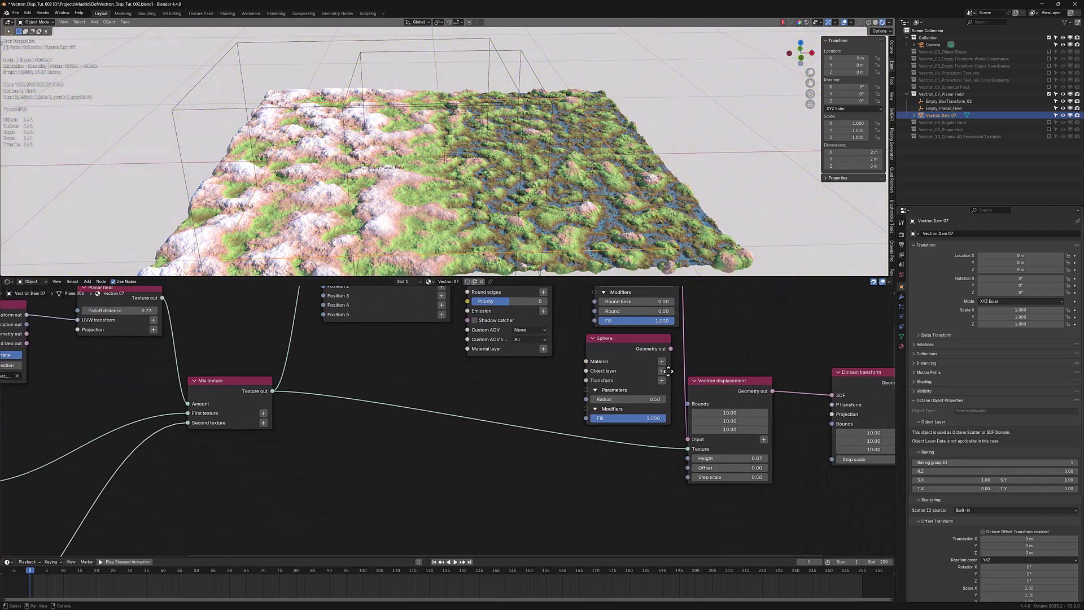
left_click_drag(762, 471, 702, 460)
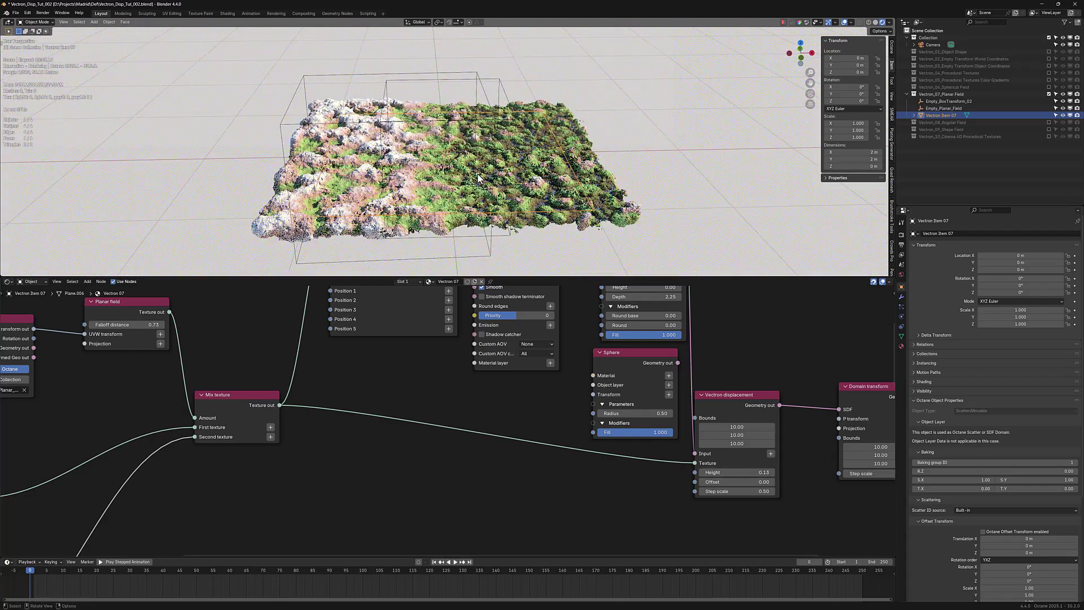
middle_click_drag(381, 355, 551, 464)
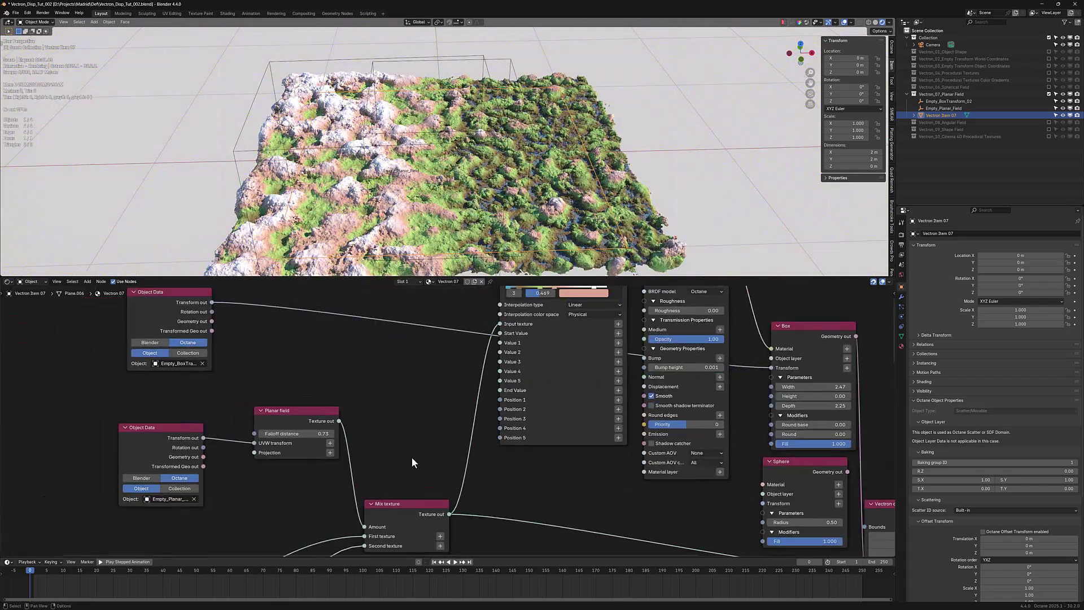
left_click_drag(293, 432, 280, 433)
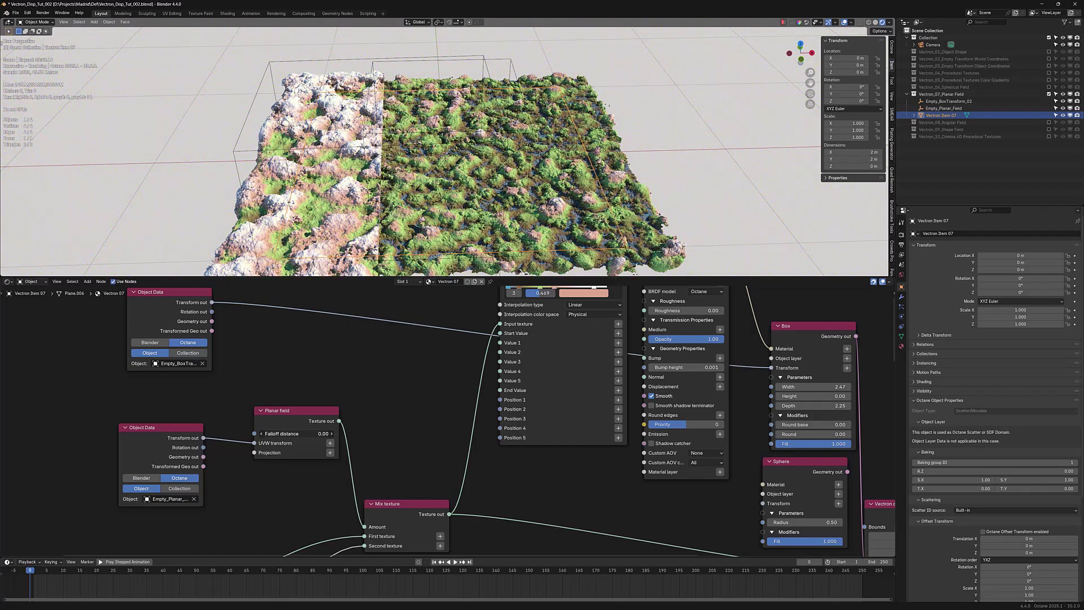
Reselect the planar field empty and shift it to another spot
left_click(237, 158)
key("g")
key("z")
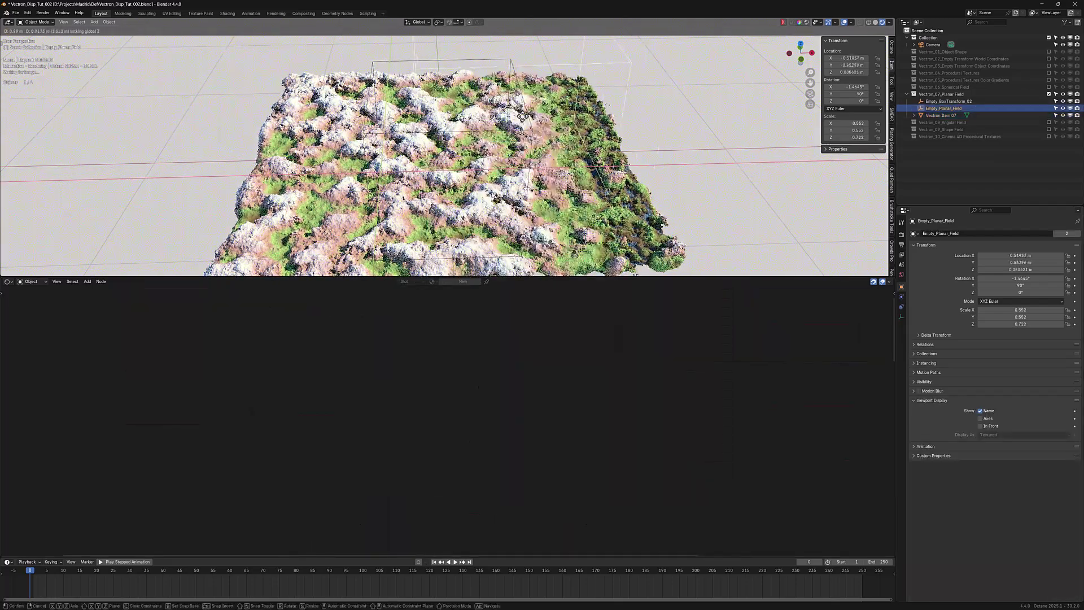
left_click(902, 352)
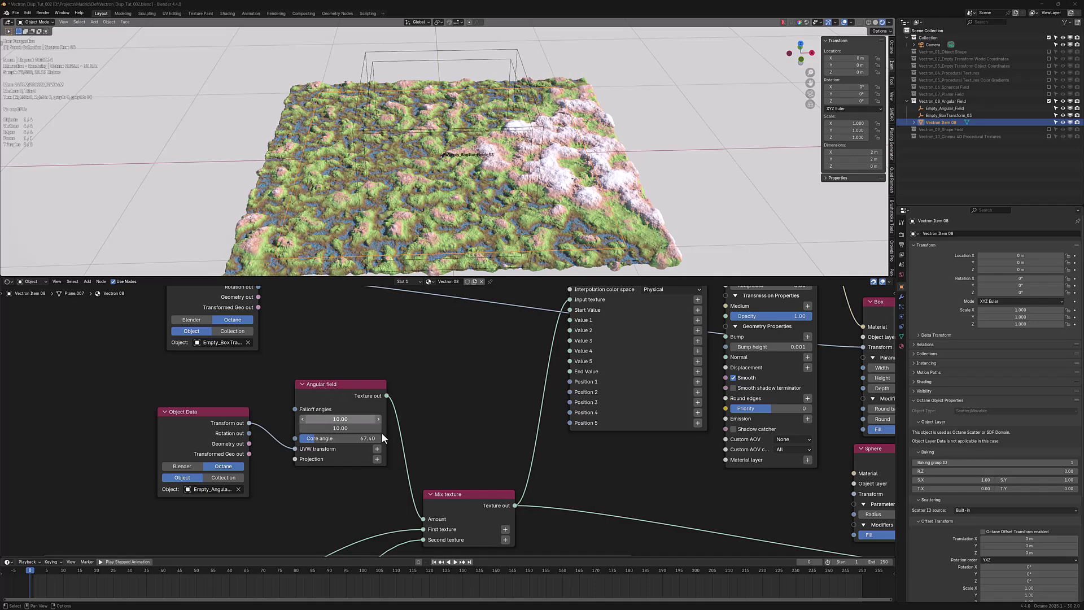
Adjust the angular field core angle and set the falloff angles to about 19.2 and 17.2
mouse_move(310, 438)
left_mouse_down()
mouse_move(365, 438)
mouse_move(309, 438)
left_mouse_up()
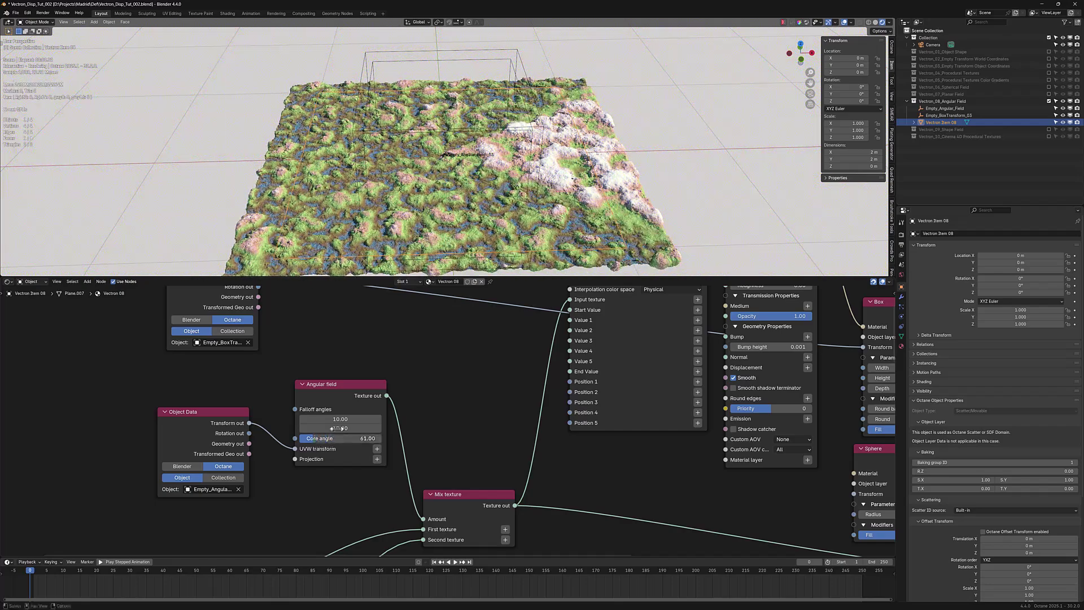
left_click_drag(340, 419, 318, 418)
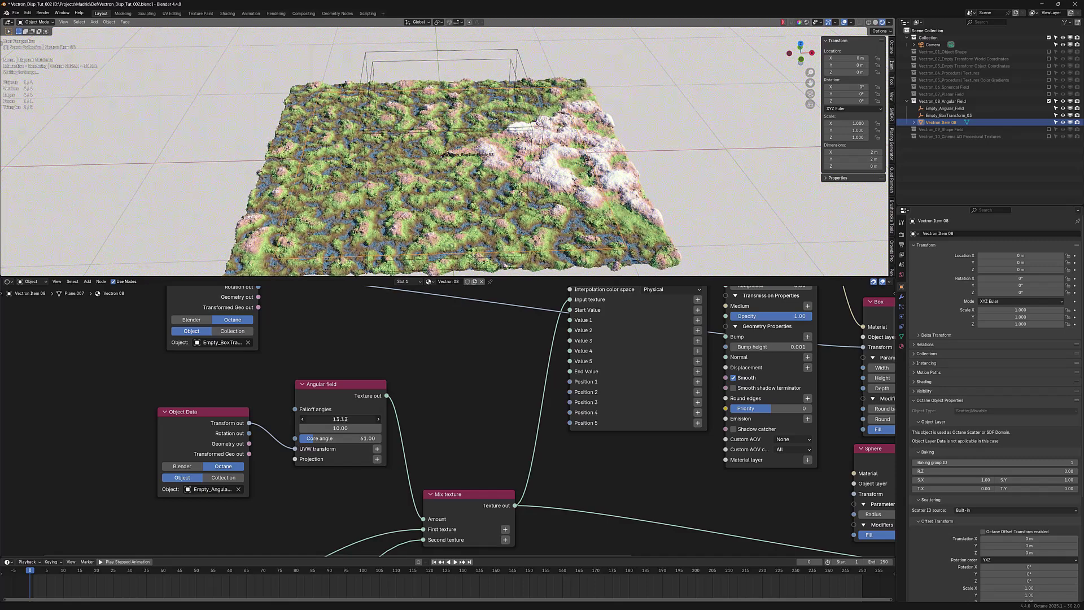
left_click_drag(340, 419, 347, 419)
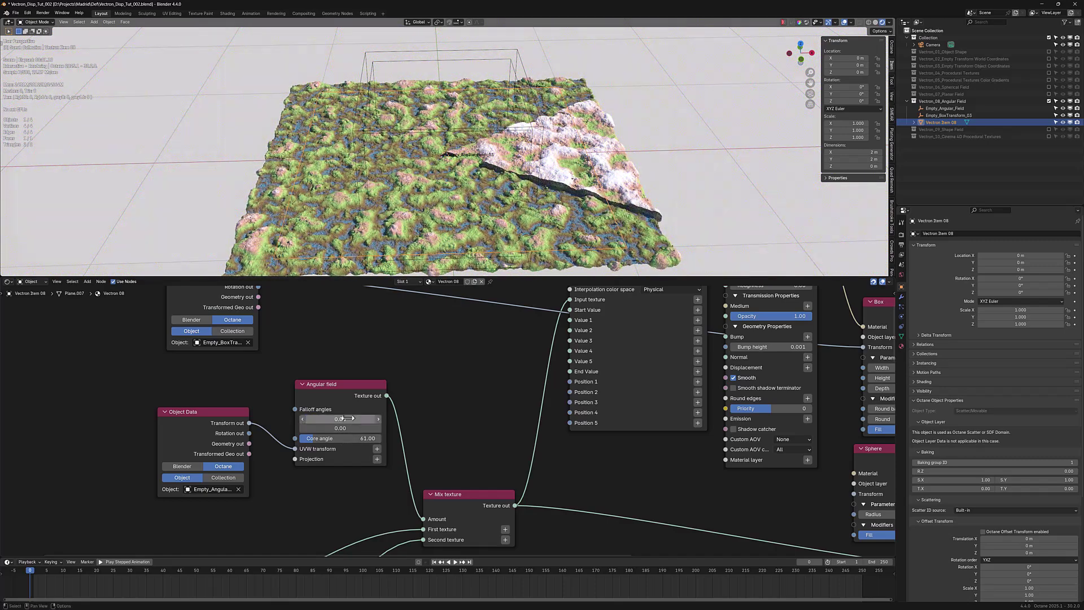
mouse_move(348, 418)
left_mouse_down()
mouse_move(335, 420)
mouse_move(364, 428)
left_mouse_up()
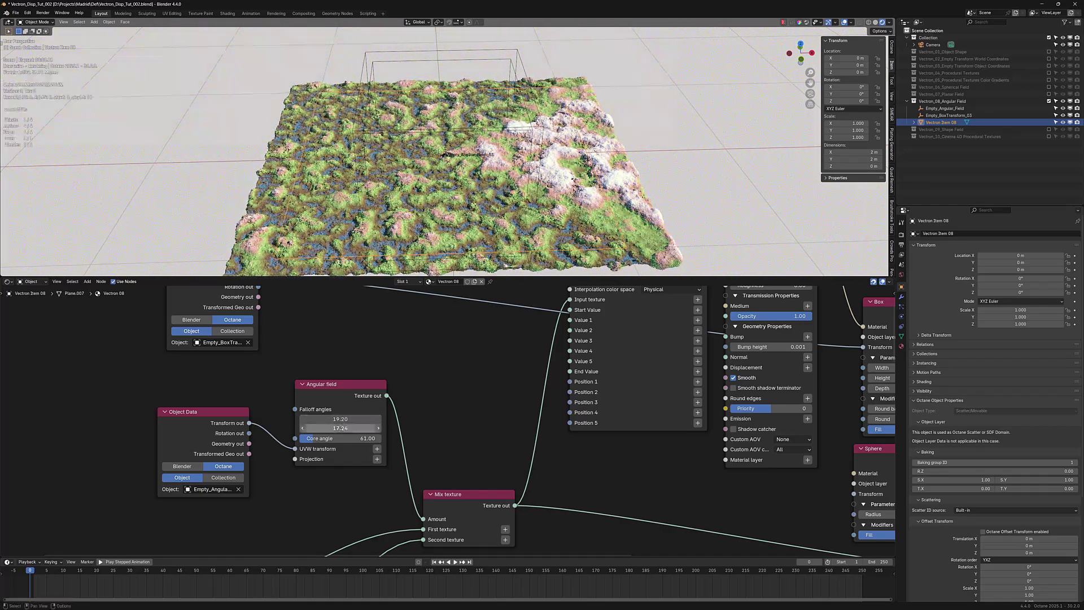
Select the angular field empty and move it horizontally across the terrain
left_click(529, 129)
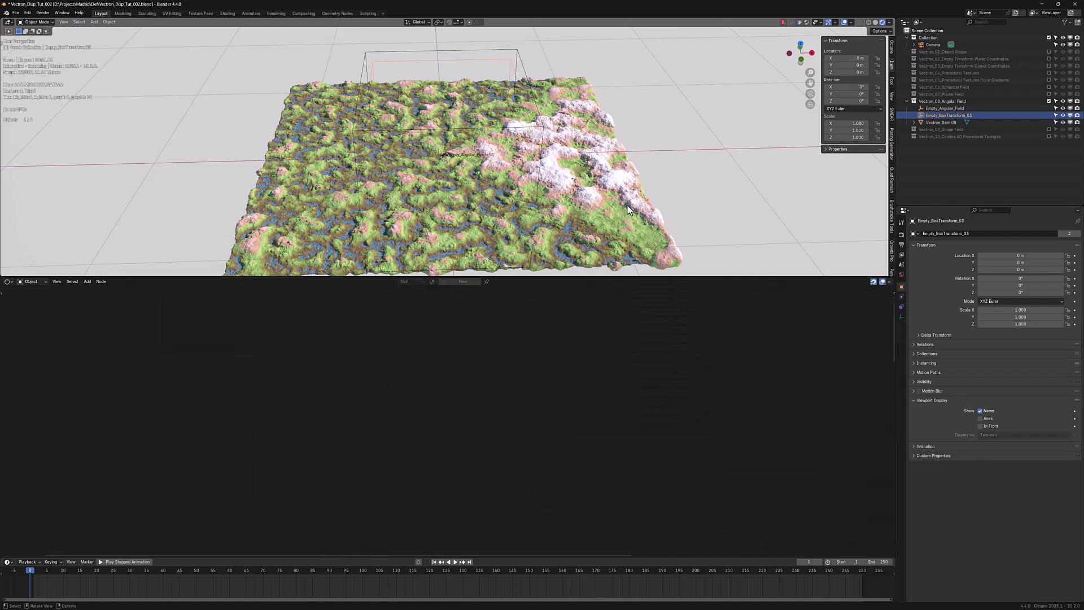
left_click(540, 142)
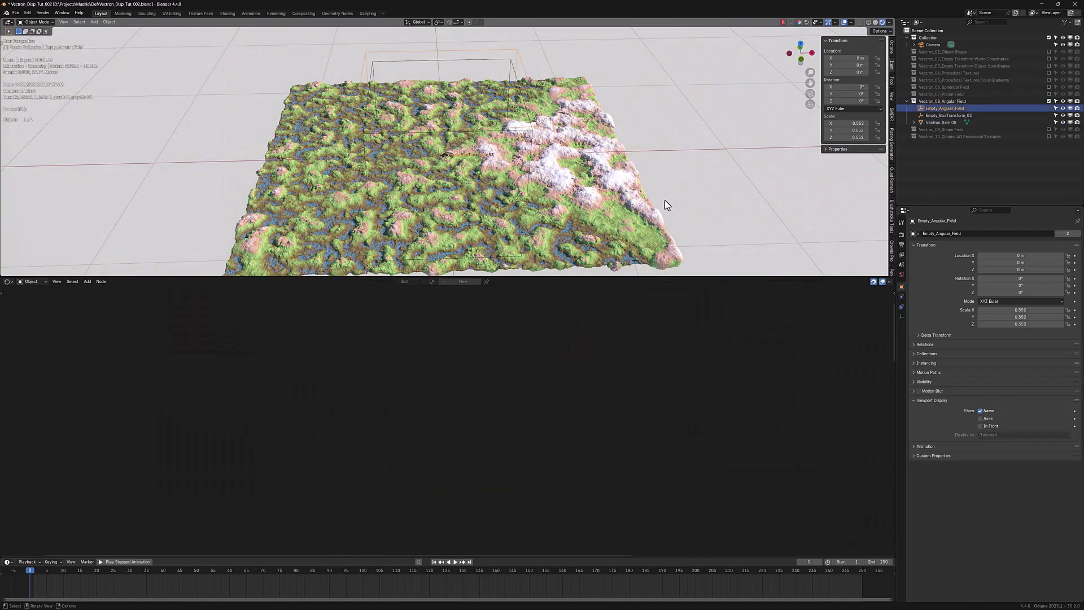
key("g")
key("shift+z")
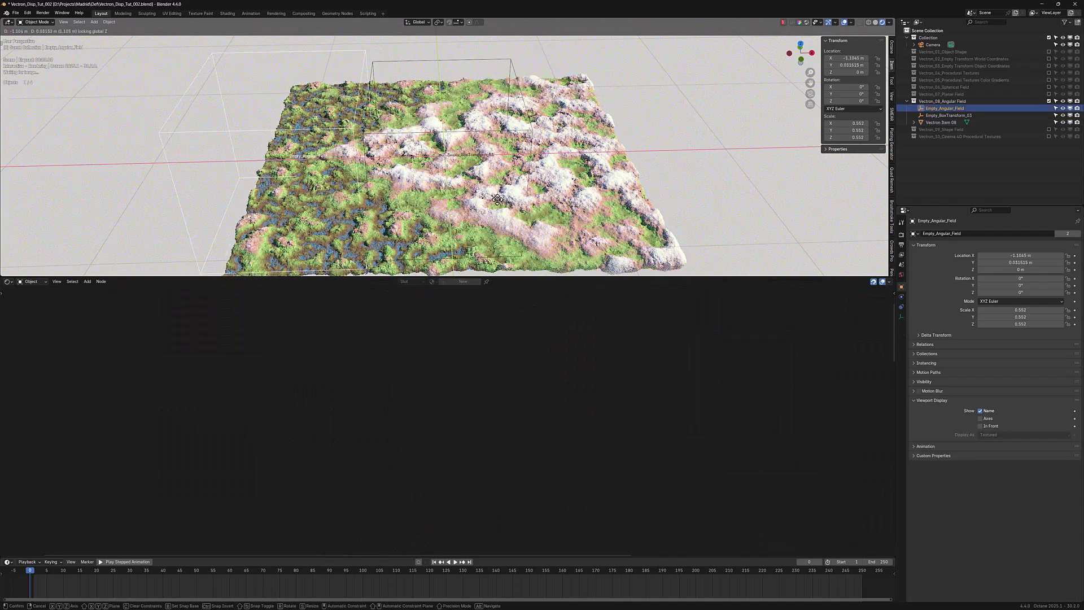
left_click(676, 210)
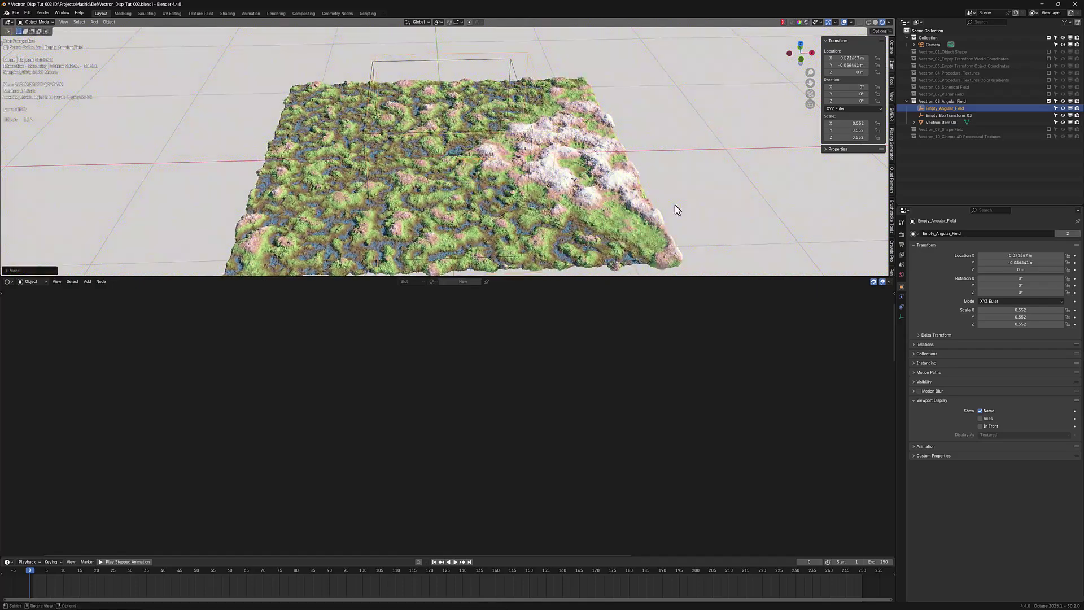
Nudge the angular field empty vertically, rotate it about Z, then tilt it freely
key("g")
key("z")
left_click(641, 209)
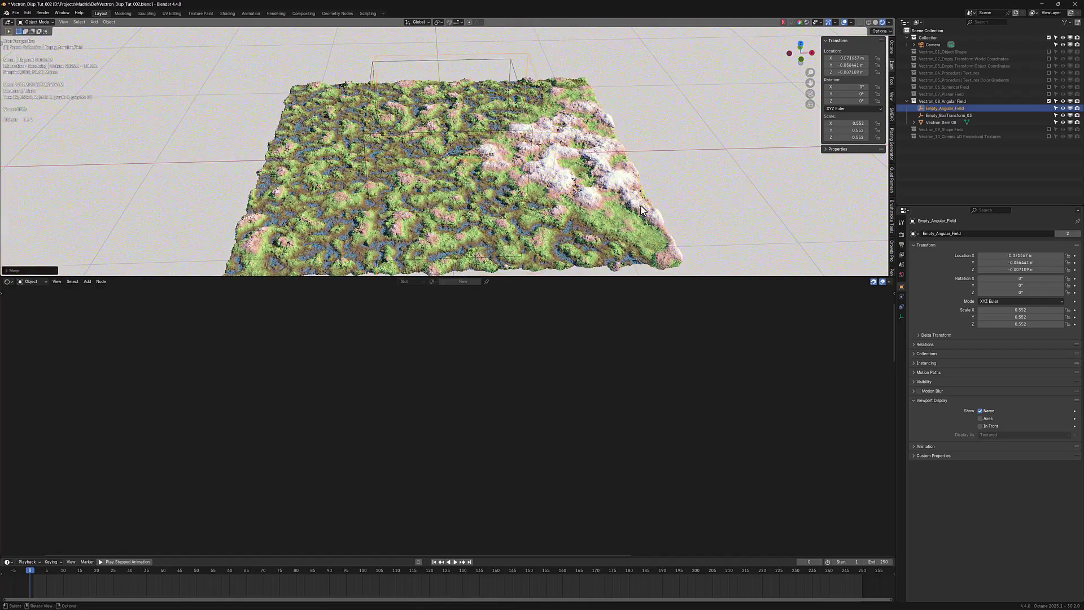
key("r")
key("z")
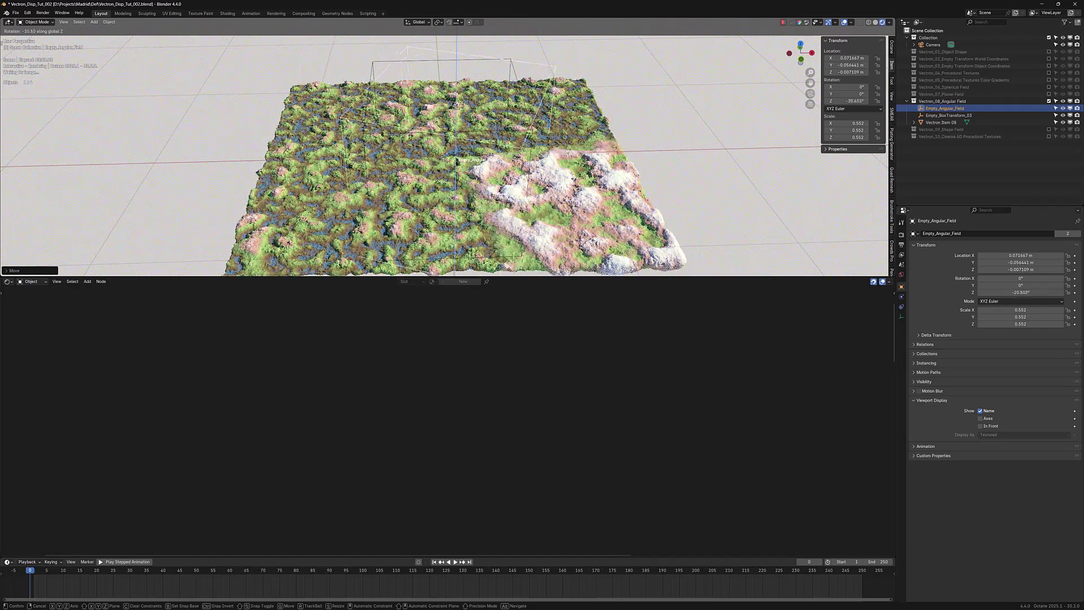
left_click(606, 207)
key("r")
key("r")
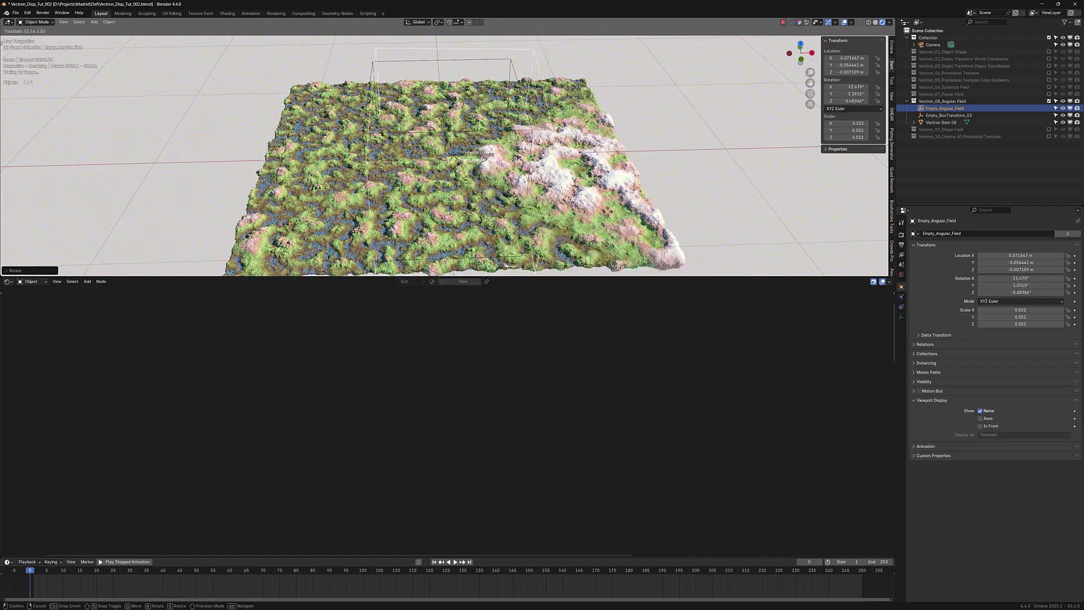
left_click(615, 214)
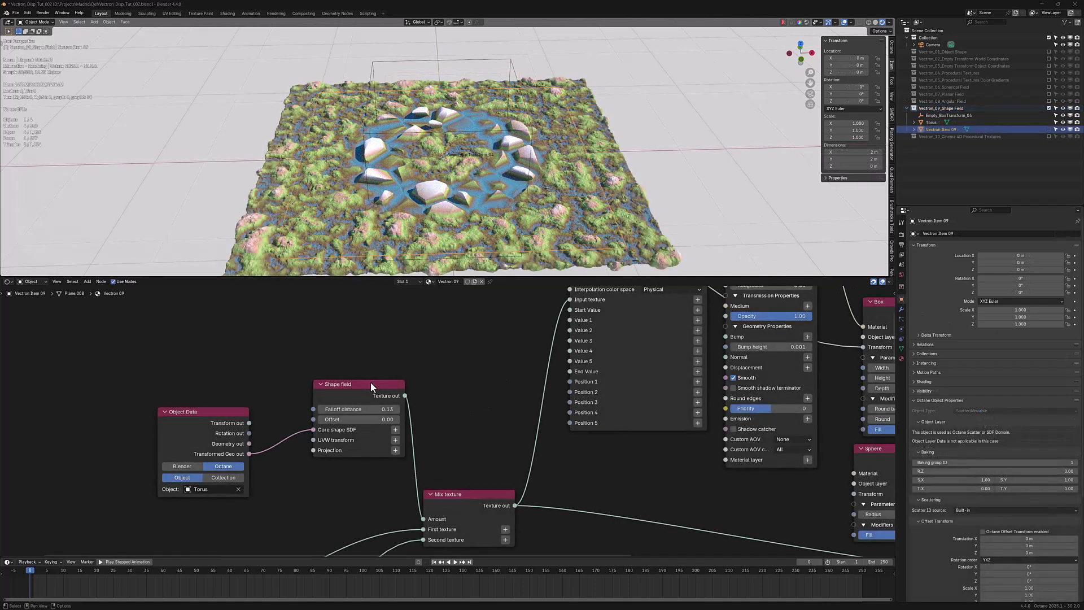
Select the torus and move it horizontally over the terrain
left_click(371, 383)
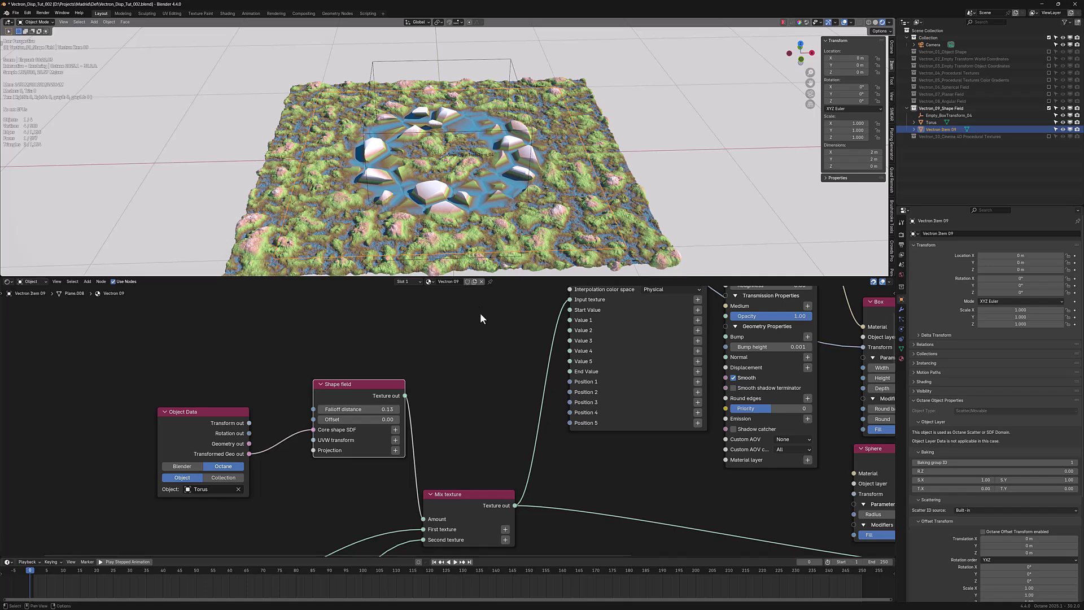
left_click(530, 183)
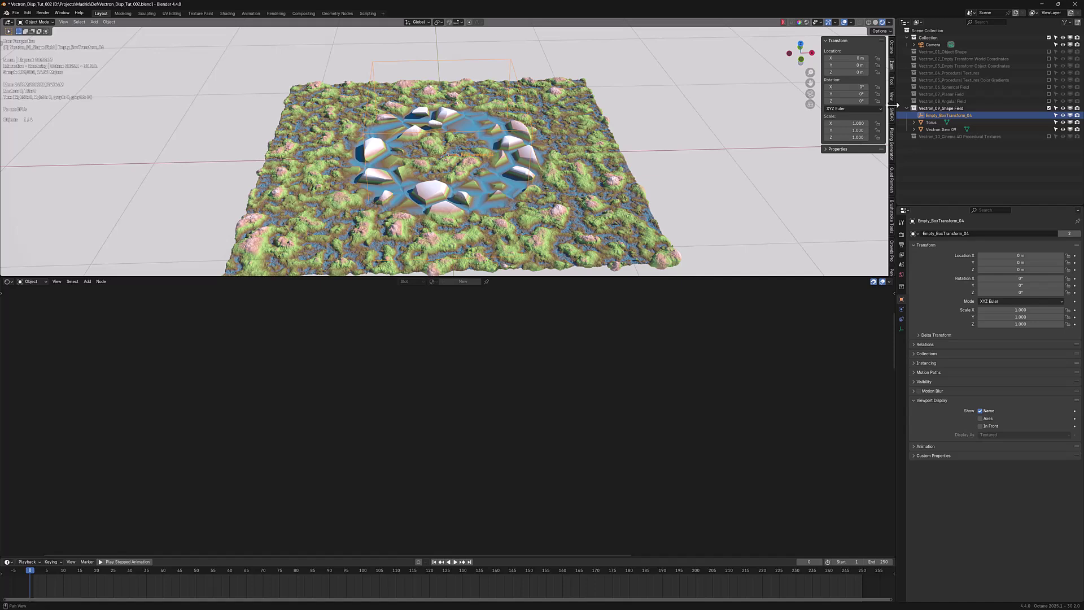
left_click(934, 122)
key("g")
key("shift+z")
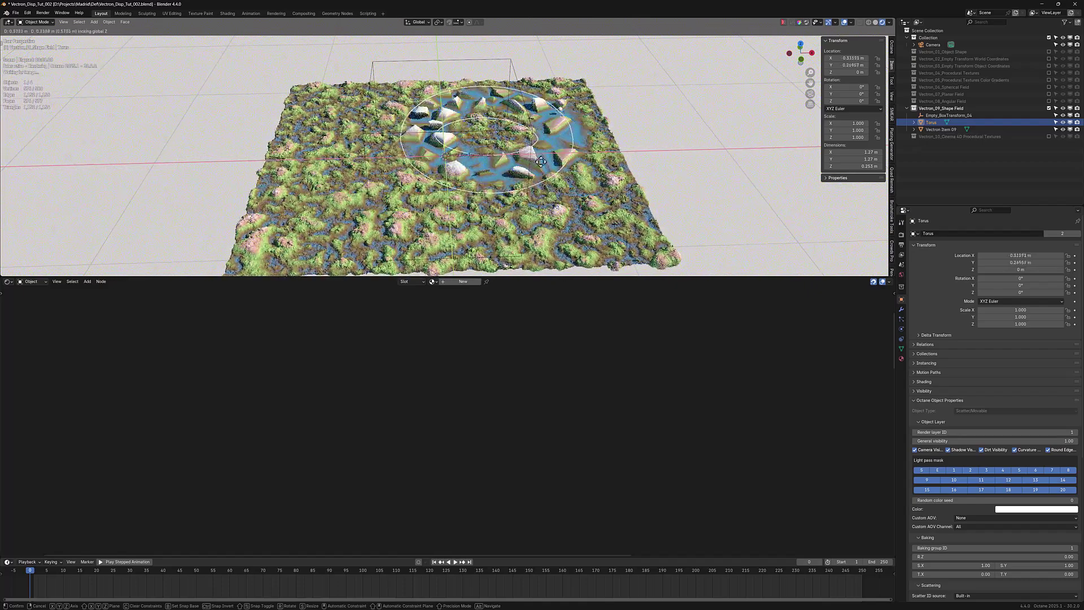
left_click(509, 187)
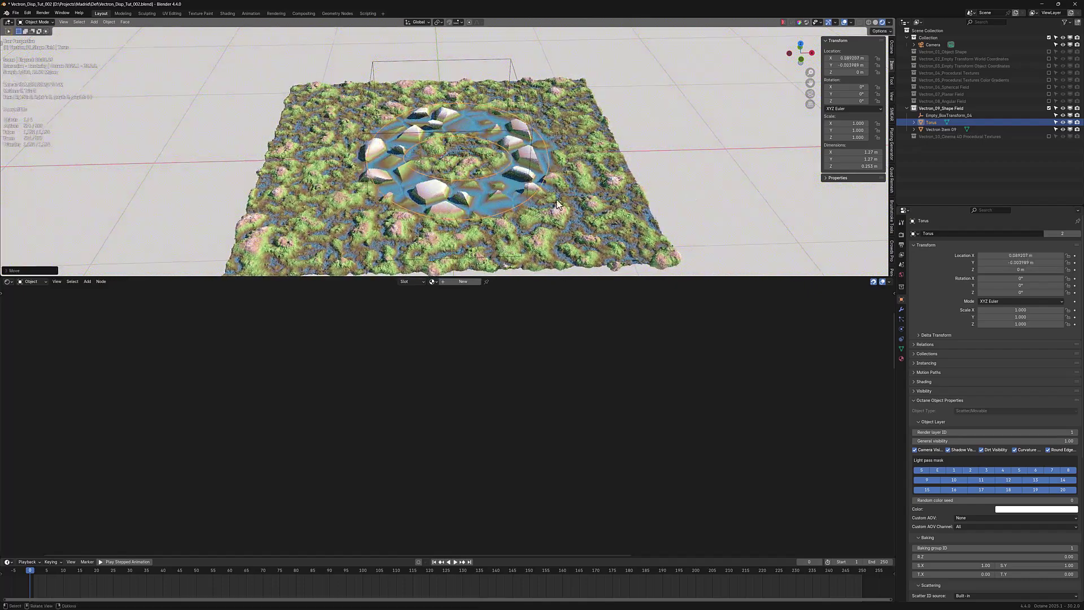
Set the terrain's Shape field falloff distance to 0.05 and its offset to 0
left_click(518, 204)
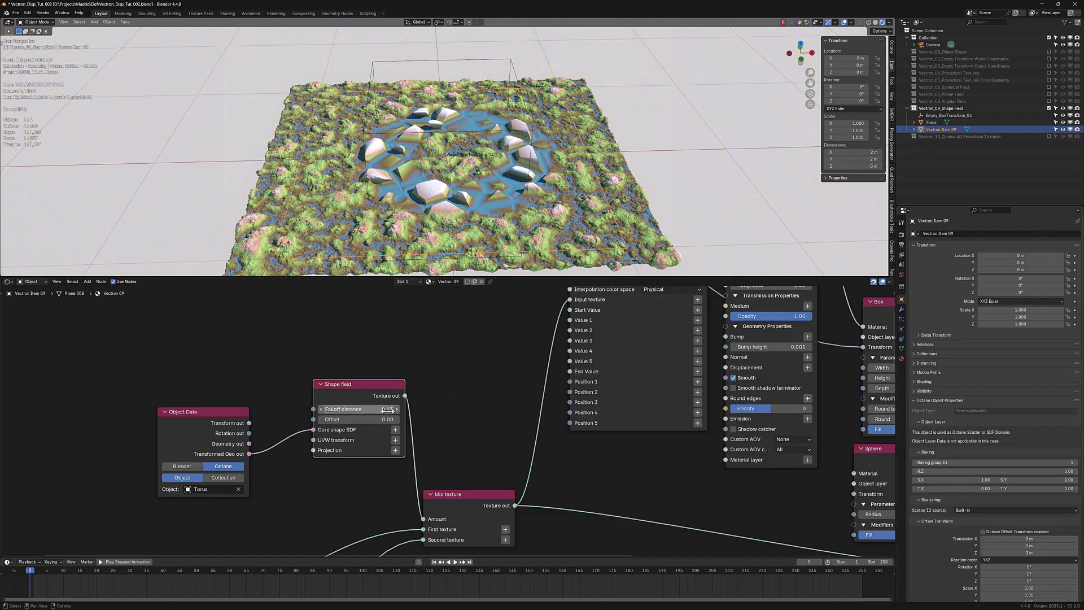
key("BackSpace")
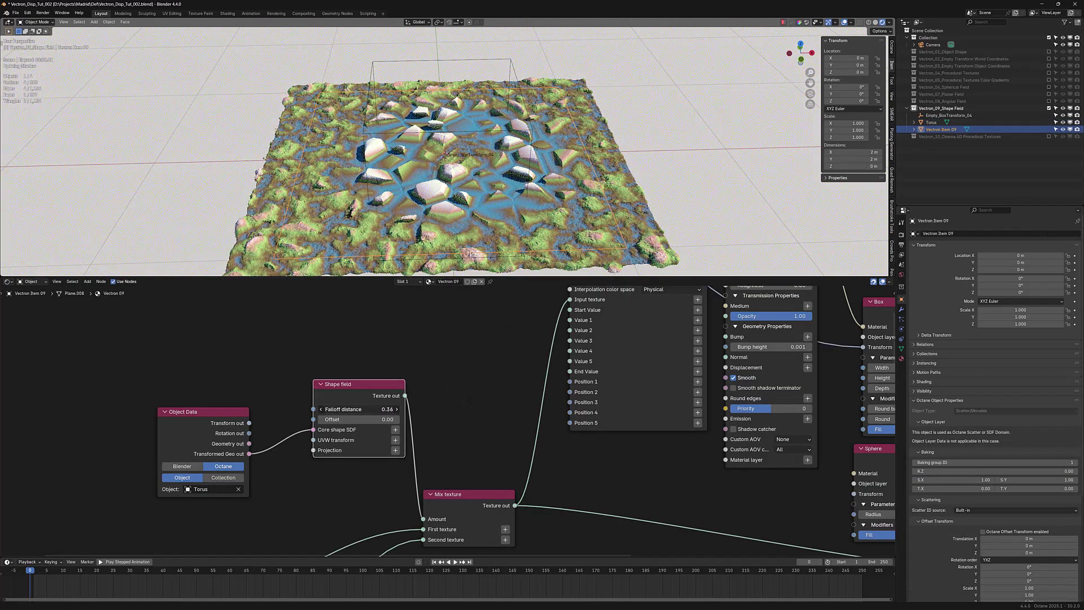
mouse_move(347, 409)
left_mouse_down()
mouse_move(364, 410)
mouse_move(339, 419)
left_mouse_up()
key("BackSpace")
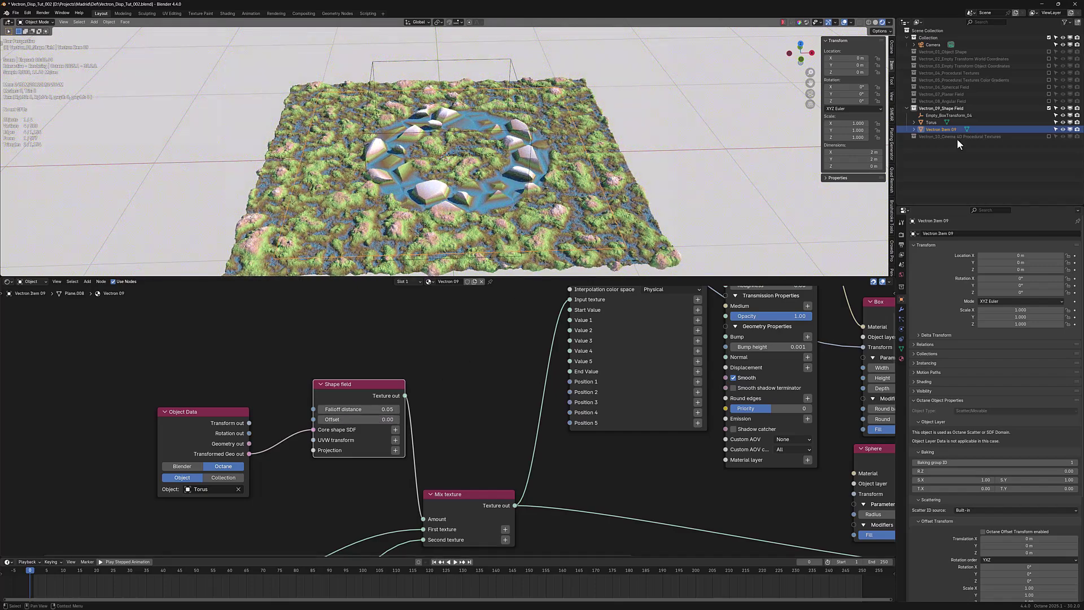
Tilt the torus with a trackball rotation and disable its Mesh Volume SDF
left_click(932, 122)
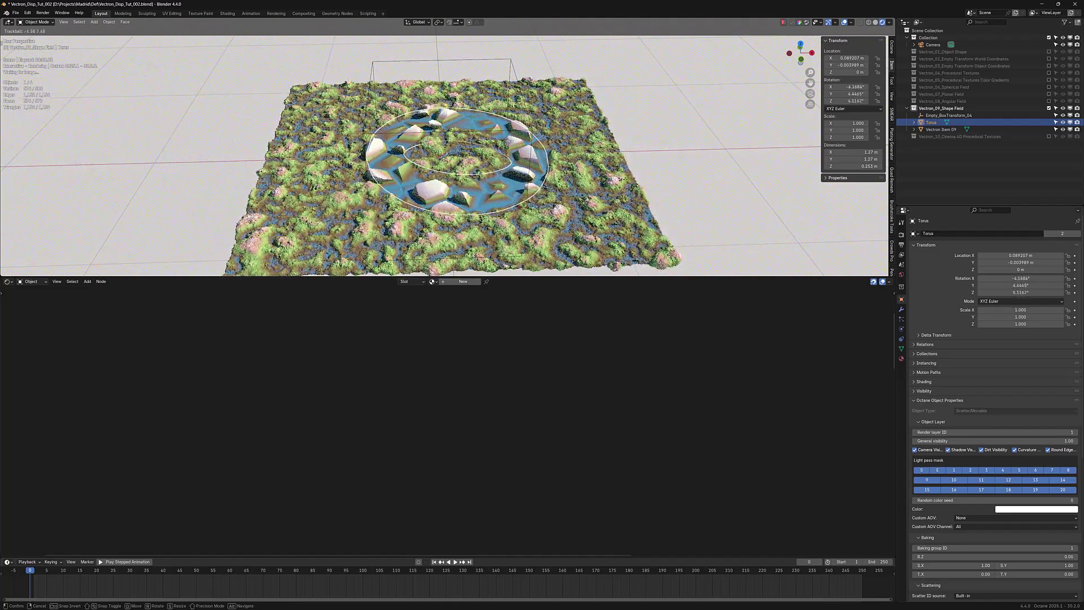
left_click(515, 198)
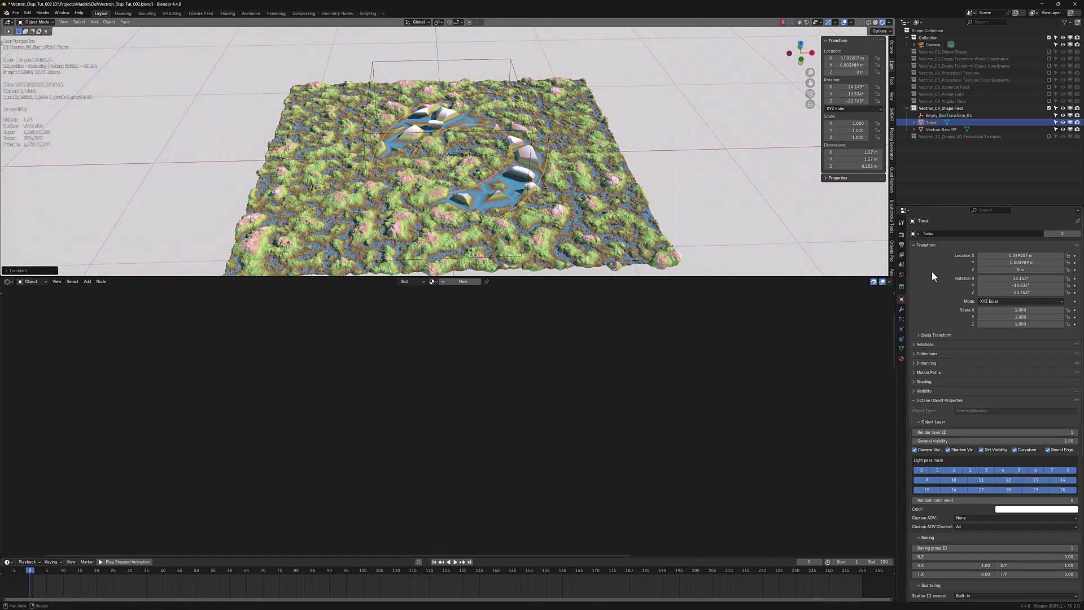
left_click(901, 347)
scroll(953, 462, "down", 3)
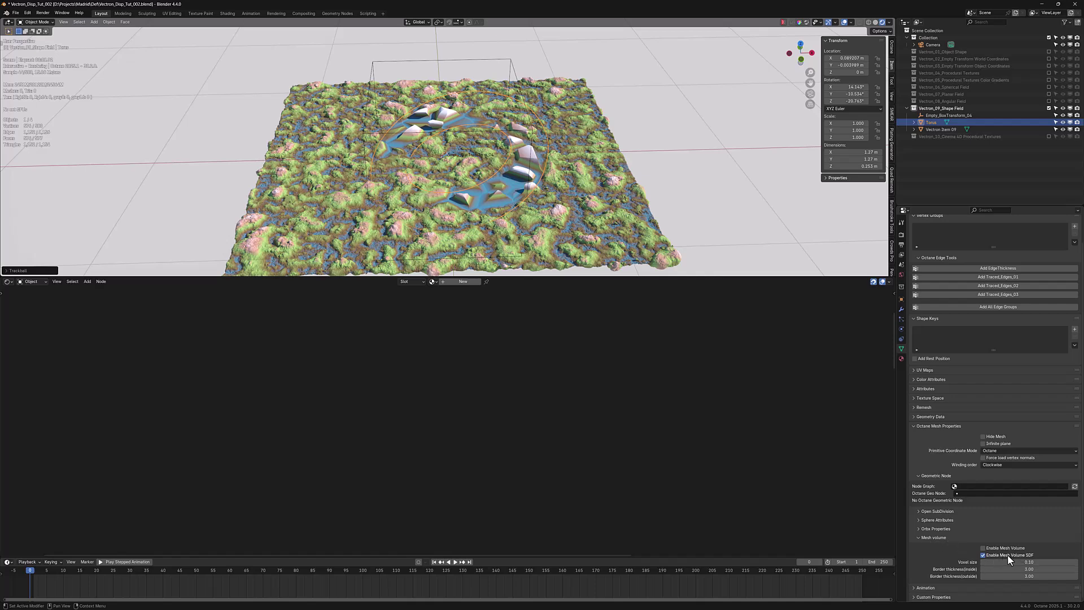
left_click(982, 554)
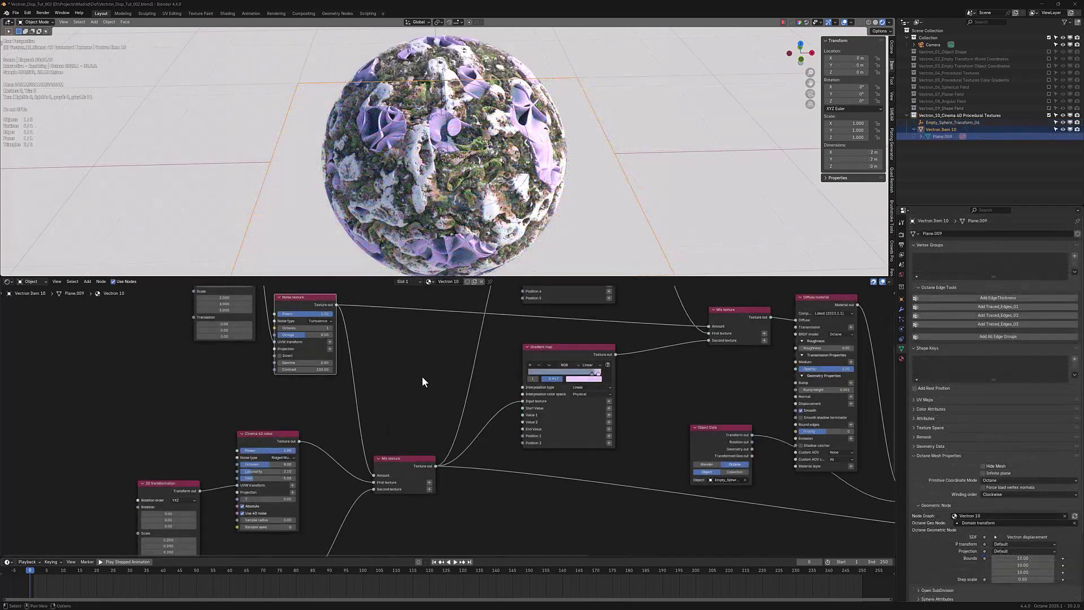
scroll(413, 415, "up", 1)
scroll(454, 418, "up", 1)
scroll(435, 440, "up", 1)
Reconnect the Cinema 4D noise output to the Mix texture's First texture input
middle_click_drag(436, 444, 389, 387)
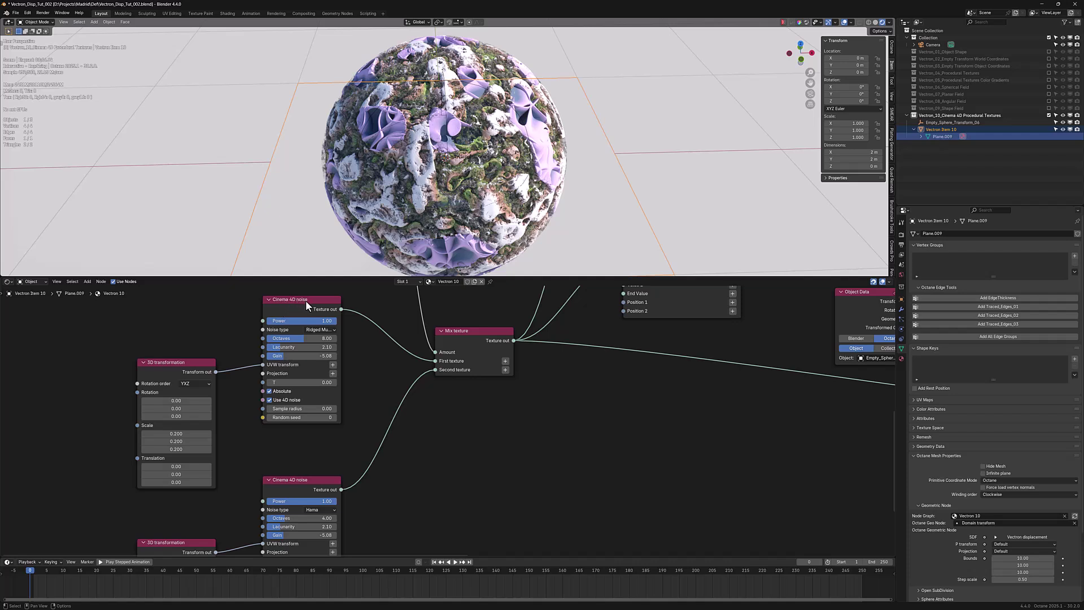
left_click(323, 335)
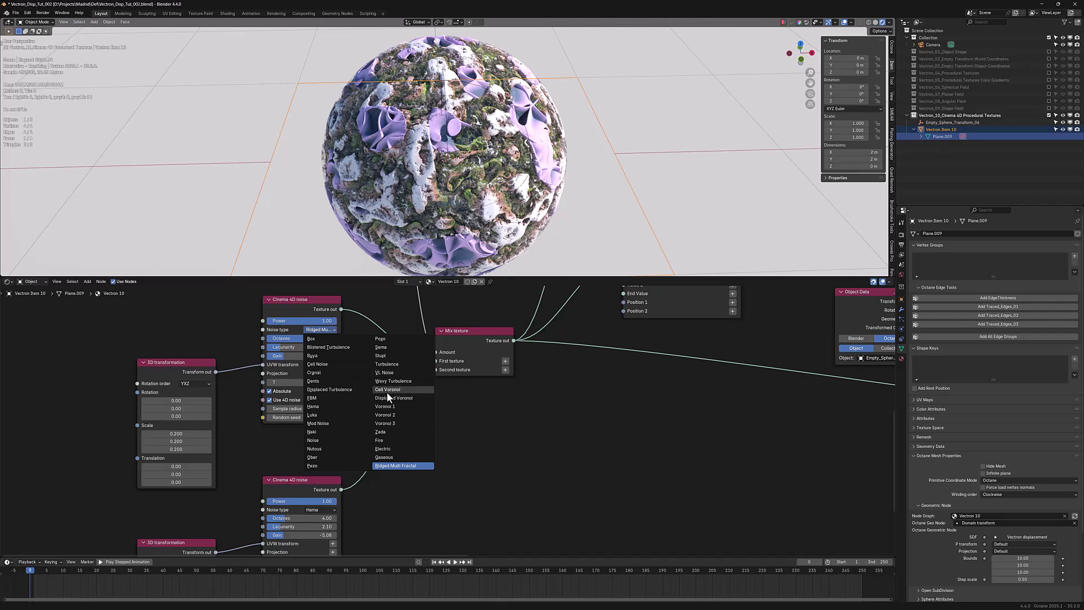
mouse_move(401, 311)
middle_mouse_down()
mouse_move(473, 418)
mouse_move(438, 418)
middle_mouse_up()
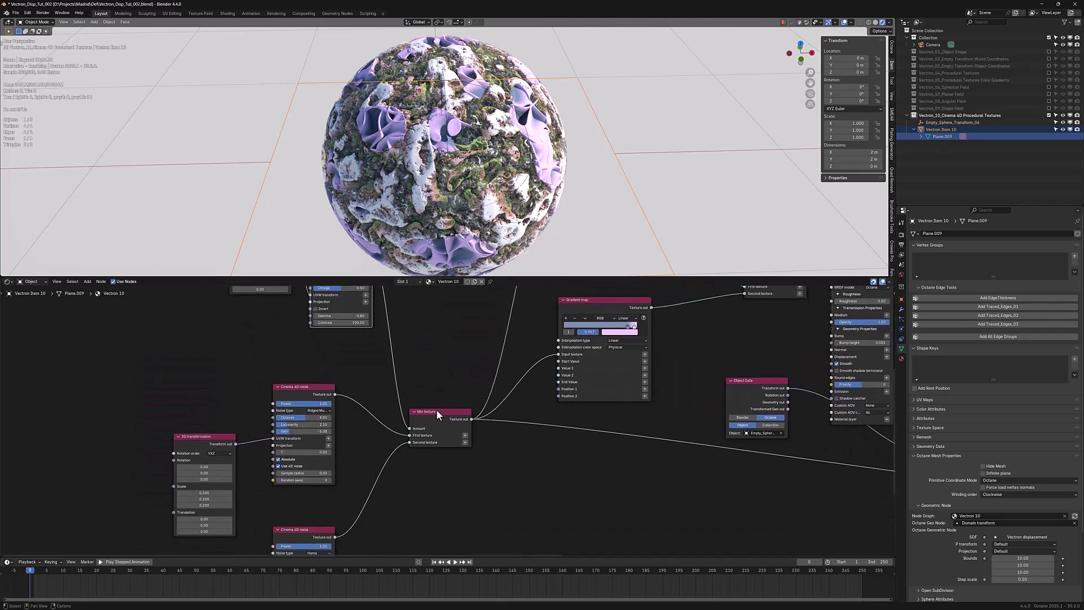
mouse_move(402, 419)
left_mouse_down()
mouse_move(410, 435)
mouse_move(468, 427)
left_mouse_up()
middle_click_drag(392, 327, 399, 372)
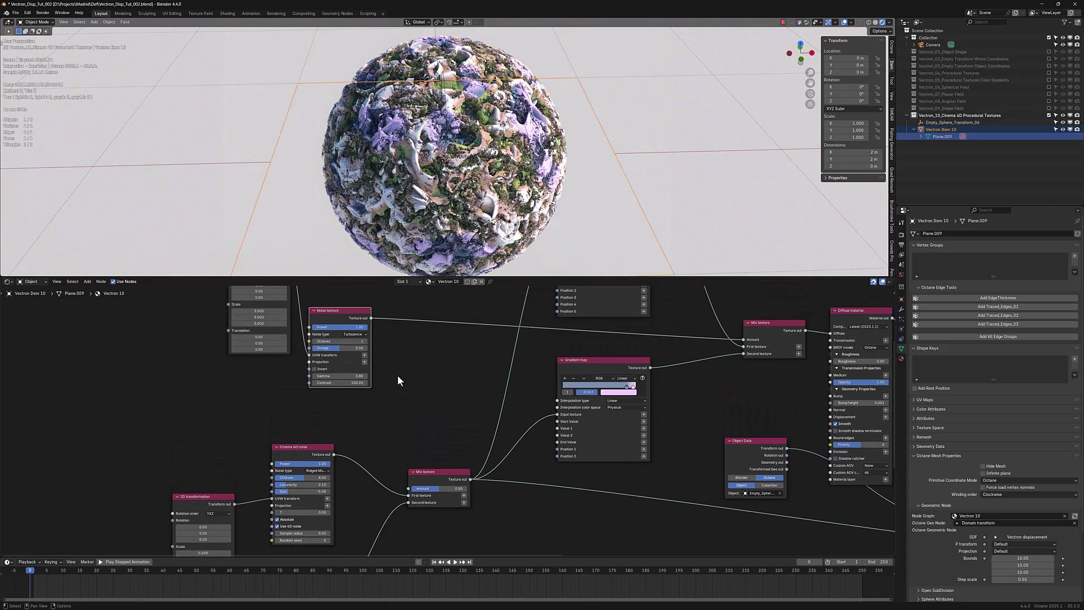
scroll(384, 342, "down", 2)
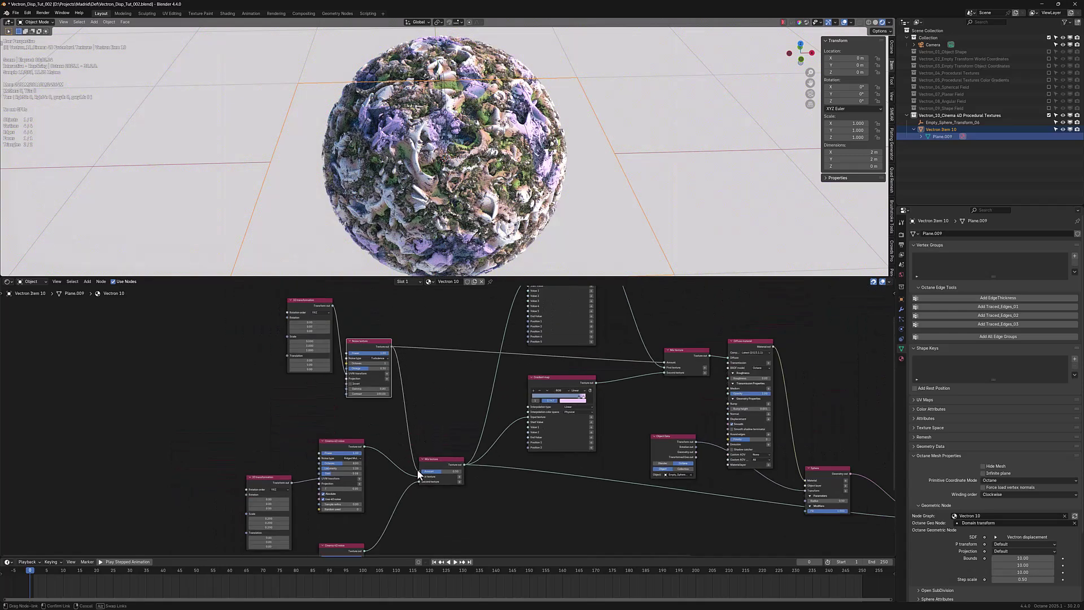
scroll(426, 380, "up", 2)
Zoom in on the Noise texture node, adjust its gamma and set contrast to 0.00
middle_click_drag(435, 395, 491, 473)
scroll(492, 460, "up", 3)
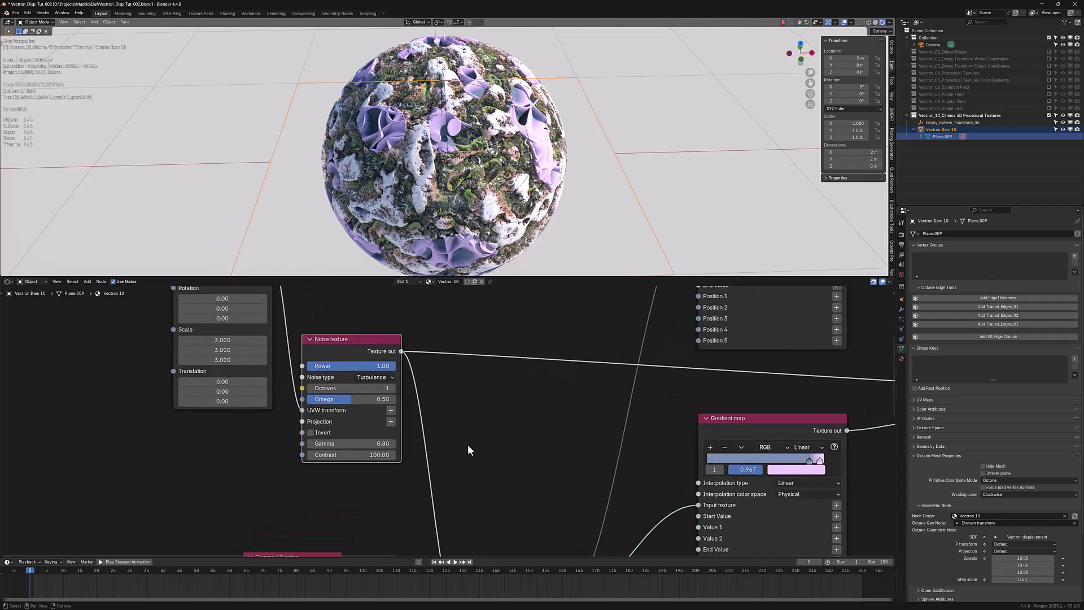
middle_click_drag(451, 430, 456, 453)
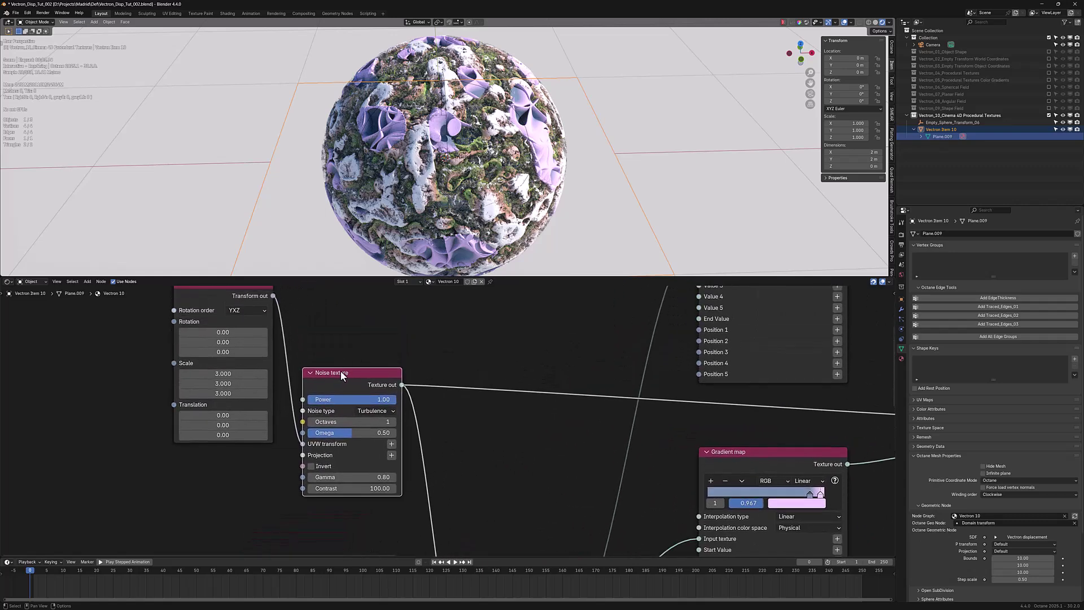
left_click_drag(385, 476, 338, 477)
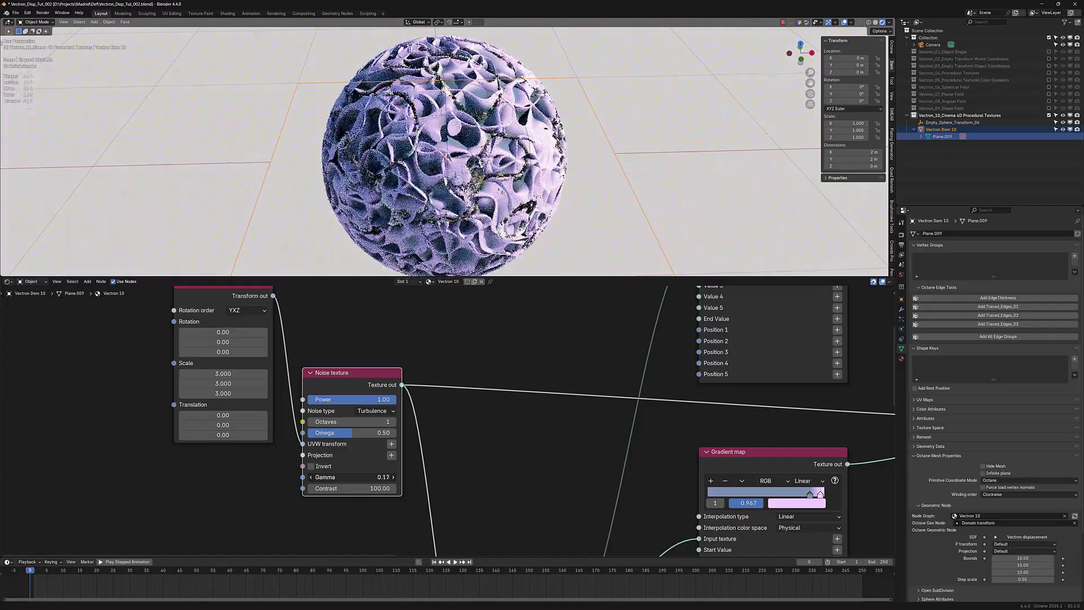
mouse_move(352, 477)
left_mouse_down()
mouse_move(373, 477)
mouse_move(330, 487)
mouse_move(339, 477)
left_mouse_up()
left_click(378, 489)
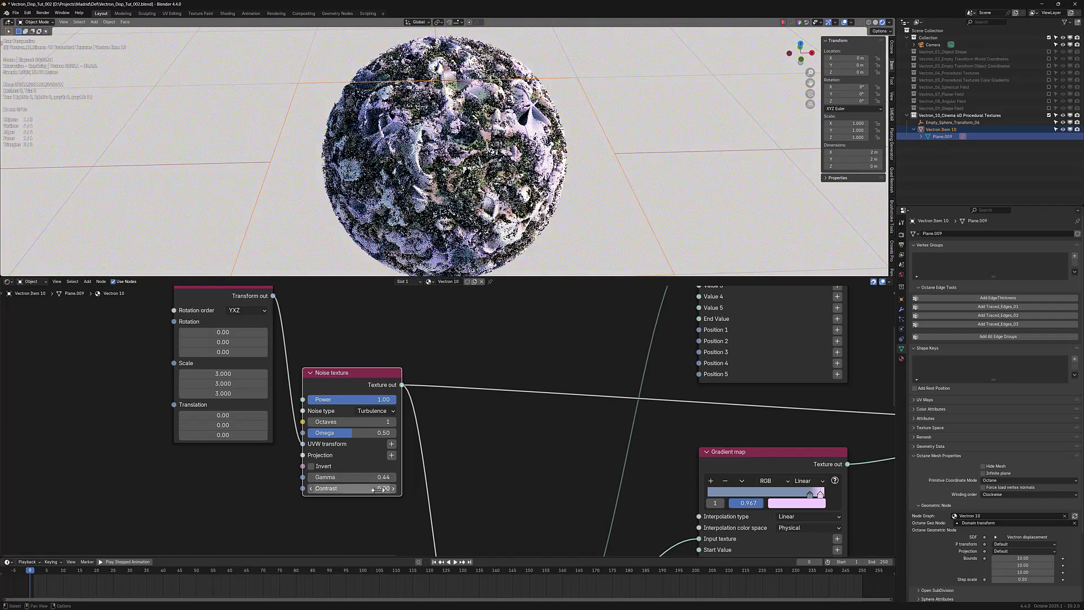
key("Return")
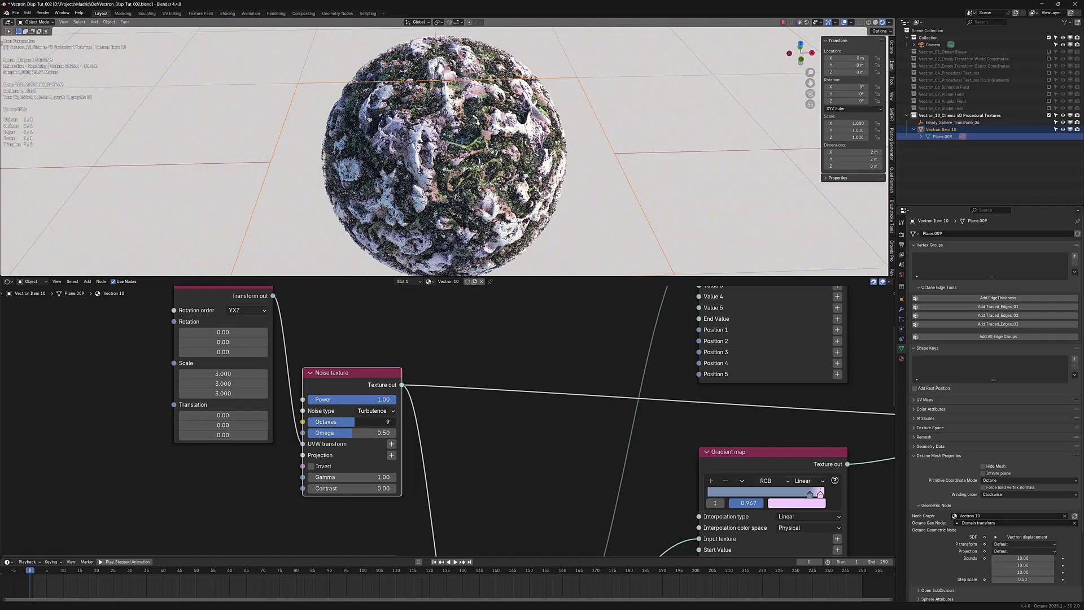
Set noise scale to 6.000, lower gamma again, and rotate the pattern 53.10 around Z
left_click_drag(222, 384, 221, 373)
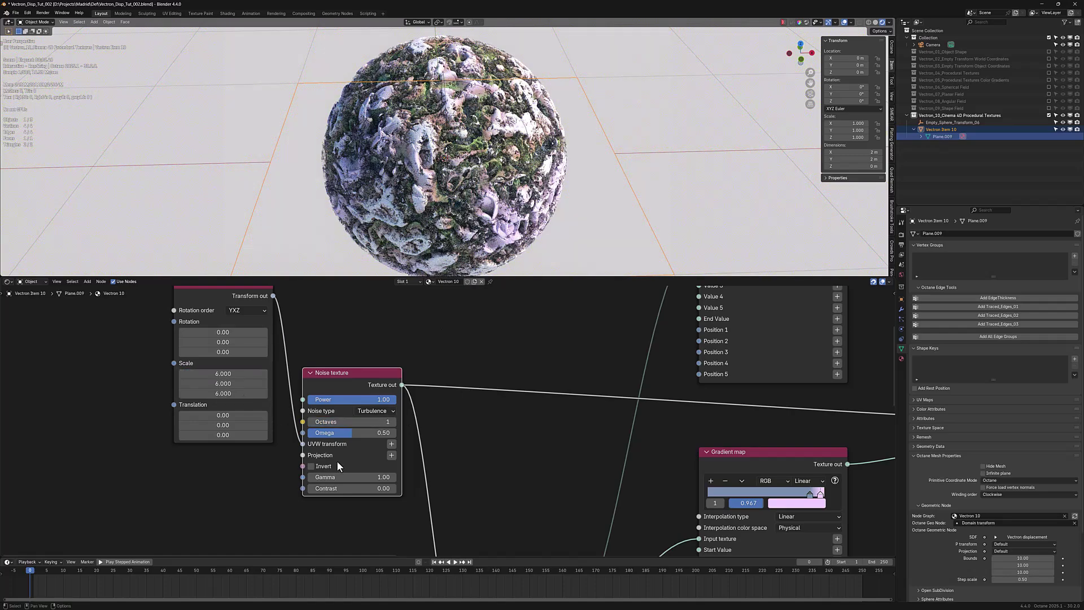
left_click(352, 490)
type("10")
key("Return")
scroll(437, 245, "up", 1)
scroll(445, 220, "up", 2)
scroll(450, 201, "up", 2)
scroll(448, 201, "down", 1)
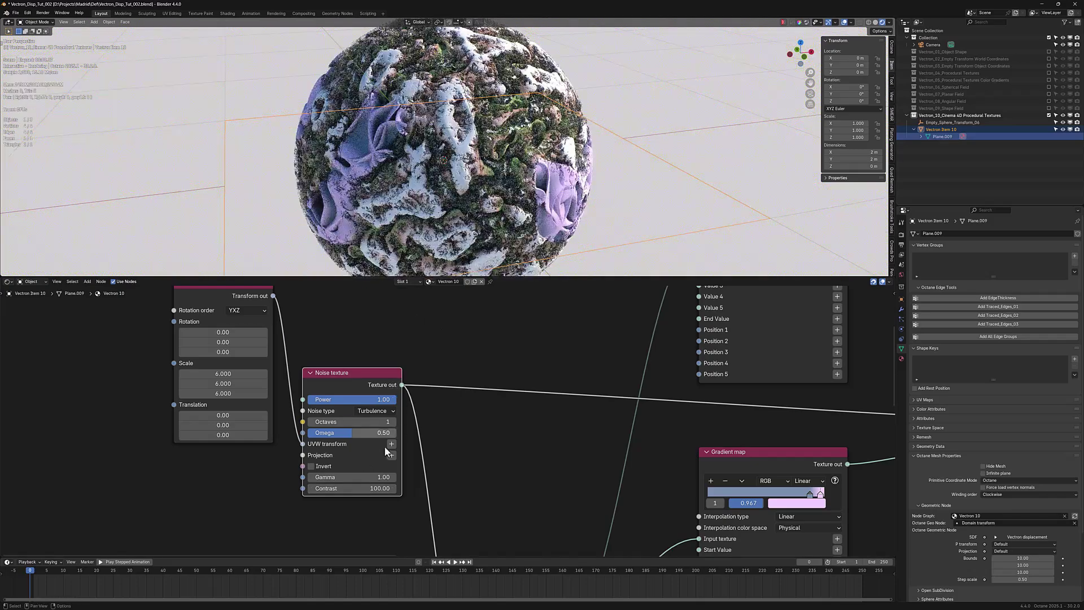
mouse_move(352, 477)
left_mouse_down()
mouse_move(321, 477)
mouse_move(343, 477)
left_mouse_up()
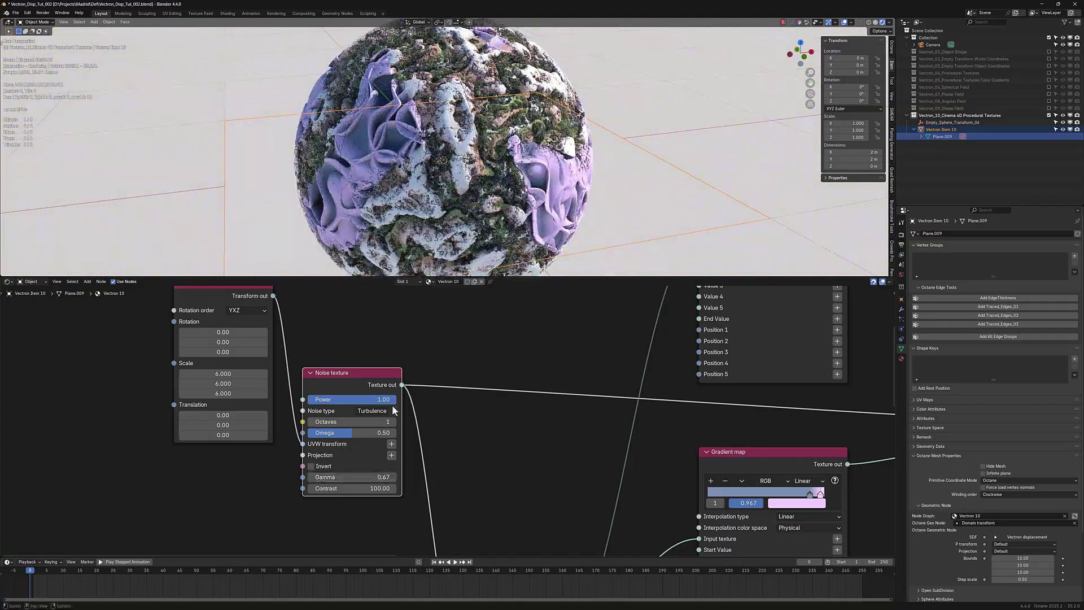
scroll(474, 441, "down", 2)
left_click_drag(269, 366, 292, 366)
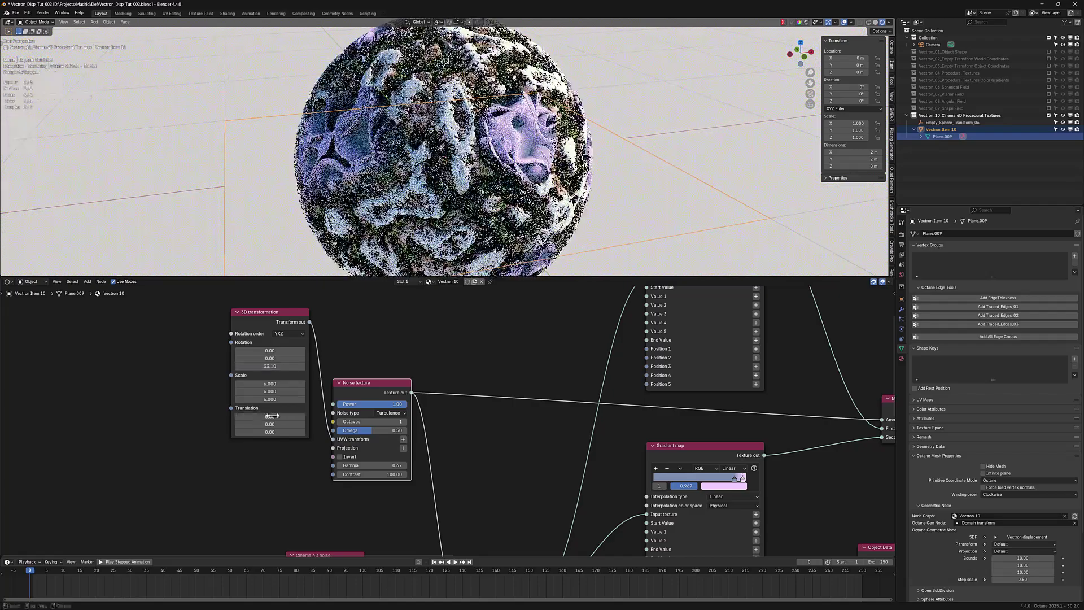
scroll(553, 449, "down", 3)
Pan to the Vectron displacement node and lower its Height to 0.11
mouse_move(356, 435)
middle_mouse_down()
mouse_move(464, 458)
mouse_move(422, 452)
middle_mouse_up()
scroll(454, 466, "up", 2)
scroll(576, 495, "up", 3)
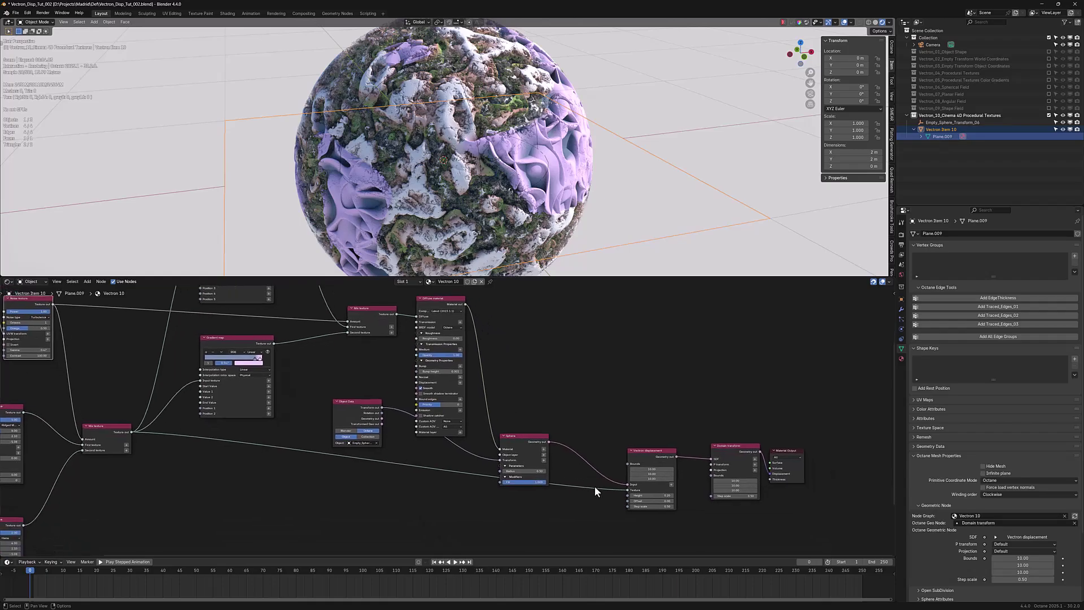
middle_click_drag(594, 486, 514, 497)
left_click_drag(474, 475, 428, 475)
scroll(441, 471, "down", 2)
middle_click_drag(371, 497, 557, 497)
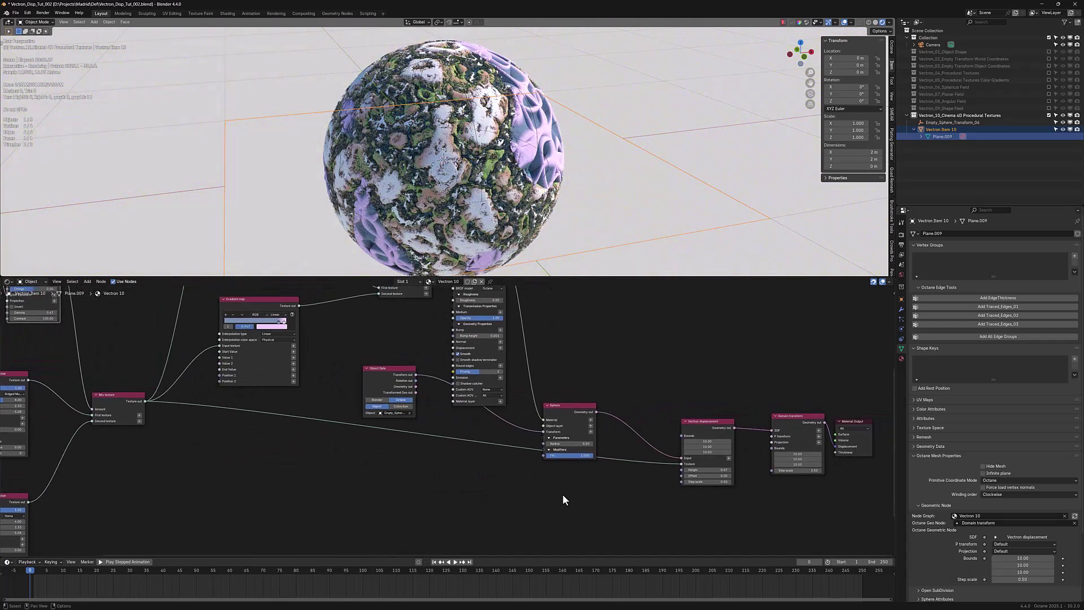